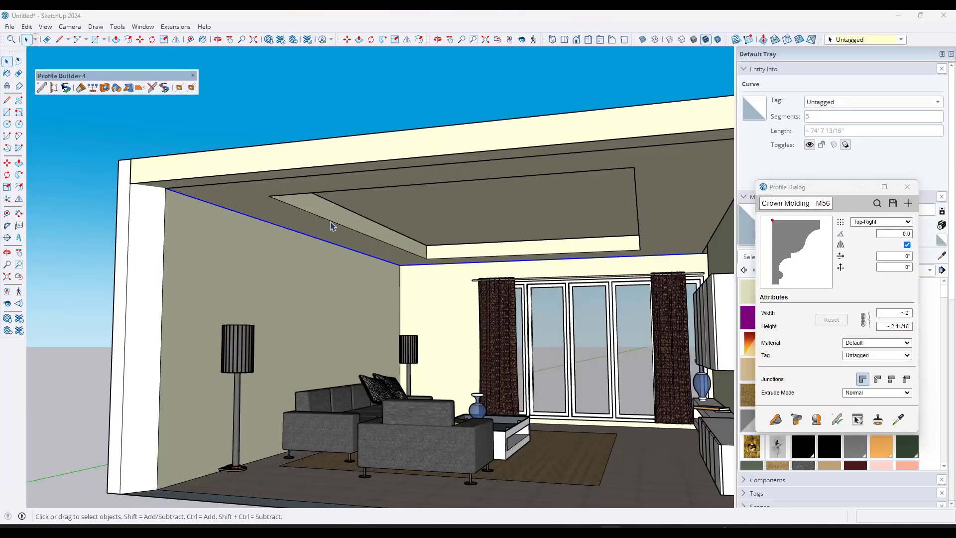
scroll(331, 226, "down", 3)
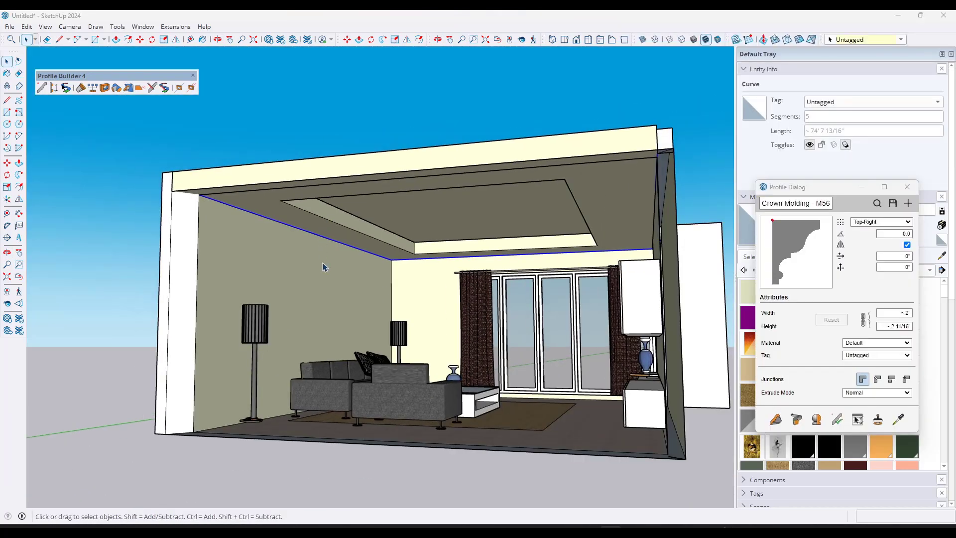
middle_click_drag(323, 266, 387, 285)
scroll(347, 272, "down", 2)
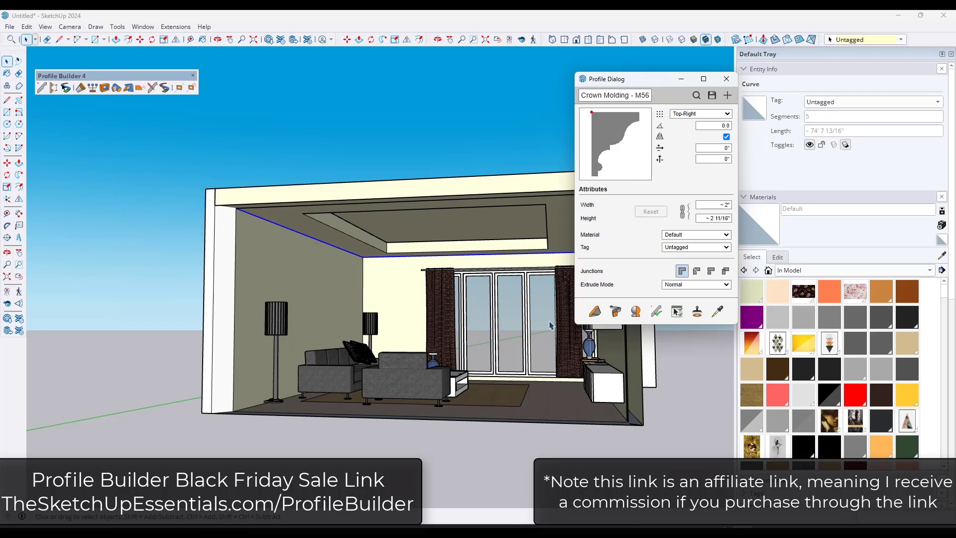
middle_click_drag(550, 325, 485, 307)
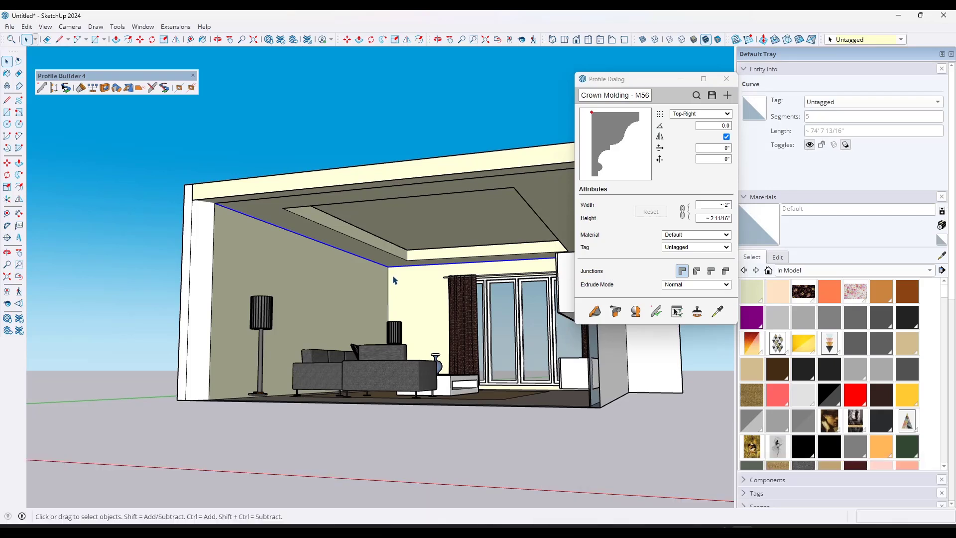
middle_click_drag(407, 250, 399, 264)
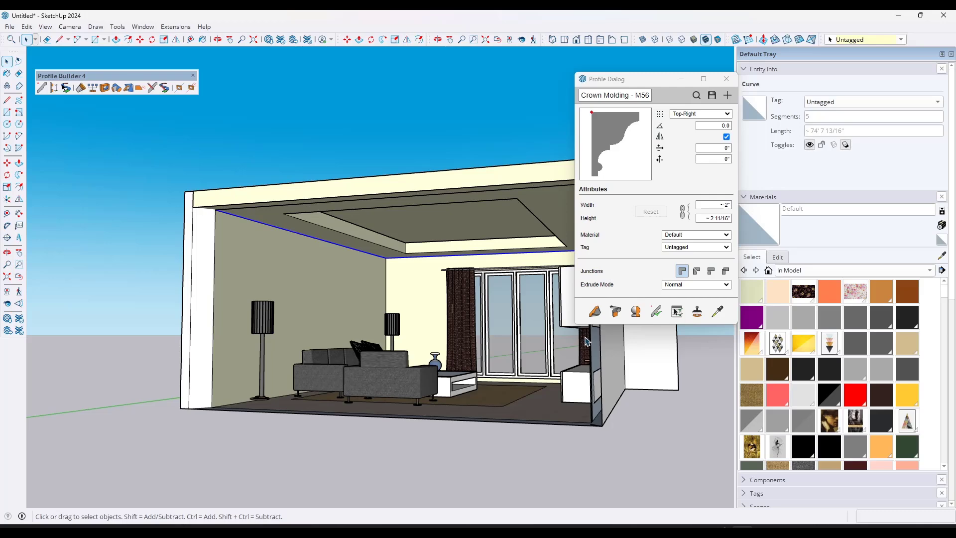
Step: Show the model in X-ray and draw the first run of the Crown Molding - M56 profile along the ceiling recess's side edge
left_click(596, 313)
scroll(292, 204, "up", 4)
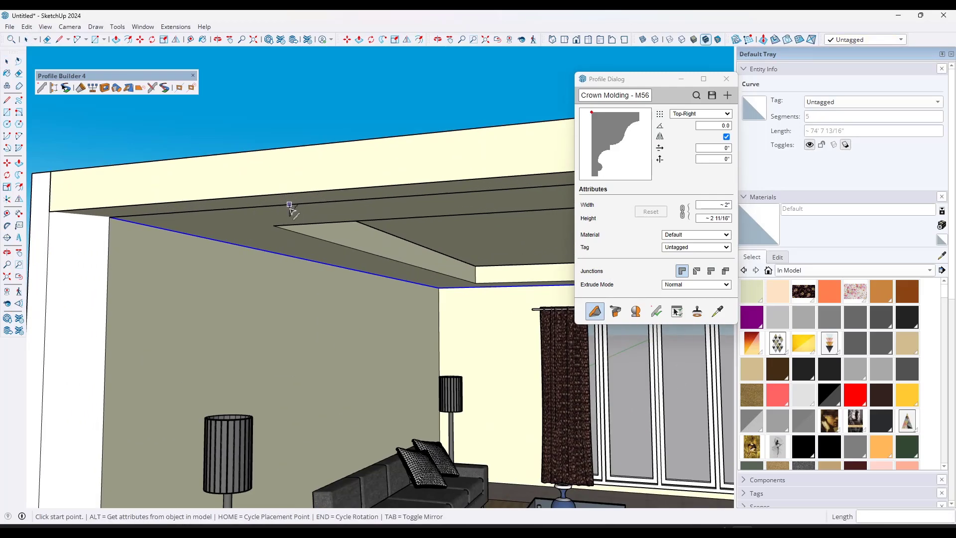
middle_click_drag(293, 209, 290, 202)
key("x")
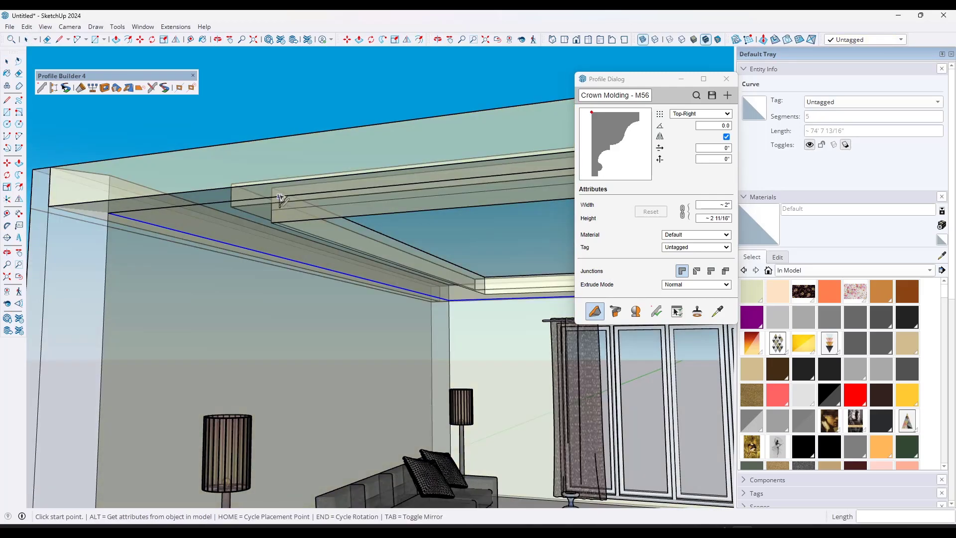
left_click(272, 187)
scroll(476, 276, "up", 4)
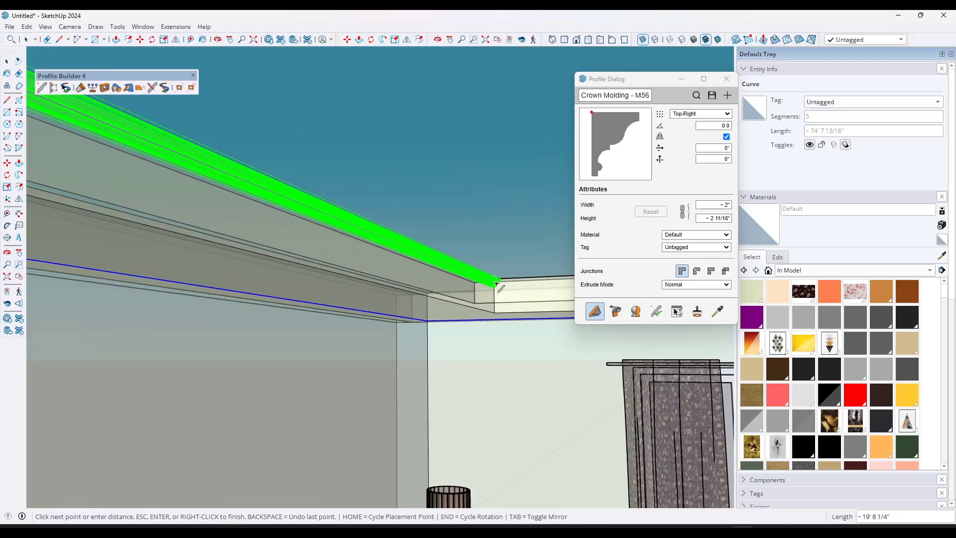
left_click(494, 278)
Step: Continue the crown molding around the remaining corners of the ceiling recess and finish the profile
scroll(494, 279, "down", 3)
mouse_move(521, 281)
middle_mouse_down()
mouse_move(258, 263)
mouse_move(361, 259)
mouse_move(526, 273)
mouse_move(512, 266)
mouse_move(522, 264)
middle_mouse_up()
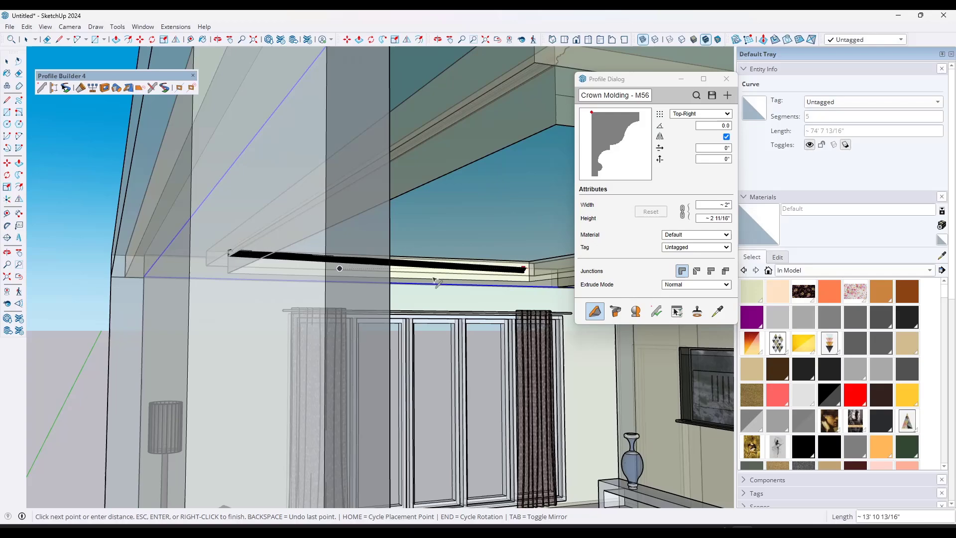
left_click(529, 261)
scroll(529, 262, "down", 4)
middle_click_drag(399, 230, 239, 253)
scroll(334, 239, "up", 5)
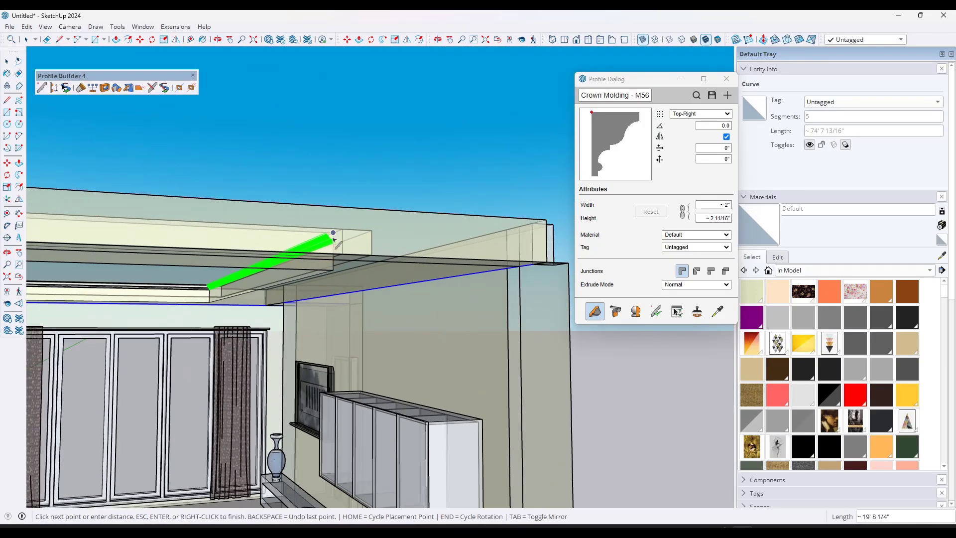
middle_click_drag(333, 237, 558, 342)
left_click(117, 220)
key("space")
Step: Build the Crown Molding - M56 profile along the selected path where the walls meet the ceiling
scroll(435, 344, "down", 10)
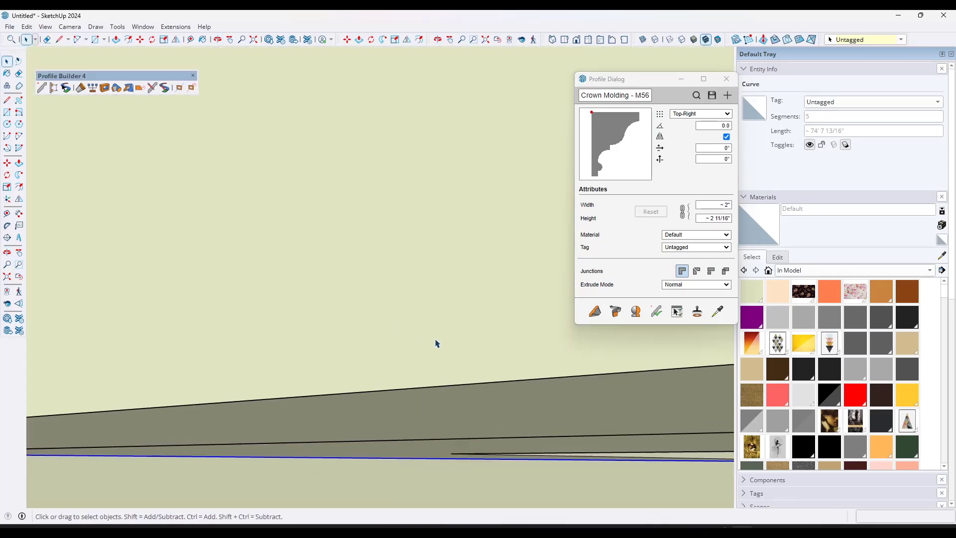
middle_click_drag(435, 393, 410, 291)
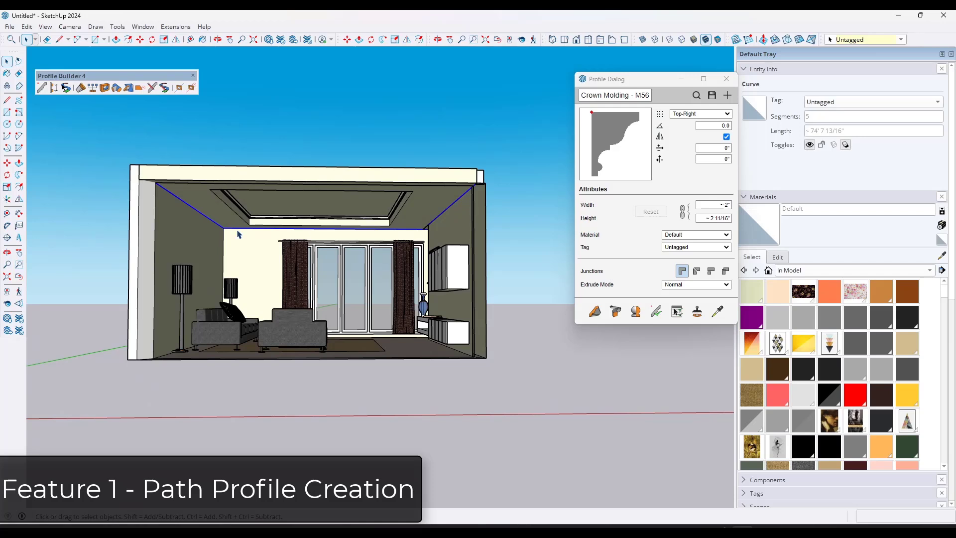
left_click(615, 312)
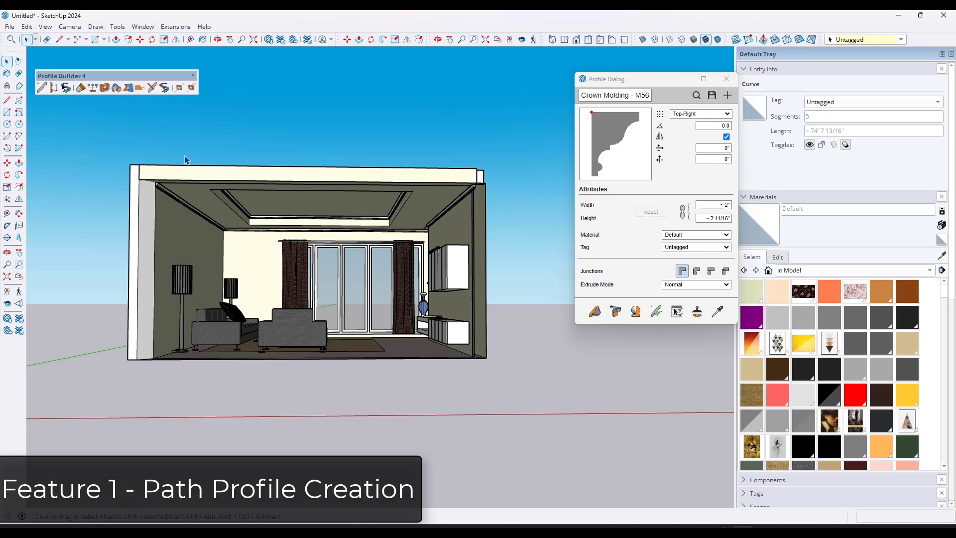
Step: Examine the crown molding along the walls and around the ceiling recess from several angles
scroll(168, 198, "up", 4)
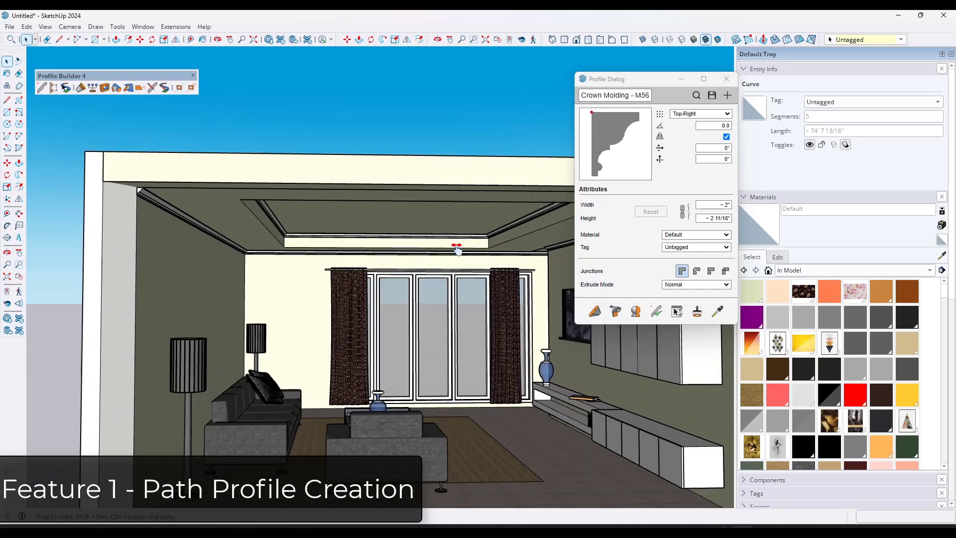
middle_click_drag(387, 262, 377, 242)
scroll(431, 188, "down", 3)
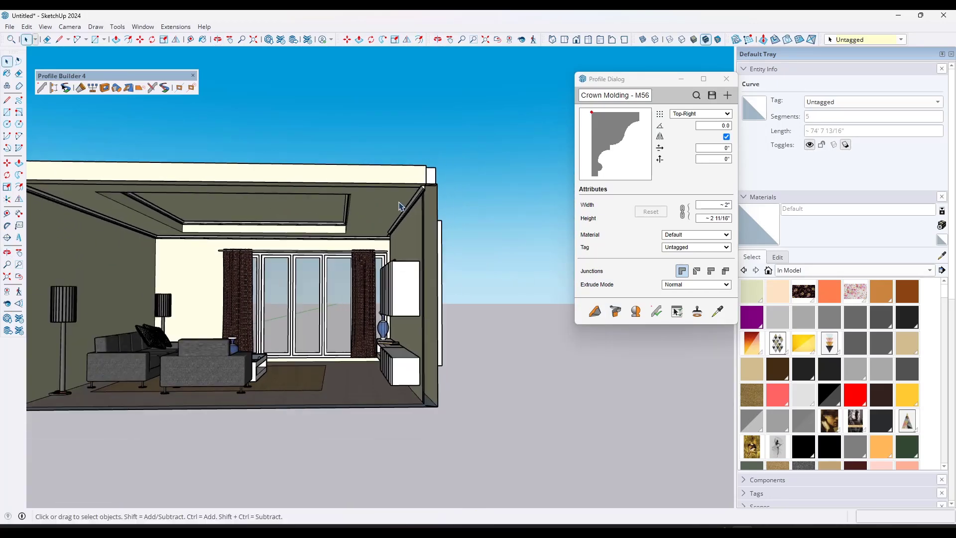
scroll(84, 221, "up", 4)
scroll(264, 239, "down", 5)
middle_click_drag(249, 248, 227, 236)
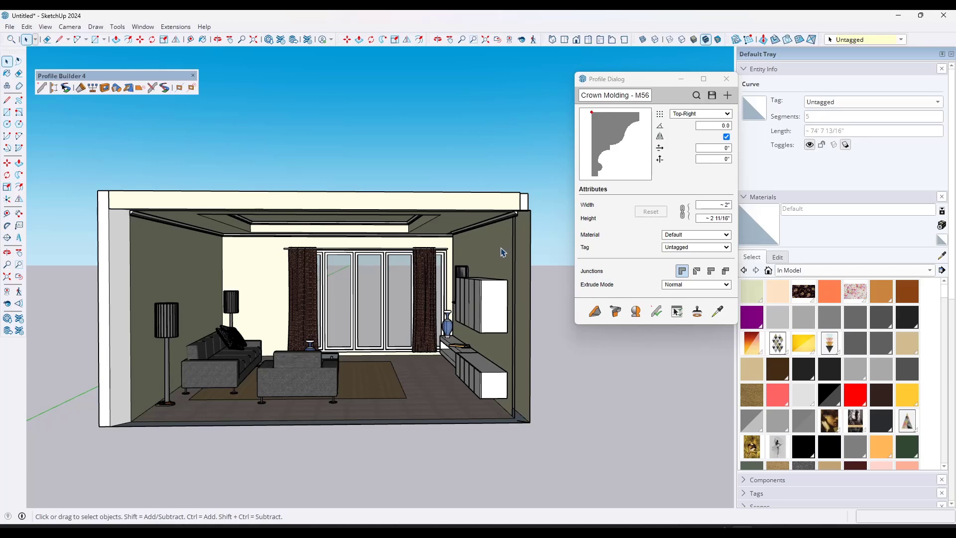
middle_click_drag(467, 251, 360, 268)
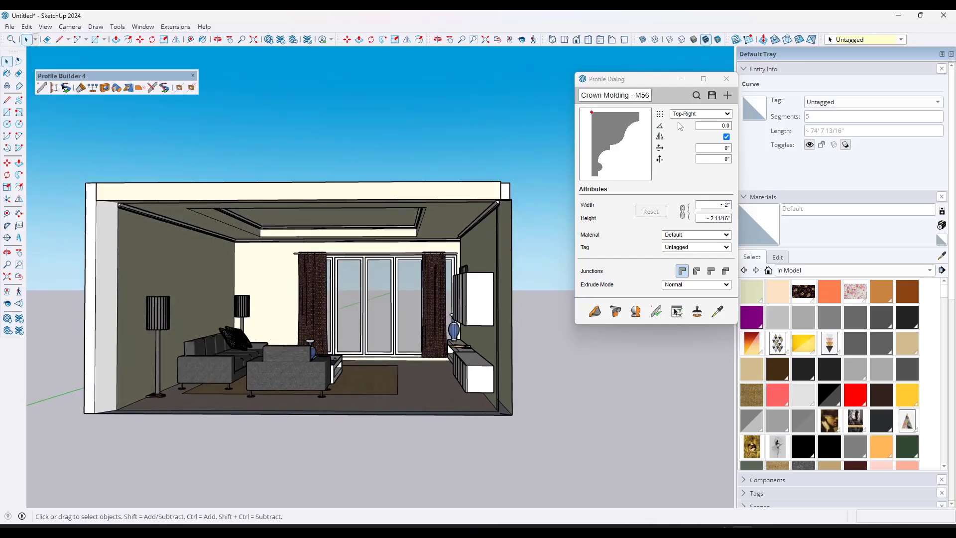
Step: Browse the profile library and load the Crown4 profile
left_click(694, 97)
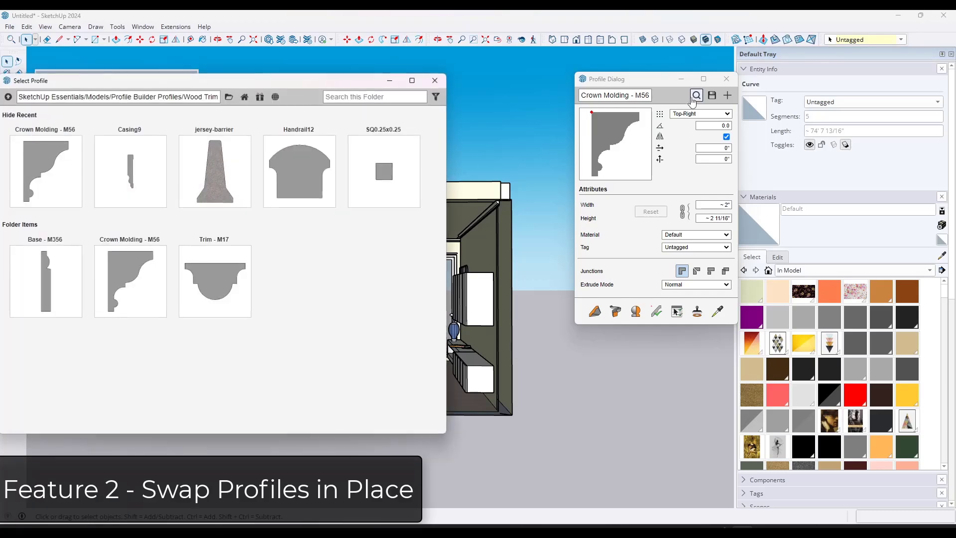
left_click_drag(262, 84, 425, 108)
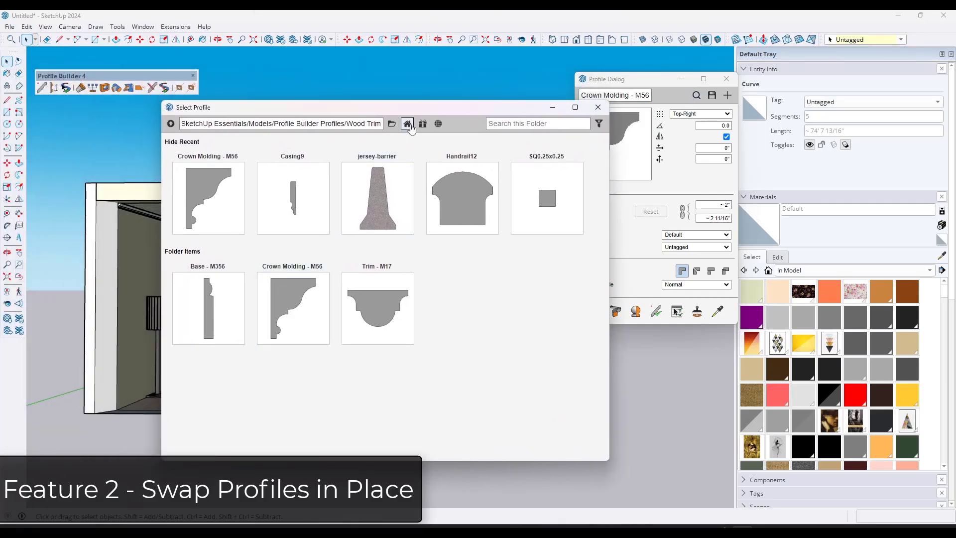
left_click(408, 124)
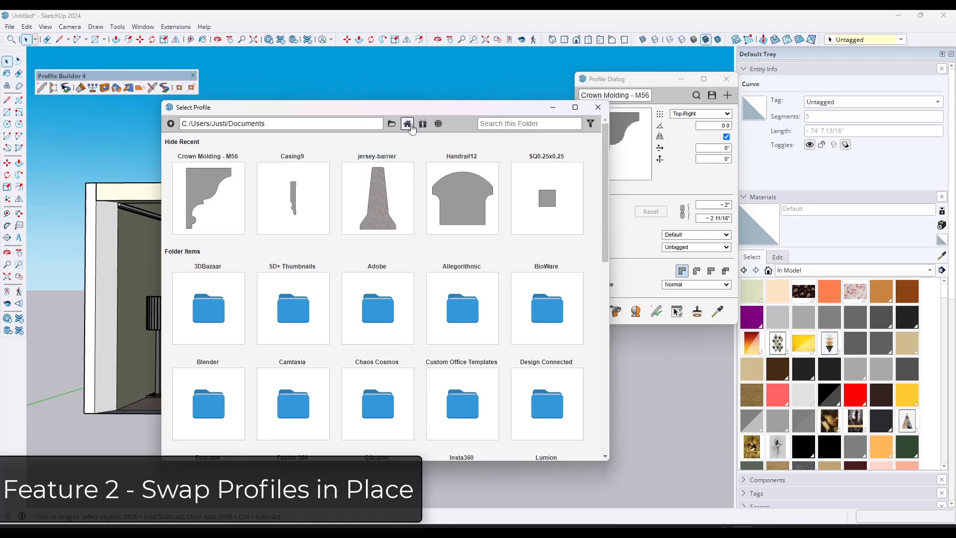
left_click(408, 124)
scroll(408, 254, "up", 2)
double_click(385, 252)
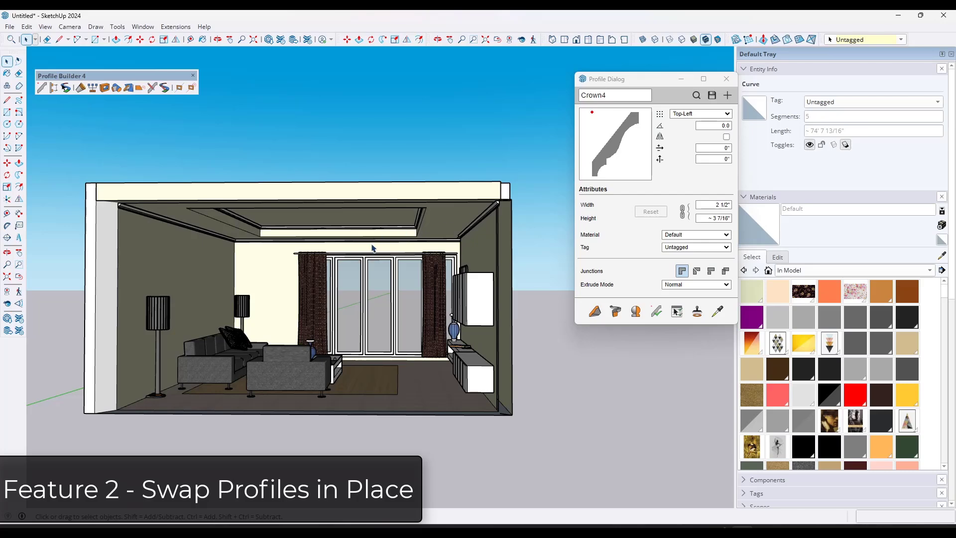
Step: Delete the crown molding along the walls and undo the deletion
scroll(249, 249, "up", 3)
scroll(190, 228, "down", 1)
left_click(190, 226)
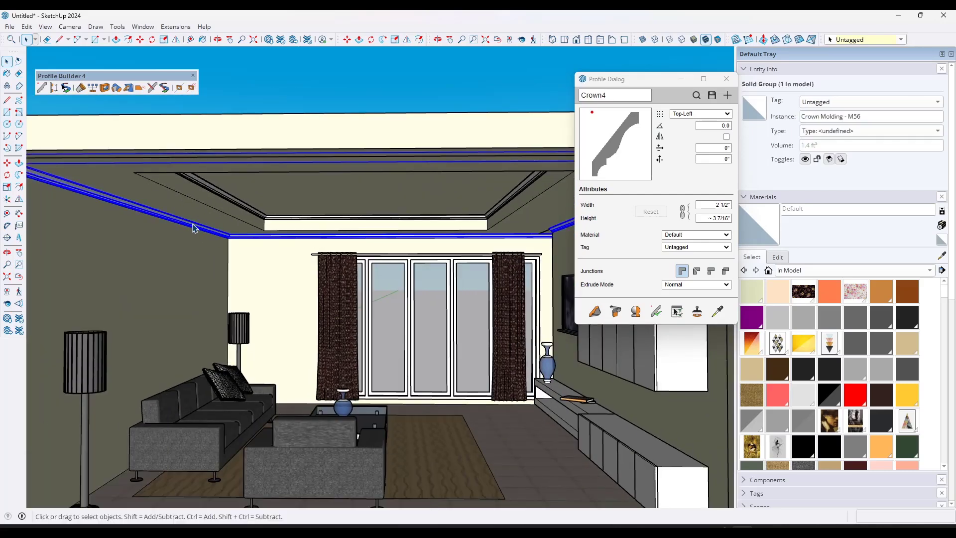
key("Delete")
key("ctrl+z")
scroll(228, 228, "down", 3)
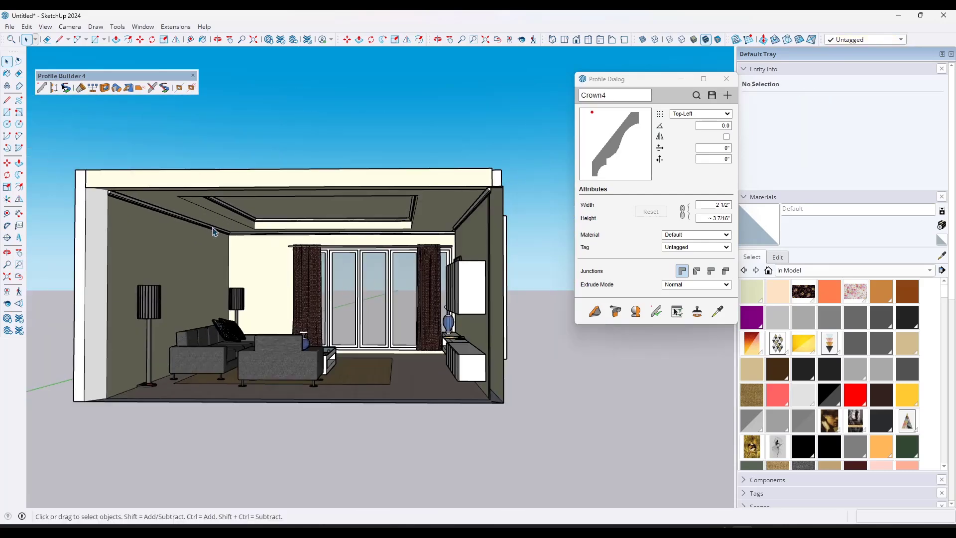
Step: Select the wall and ceiling recess moldings and apply Crown4's profile, material, placement point and mirror attributes to both
scroll(214, 229, "up", 4)
left_click(202, 229)
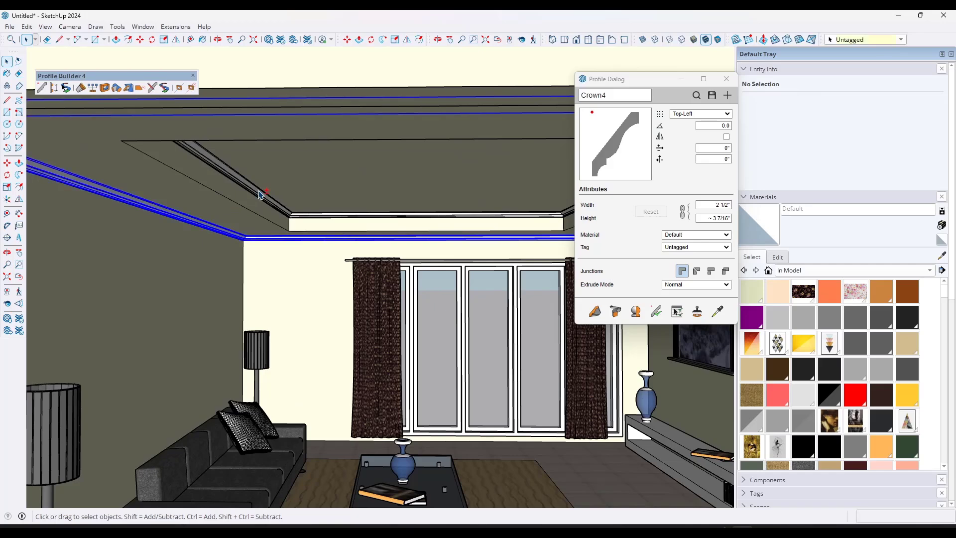
left_click(277, 203, "shift")
scroll(272, 221, "down", 2)
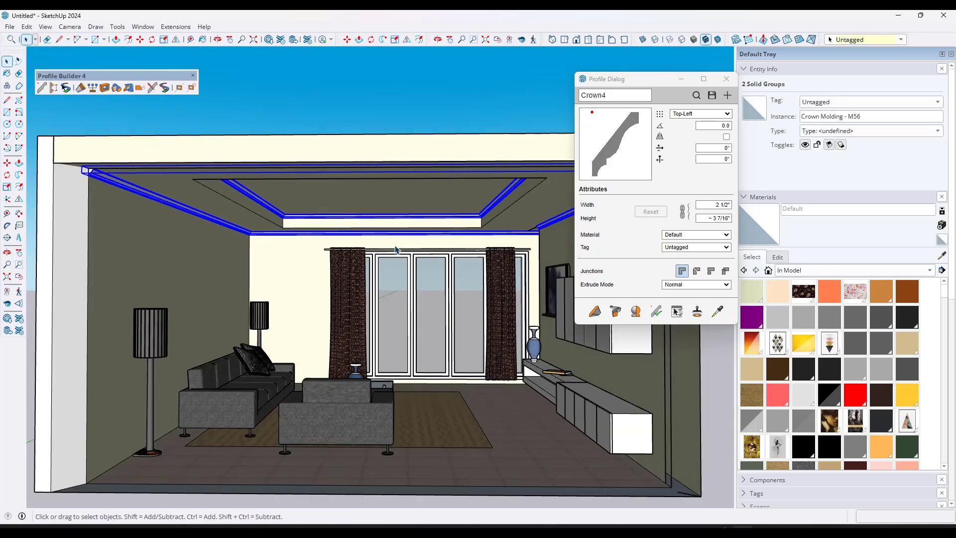
left_click(655, 312)
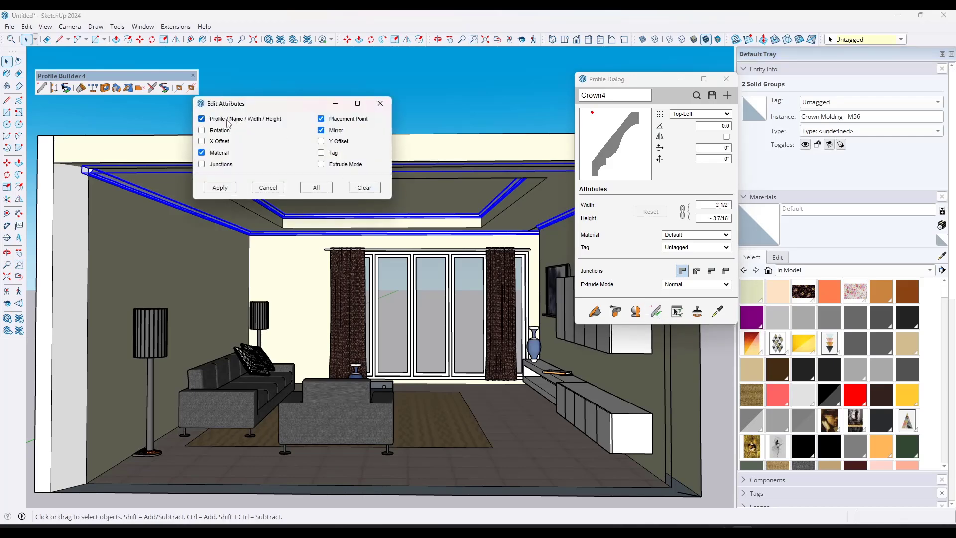
left_click(220, 188)
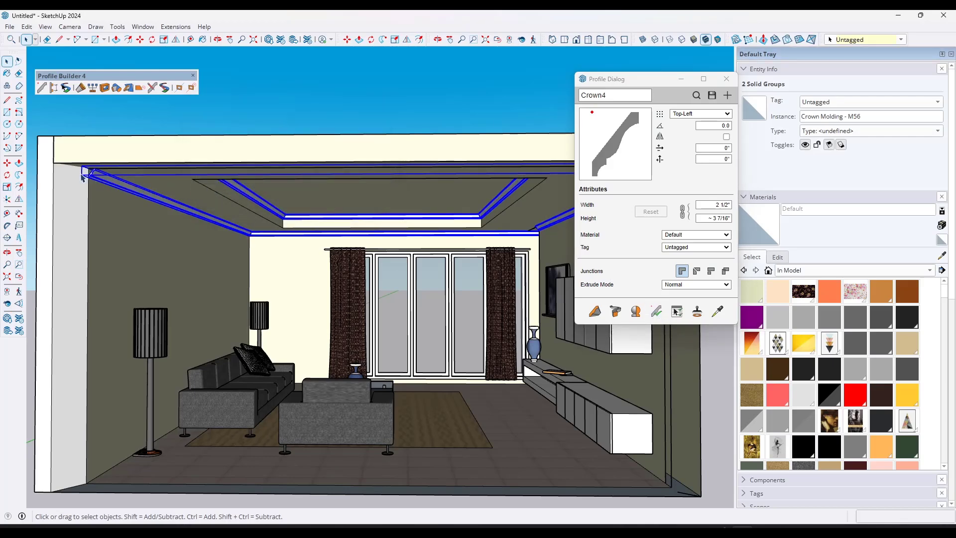
Step: Inspect the end of the wall molding up close and undo the profile swap
scroll(124, 189, "up", 6)
scroll(201, 190, "down", 3)
key("z")
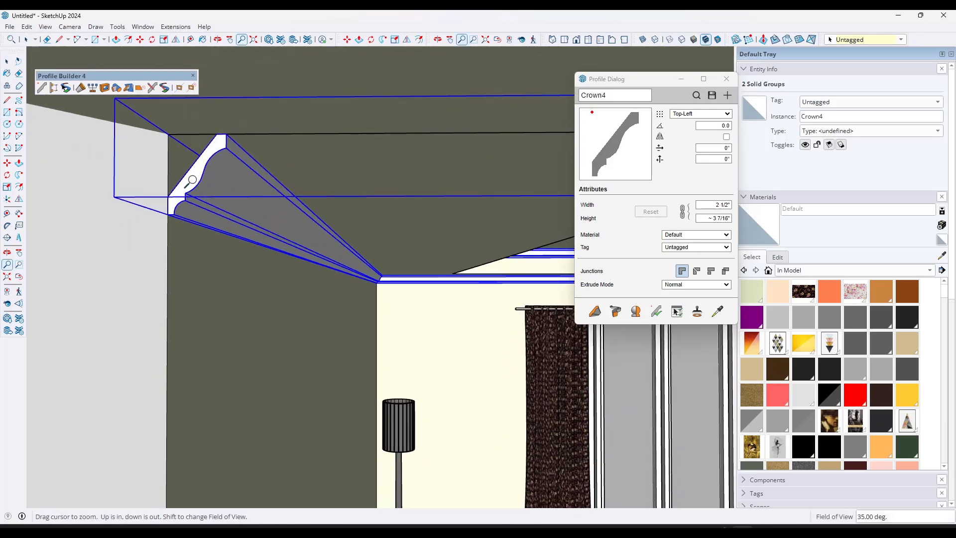
key("ctrl+z")
key("space")
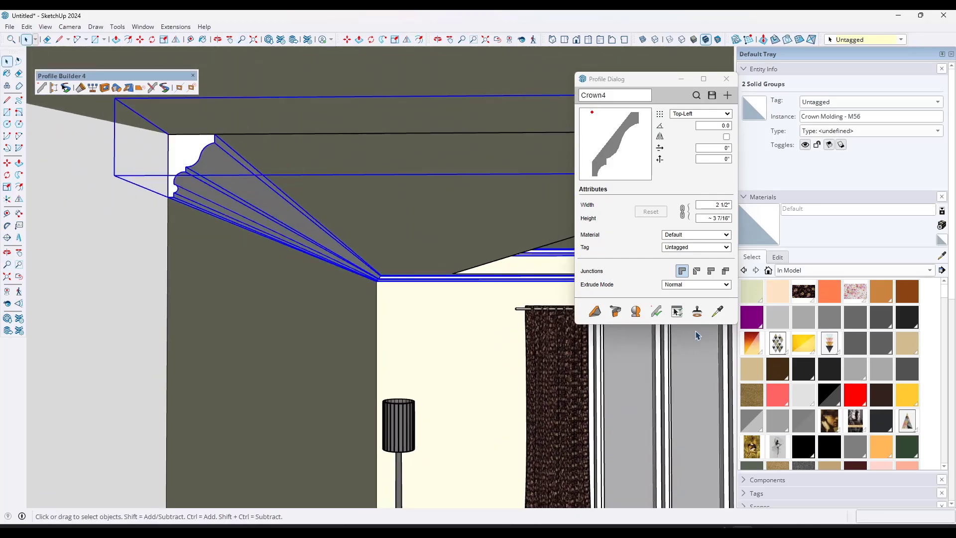
Step: Reapply the Crown4 profile, material, placement point and mirror attributes to the two selected moldings
left_click(656, 311)
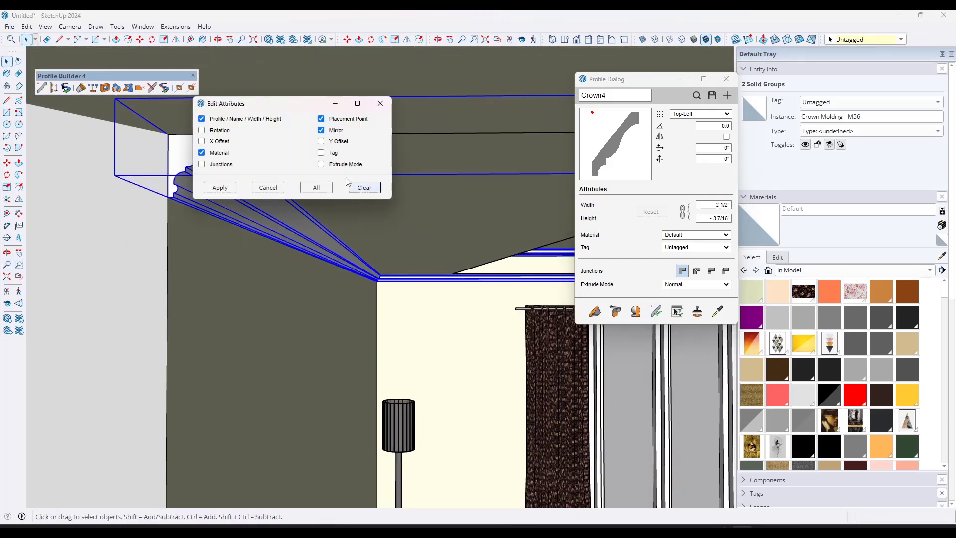
left_click(221, 191)
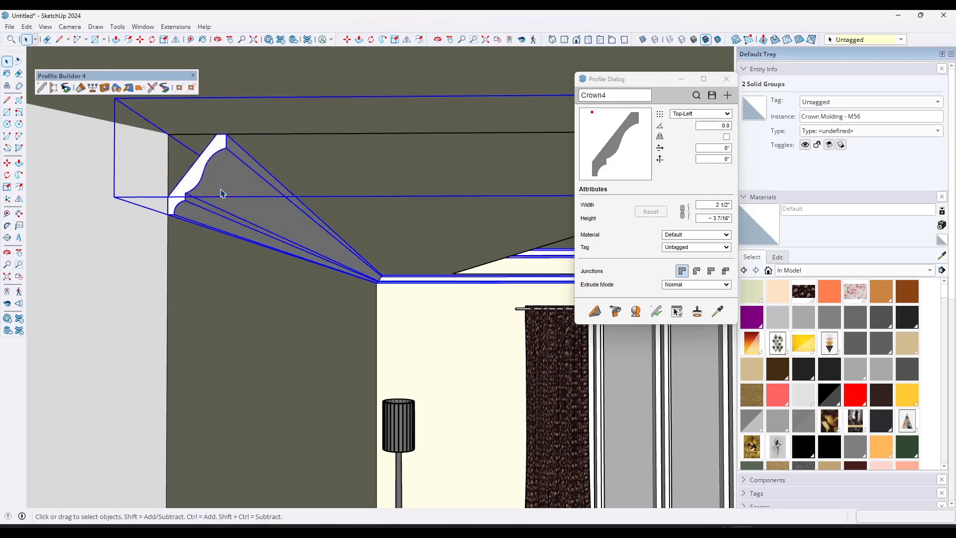
scroll(254, 175, "down", 6)
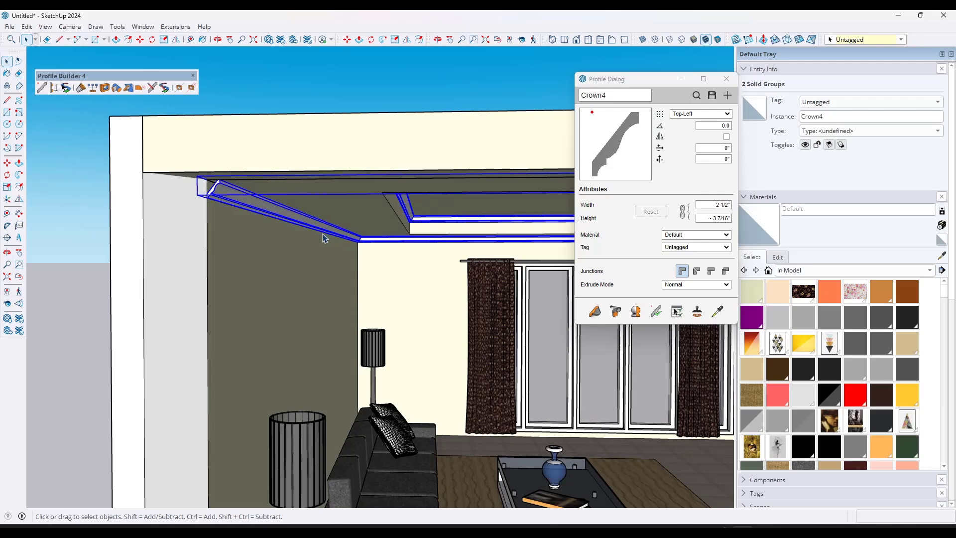
Step: Examine the swapped crown moldings along the walls and ceiling recess from near and far
scroll(264, 228, "down", 3)
scroll(411, 252, "up", 3)
scroll(239, 244, "down", 3)
scroll(431, 264, "up", 3)
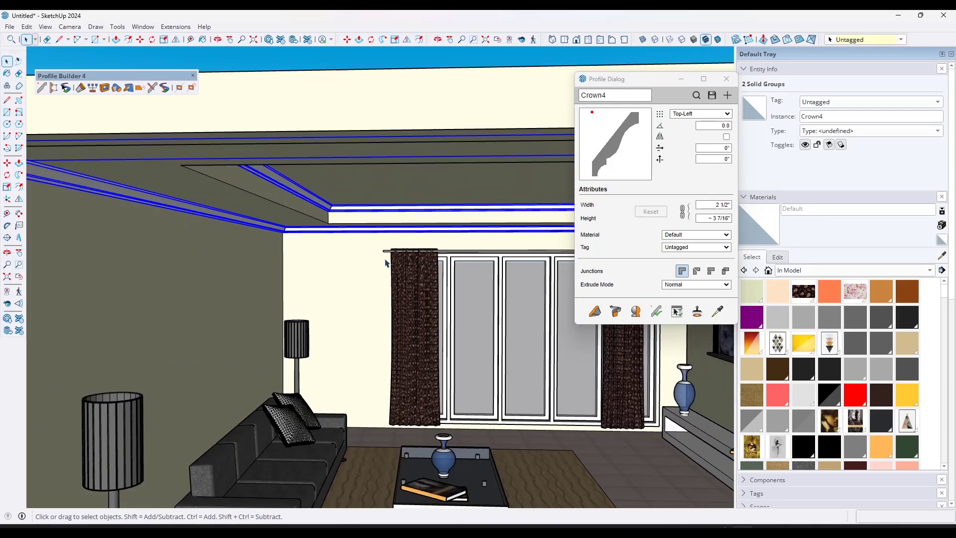
scroll(299, 245, "down", 3)
scroll(301, 245, "down", 3)
middle_click_drag(298, 246, 318, 274)
scroll(328, 272, "up", 4)
key("space")
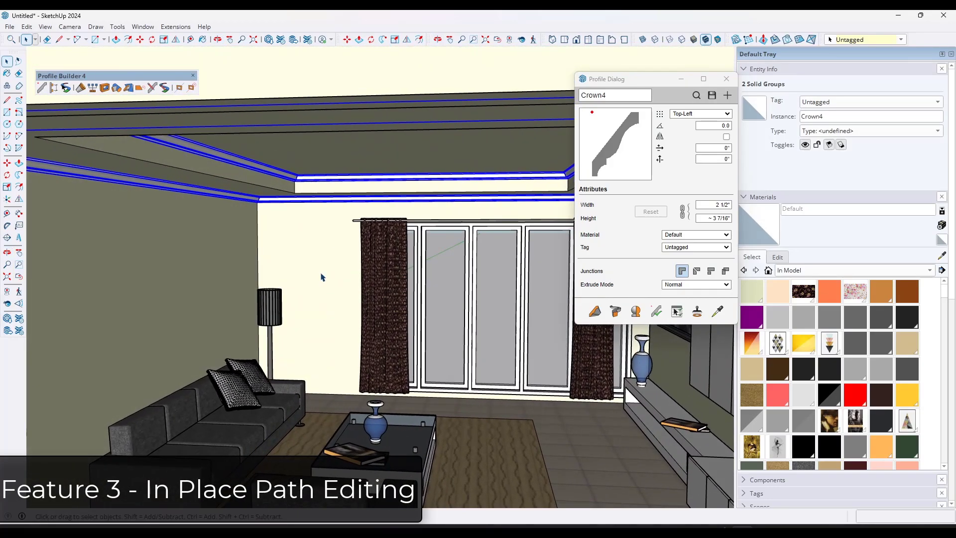
Step: Delete the stand lamp in the far corner of the room beside the sofa
double_click(276, 305)
left_click(275, 305)
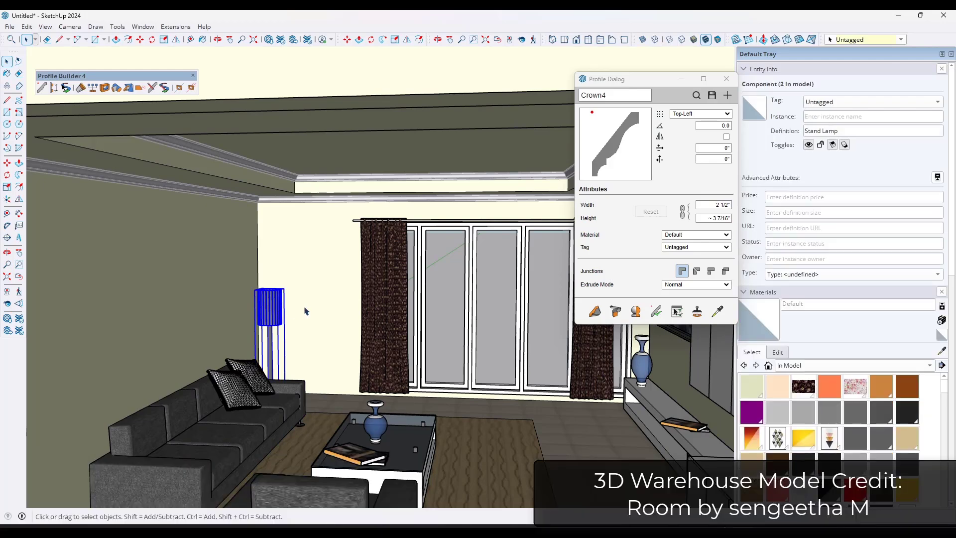
left_click(305, 311)
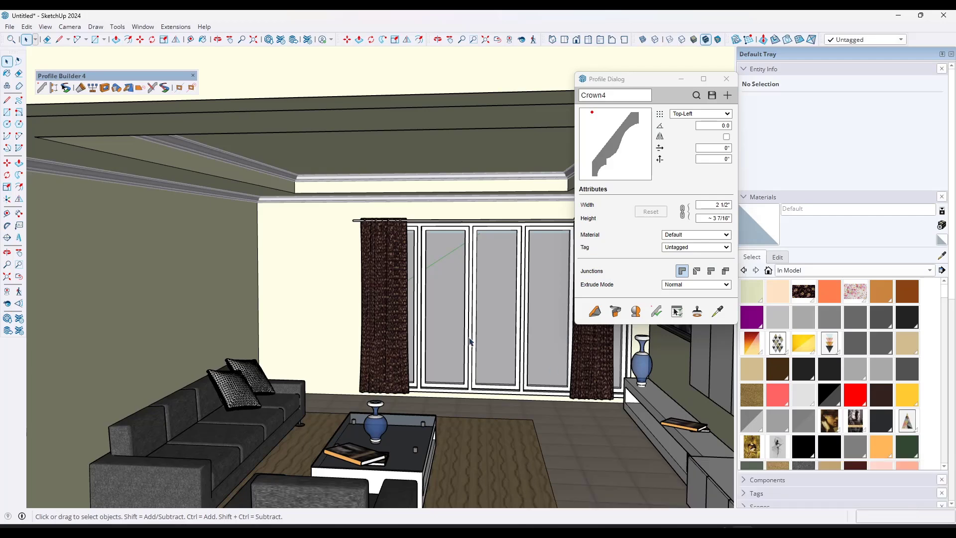
left_click(292, 241)
scroll(293, 262, "up", 2)
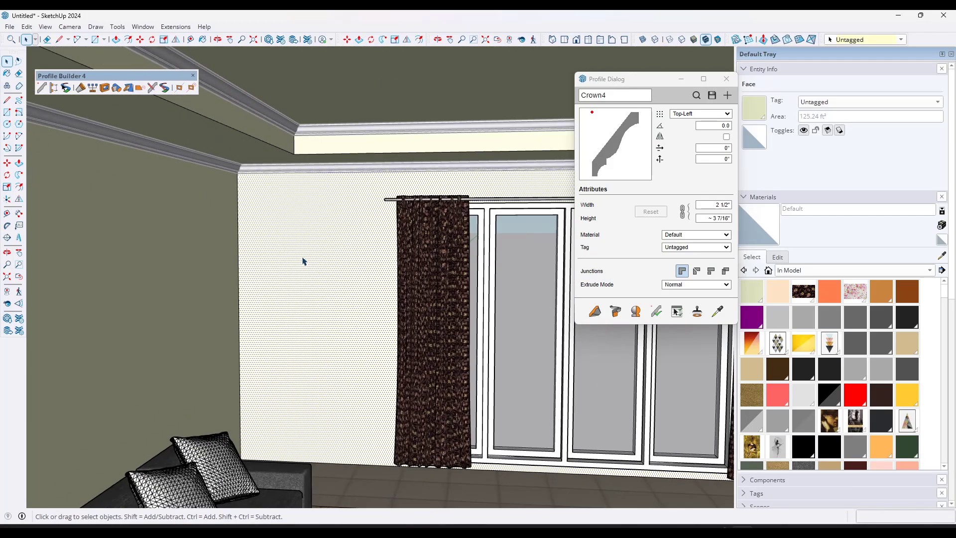
key("r")
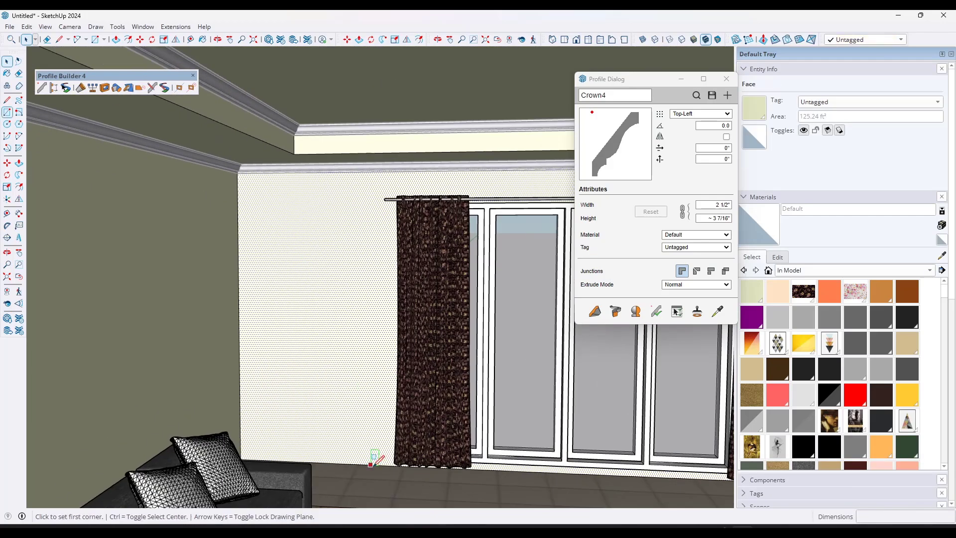
left_click(376, 465)
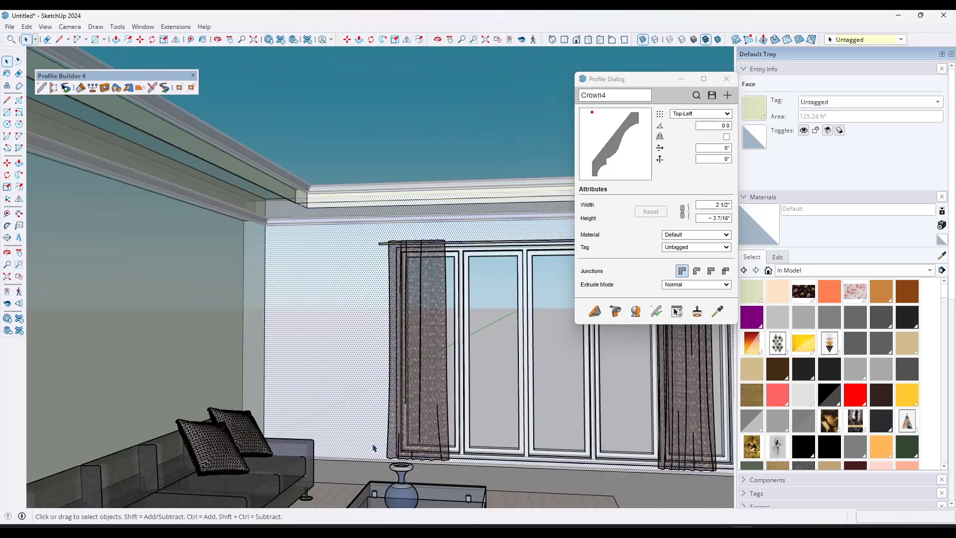
Step: Draw a vertical line about 10' 8" long from the floor edge upward beside the curtain, dividing off the window wall's corner strip
key("l")
left_click(379, 461)
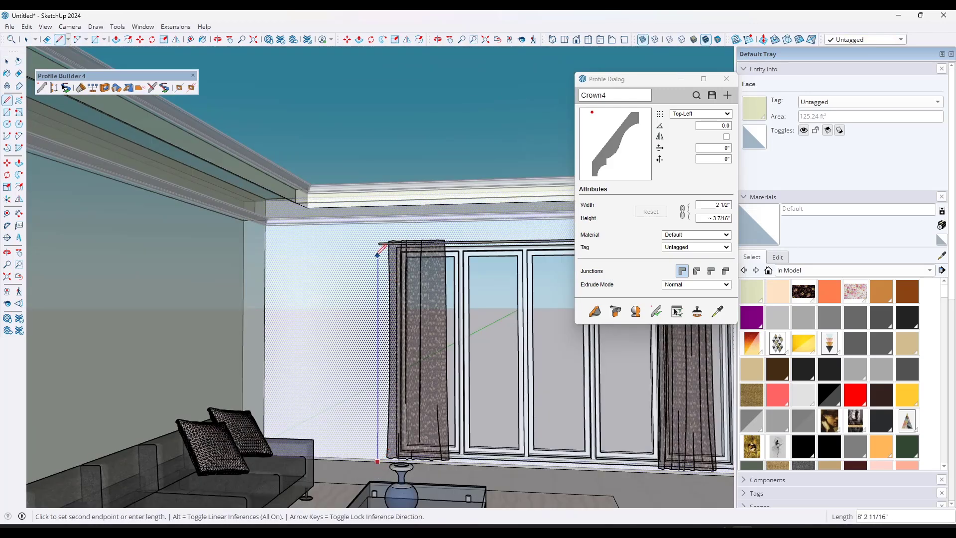
scroll(348, 197, "up", 1)
scroll(324, 194, "up", 1)
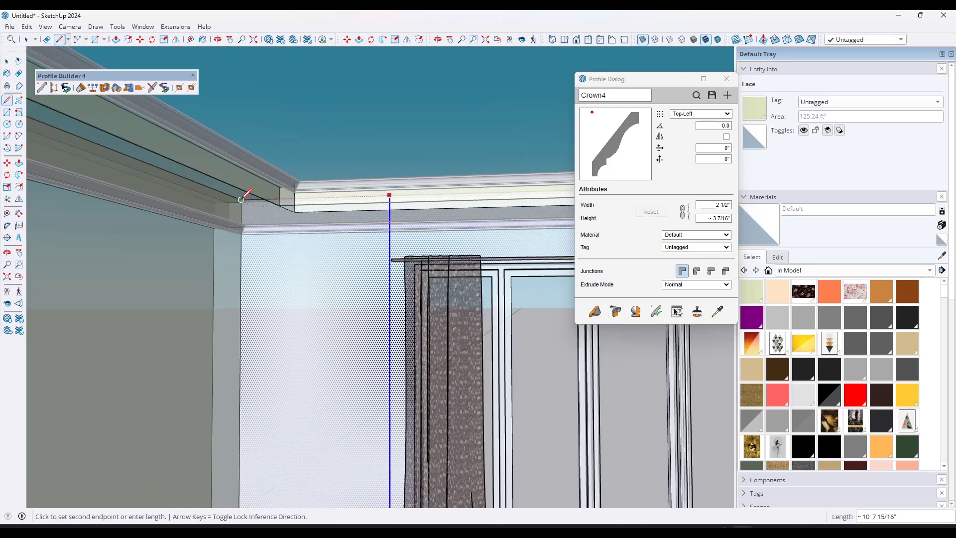
left_click(241, 200)
key("space")
scroll(348, 308, "down", 2)
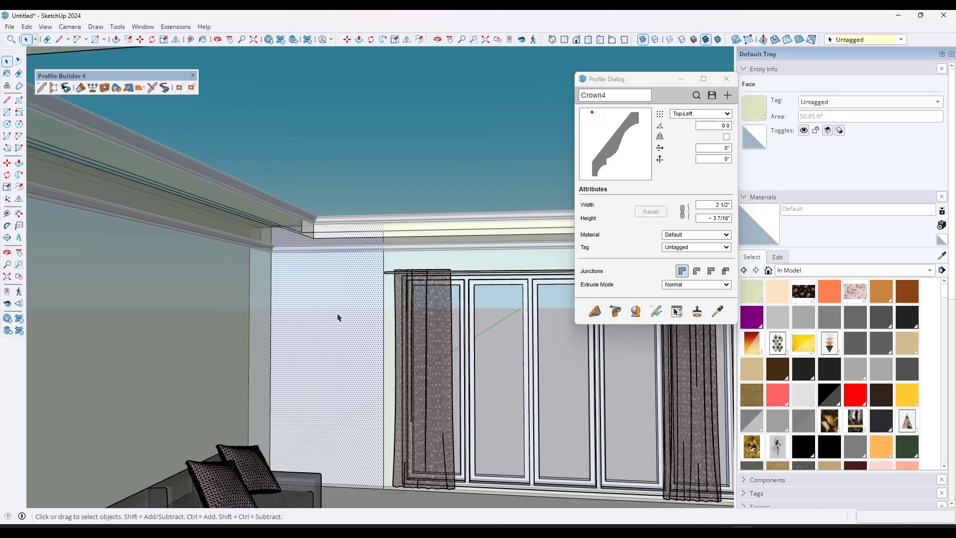
Step: Push/Pull the separated corner strip of the window wall into the room to form a column
scroll(344, 323, "down", 1)
scroll(350, 332, "down", 2)
scroll(328, 373, "up", 3)
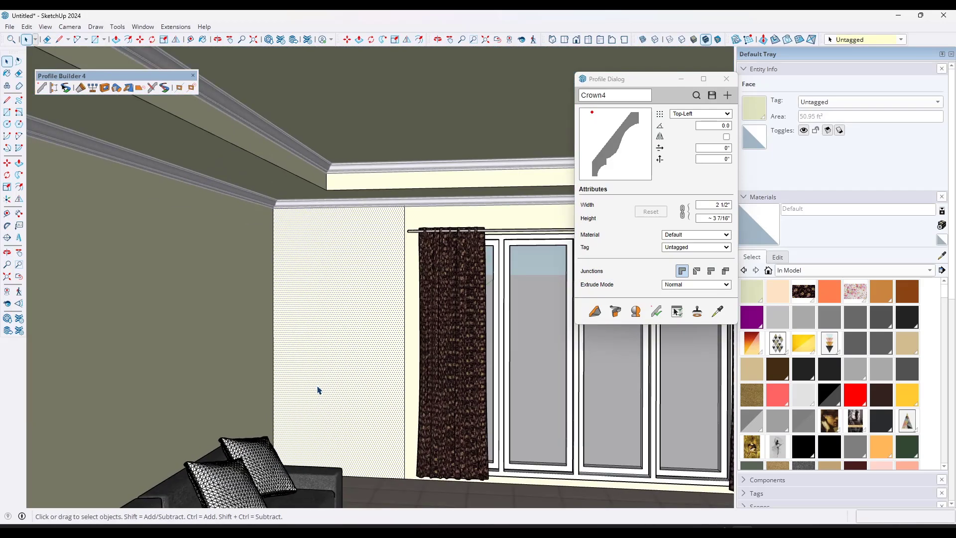
key("p")
left_click(329, 388)
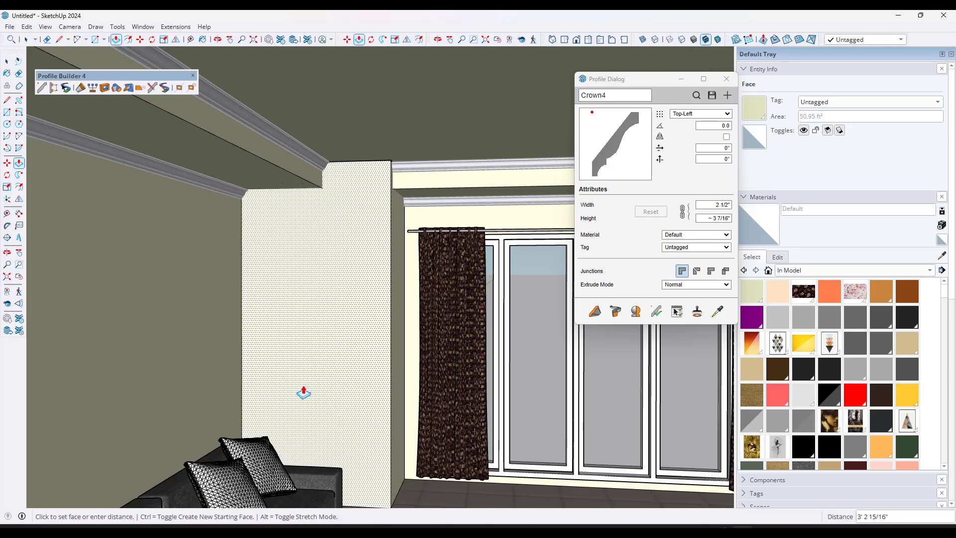
left_click(313, 387)
Step: Open the path of the lower wall crown molding for editing with Profile Builder
key("o")
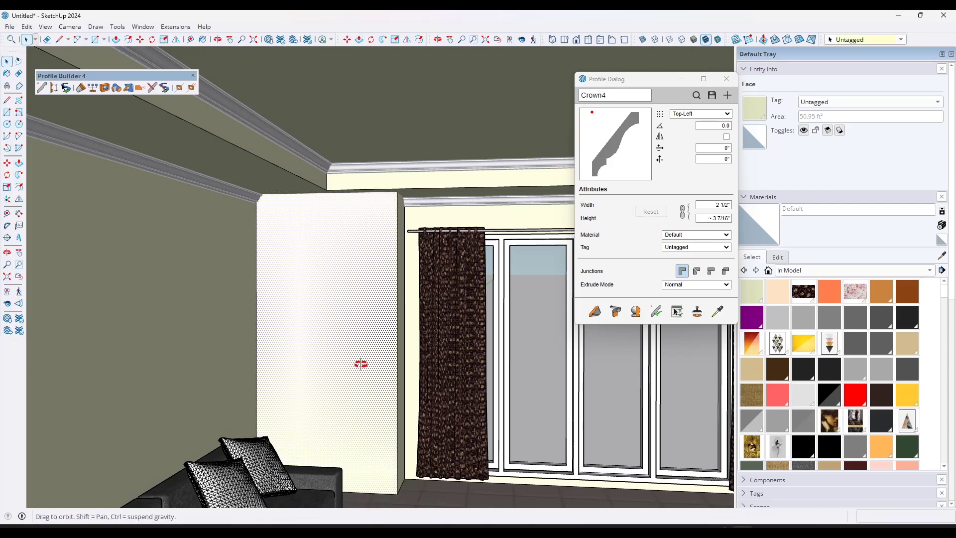
left_click_drag(361, 363, 286, 330)
key("space")
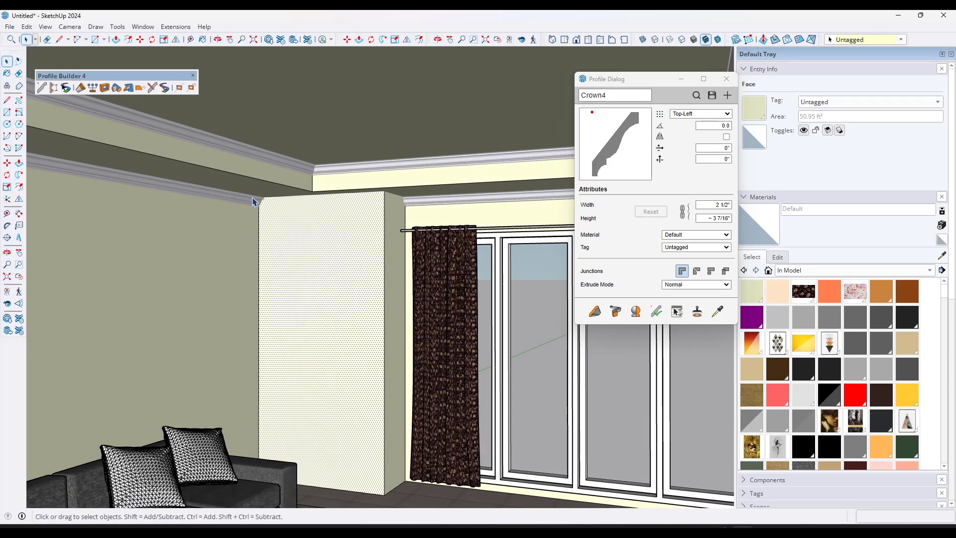
left_click(253, 205)
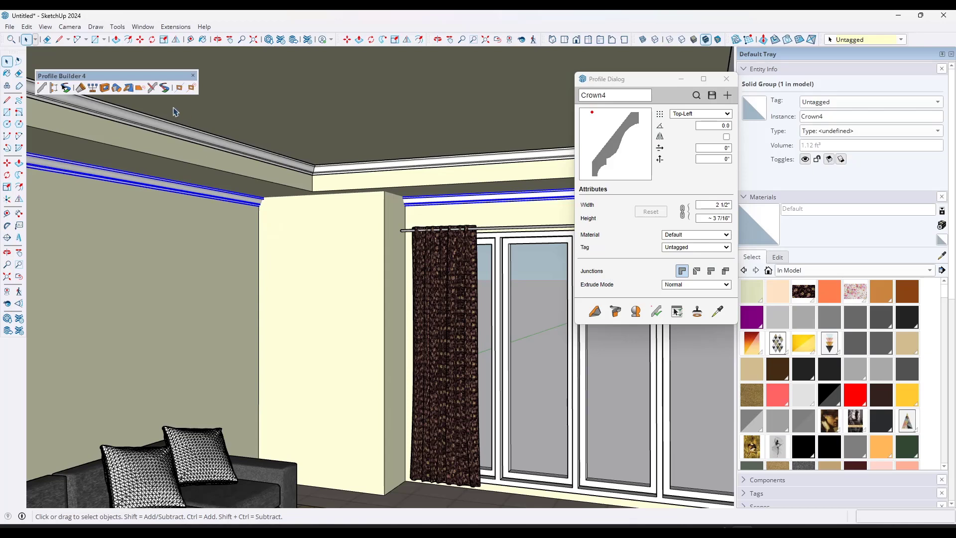
left_click(164, 90)
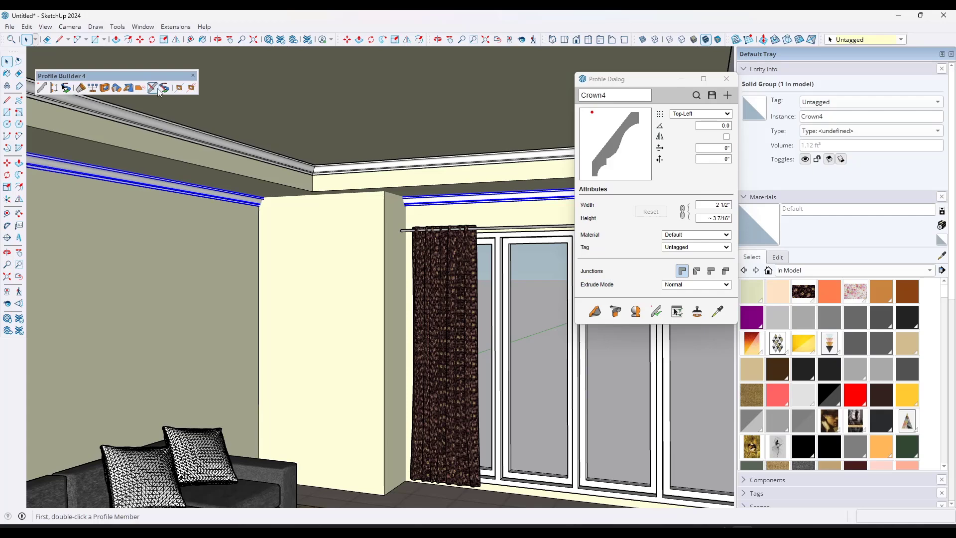
left_click(165, 88)
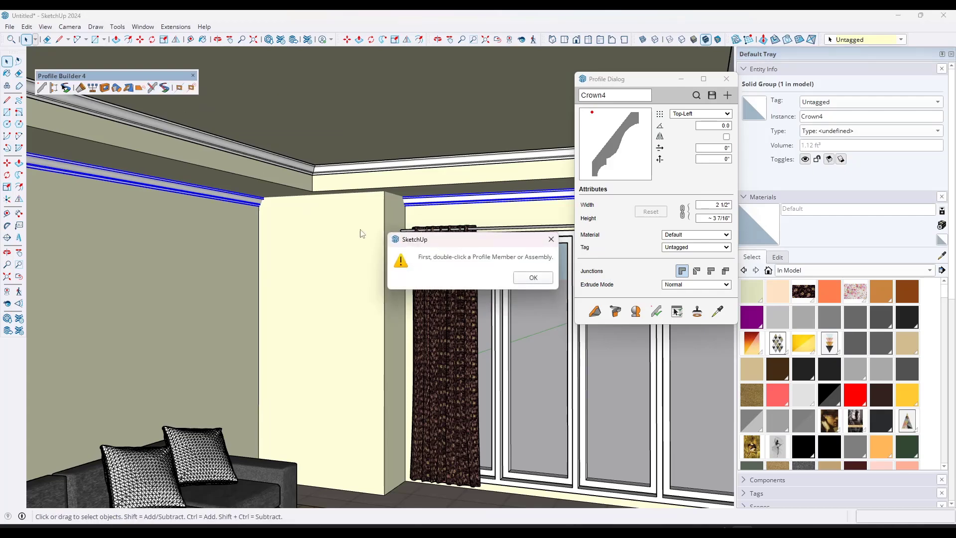
left_click(533, 278)
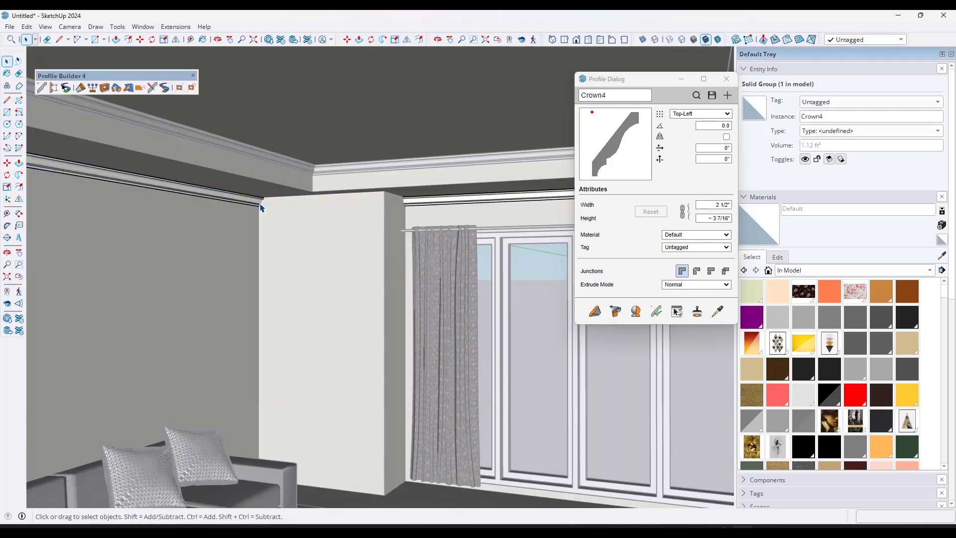
left_click(165, 88)
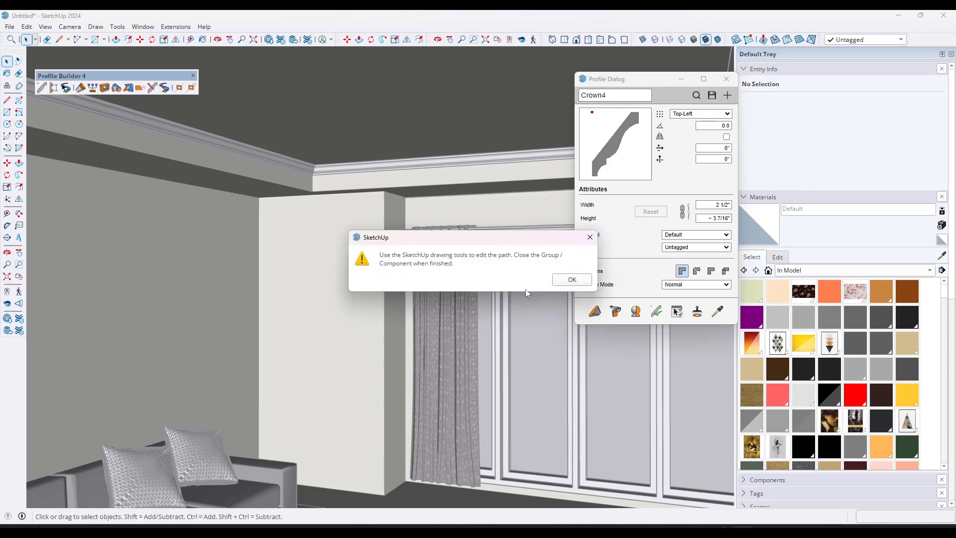
left_click(570, 279)
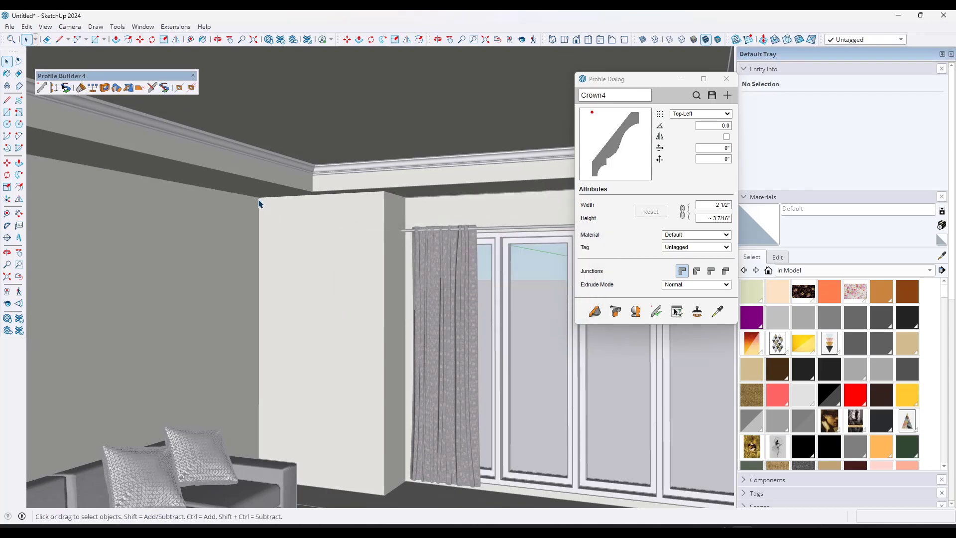
Step: Draw new molding path segments along the column's top front edge and along its side back to the window wall
key("l")
scroll(259, 202, "up", 3)
left_click(259, 199)
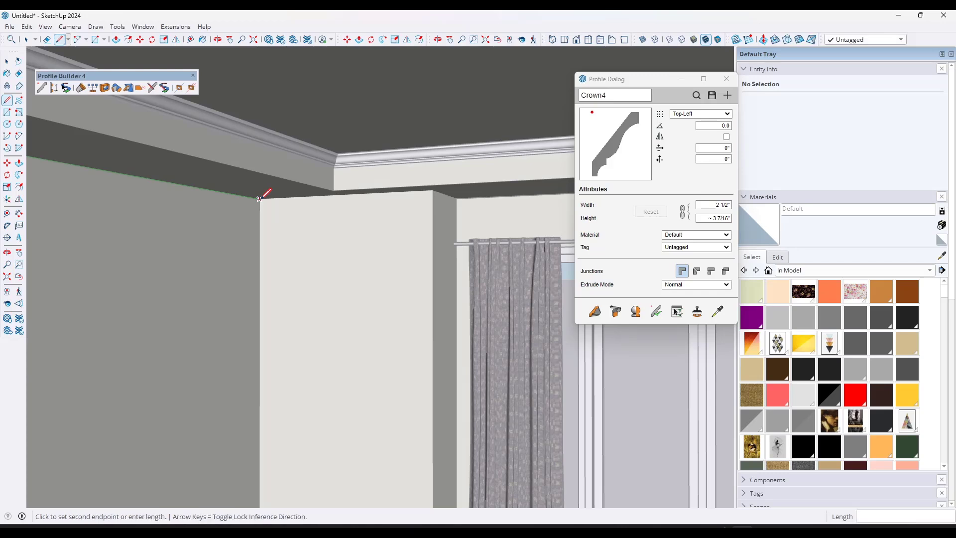
left_click(432, 190)
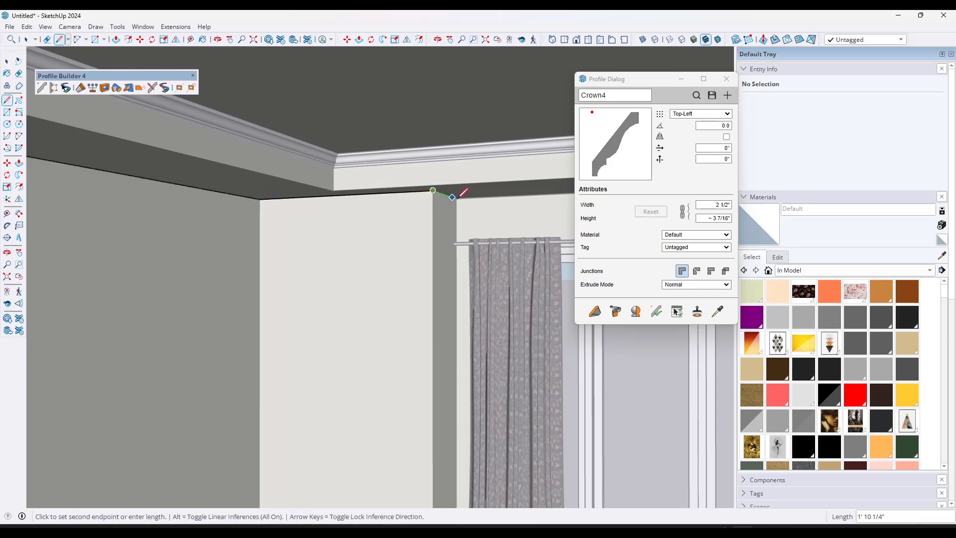
Step: Erase the old path segments behind the column and close the group to rebuild the molding around the column
key("o")
left_click_drag(358, 217, 345, 191)
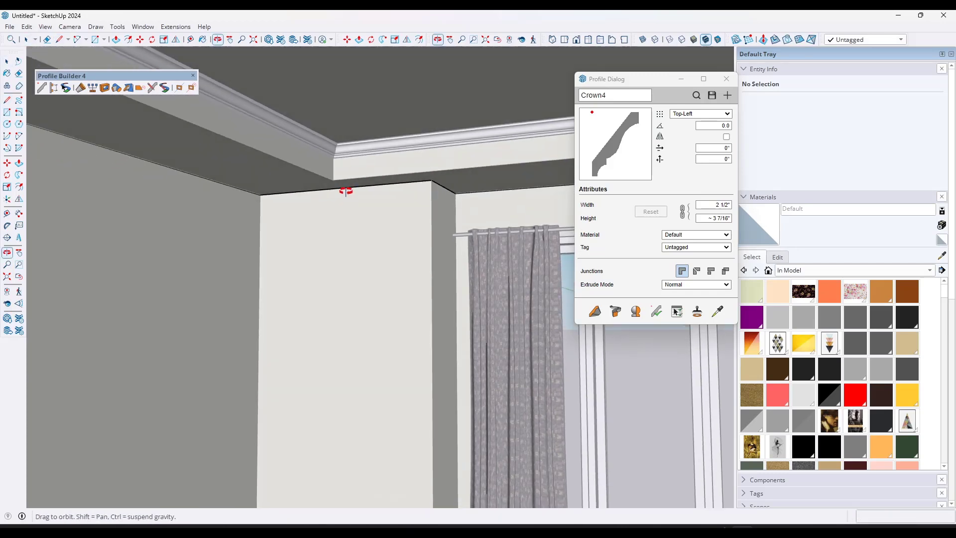
middle_click_drag(346, 192, 344, 187)
key("space")
key("x")
key("e")
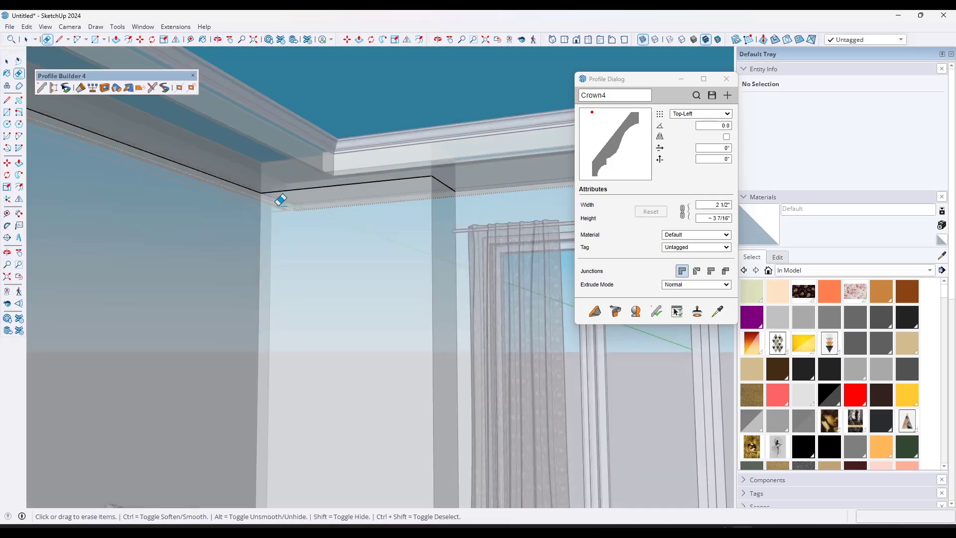
left_click(288, 203)
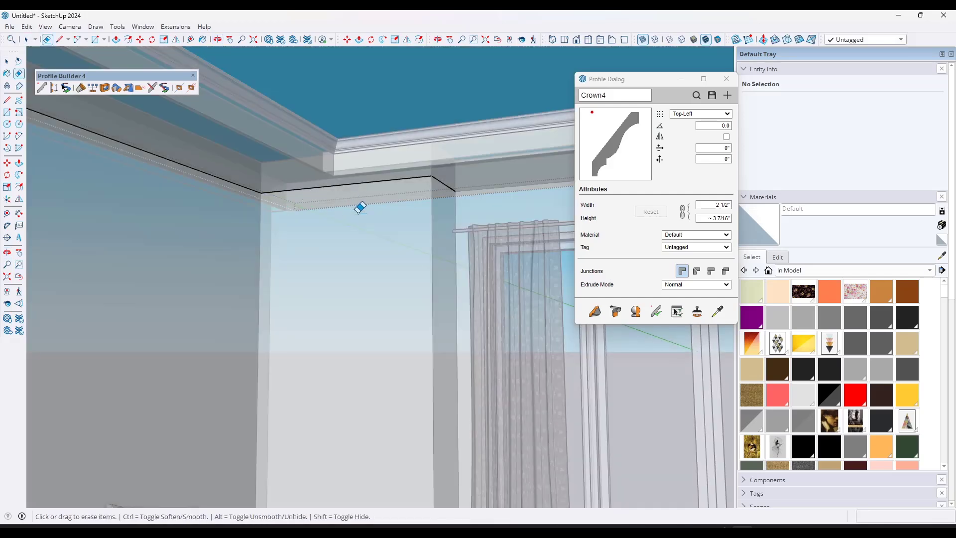
key("space")
middle_click_drag(373, 215, 367, 219)
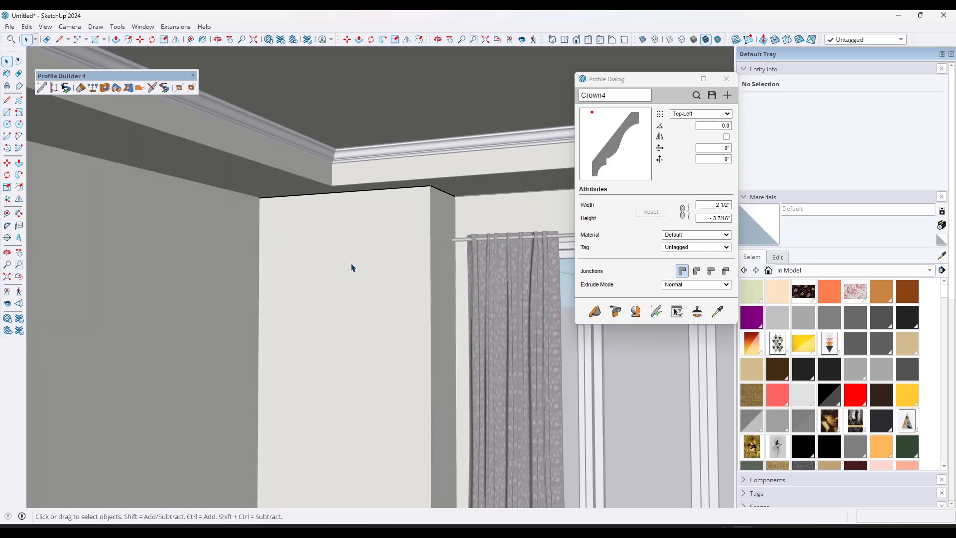
scroll(347, 277, "down", 3)
left_click(335, 383)
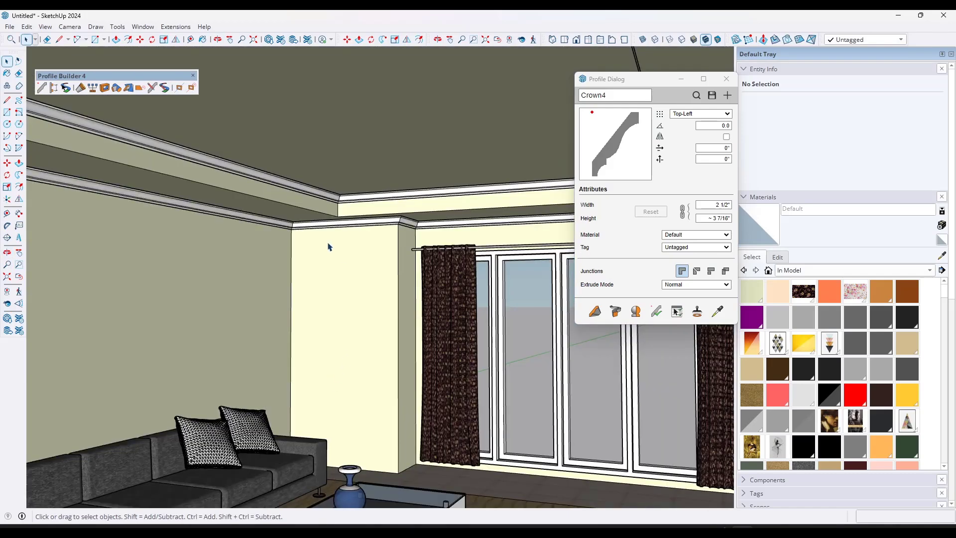
Step: Open the path of the crown molding around the ceiling recess for editing
scroll(292, 235, "up", 4)
middle_click_drag(386, 219, 384, 154)
scroll(384, 155, "down", 1)
scroll(277, 162, "down", 1)
middle_click_drag(260, 171, 337, 217)
double_click(337, 218)
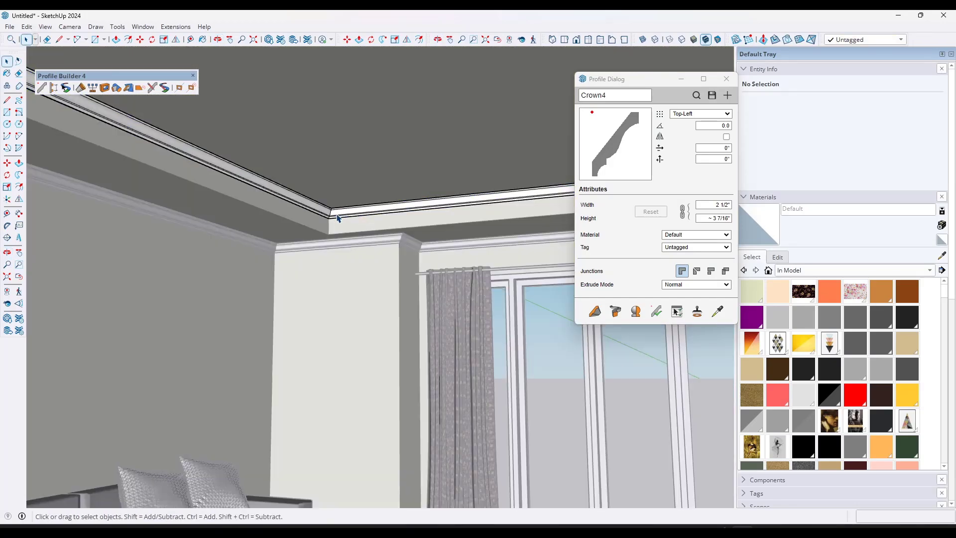
left_click(335, 214)
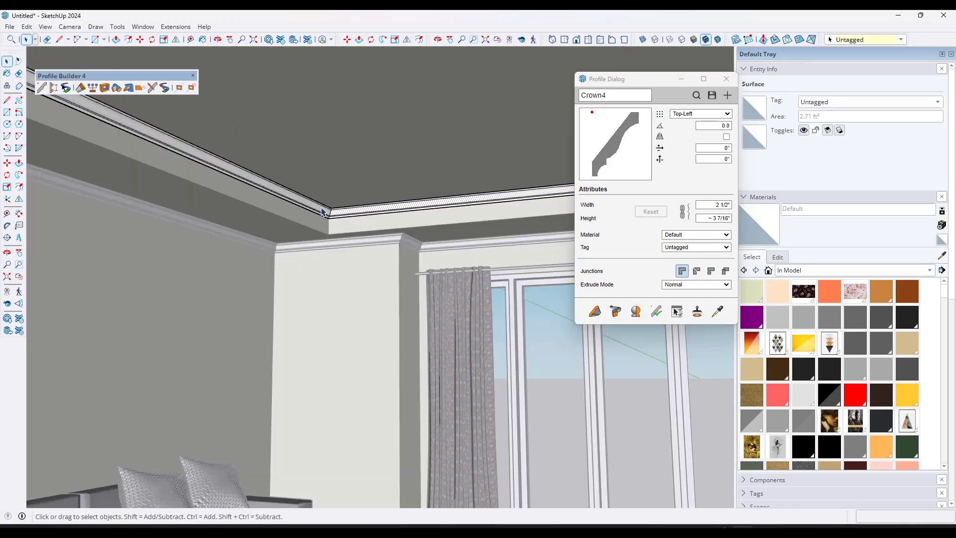
left_click(165, 88)
key("Escape")
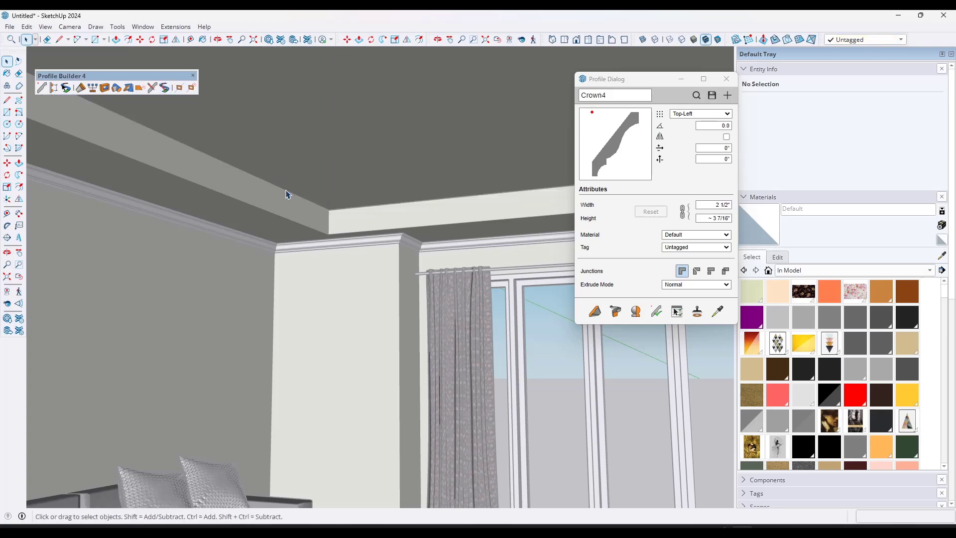
Step: Reroute the recess molding's path around its corner with two new segments across the ceiling and rebuild the molding
key("l")
left_click(270, 183)
left_click(379, 169)
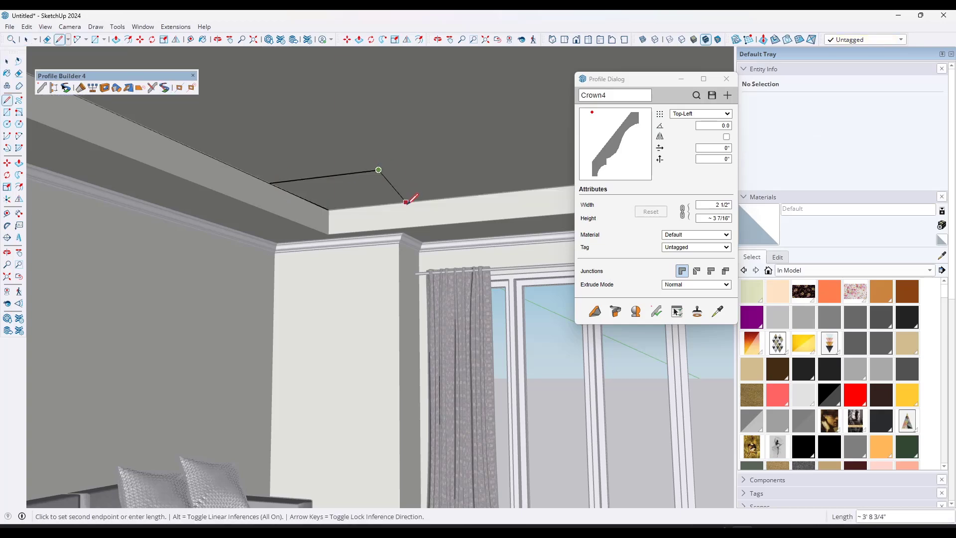
left_click(426, 200)
key("space")
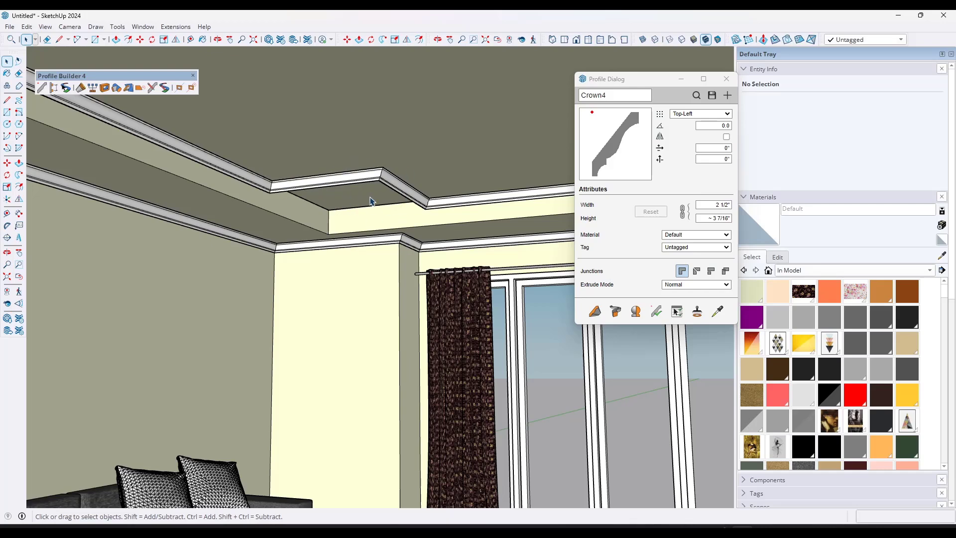
Step: Undo the path changes made to the ceiling recess molding
key("ctrl+z")
key("ctrl+z")
key("ctrl+z")
key("ctrl+z")
key("ctrl+z")
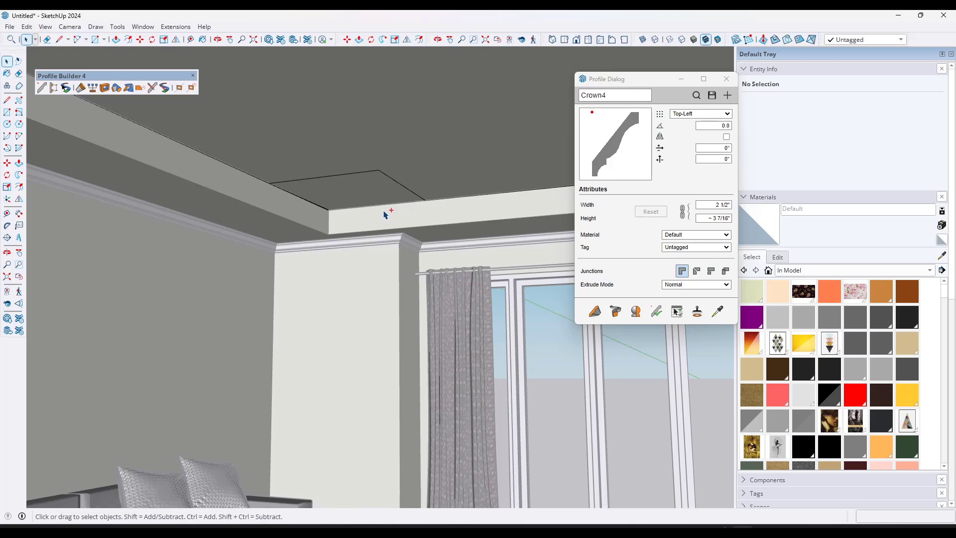
key("ctrl+z")
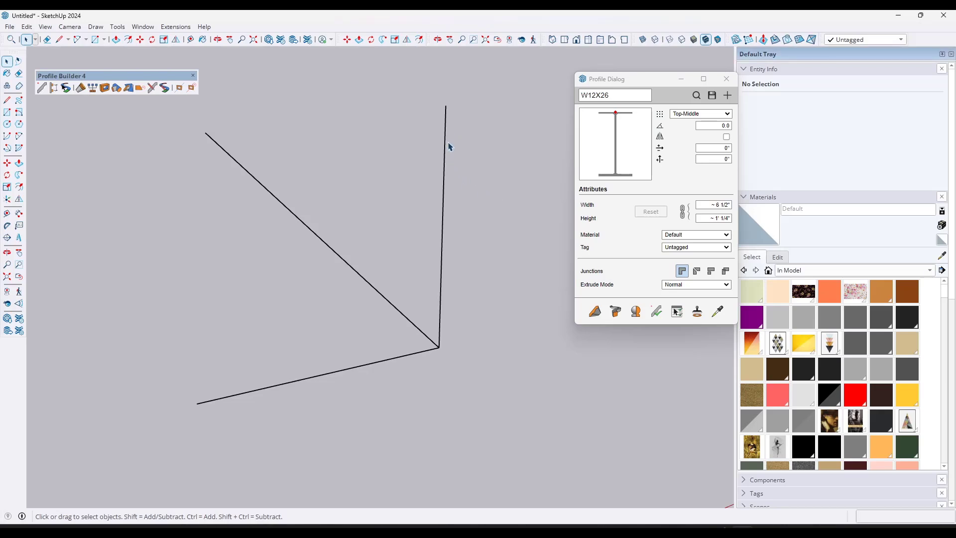
Step: Build W12X26 beams along the upright edge and the lower edge that meet at the shared corner, leaving out the diagonal edge
left_click(446, 162)
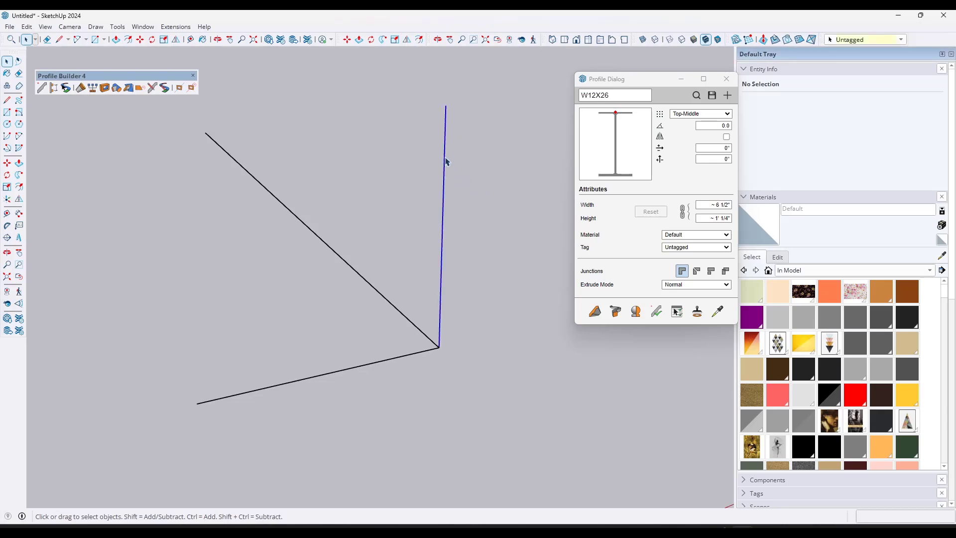
left_click(417, 353, "shift")
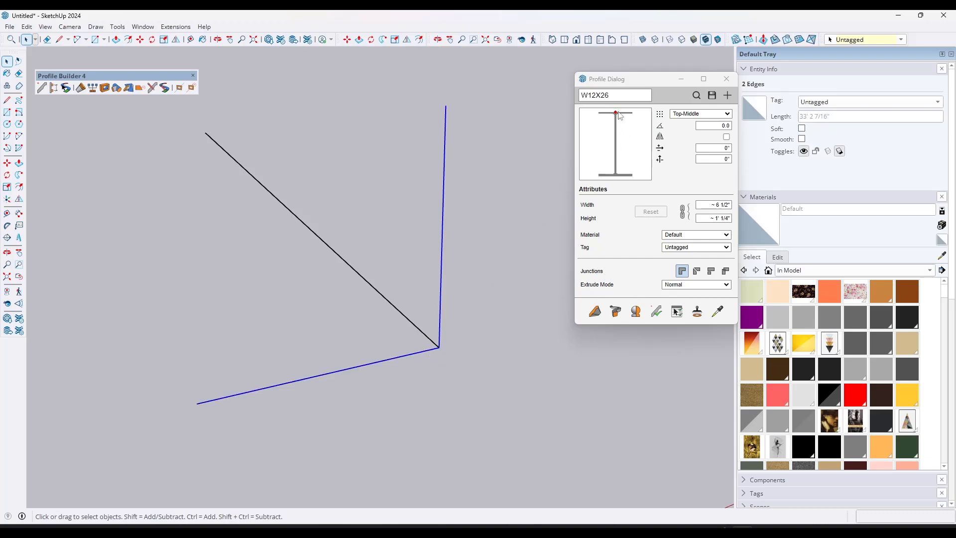
left_click(615, 311)
left_click(531, 332)
mouse_move(410, 262)
middle_mouse_down()
mouse_move(450, 288)
mouse_move(561, 288)
mouse_move(402, 254)
middle_mouse_up()
key("space")
scroll(458, 338, "up", 3)
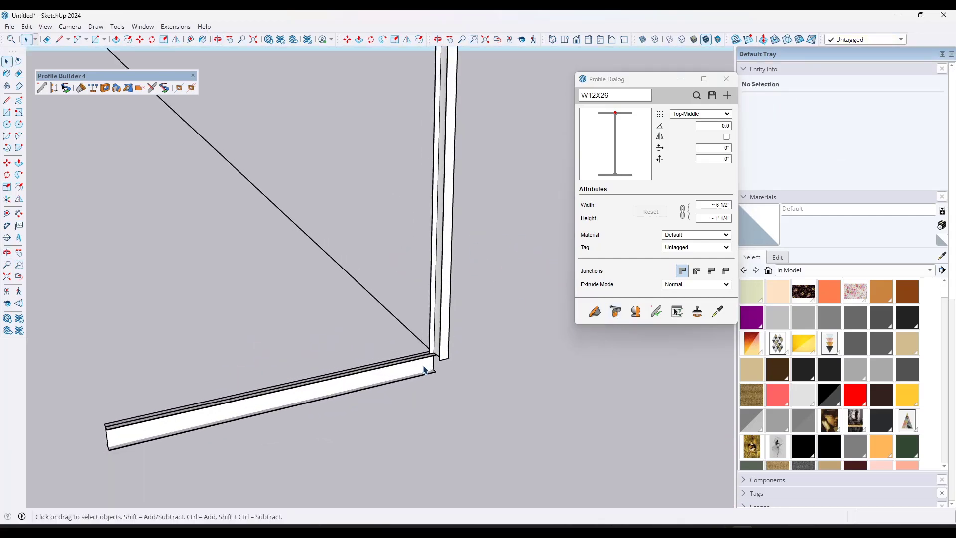
middle_click_drag(424, 369, 453, 191)
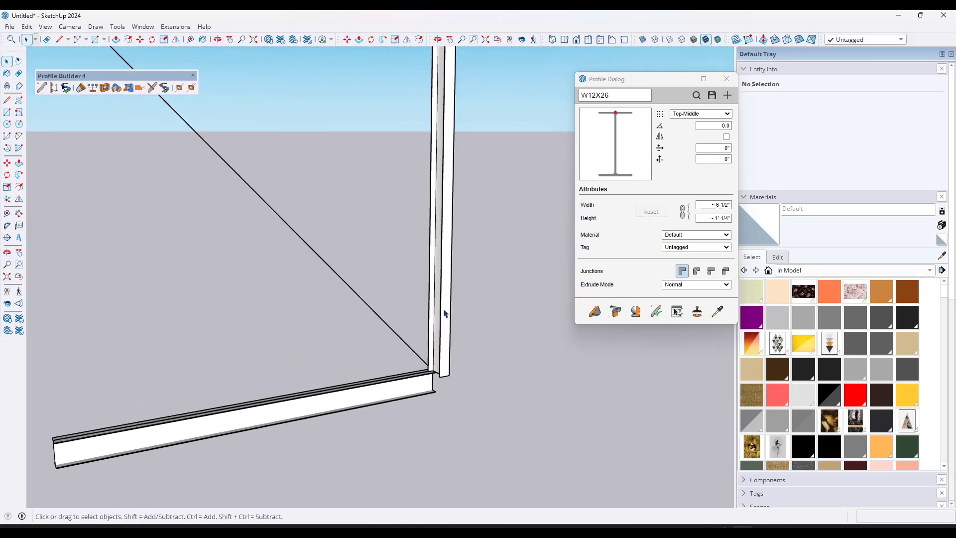
scroll(445, 312, "down", 3)
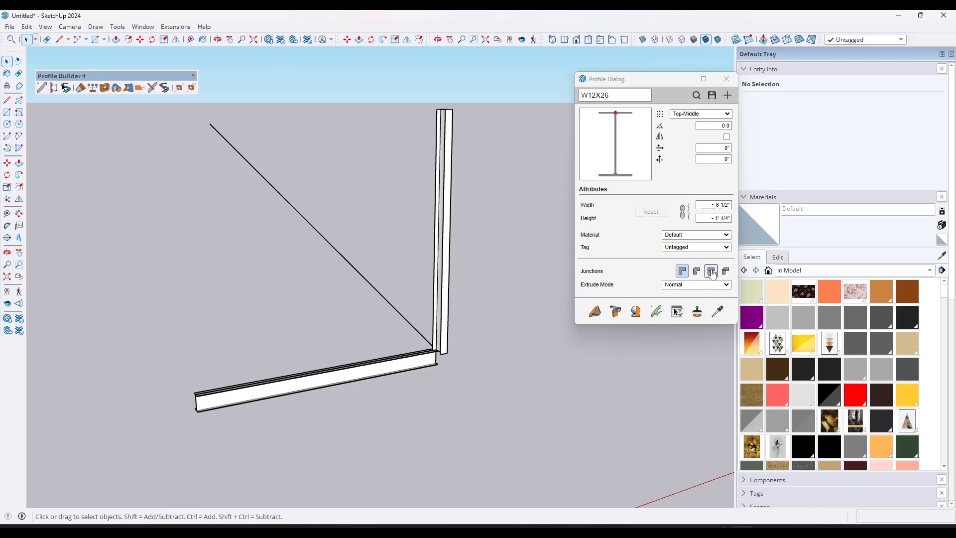
Step: Join the upright and lower W12X26 beams into a single profile member with a mitered corner
left_click(448, 265)
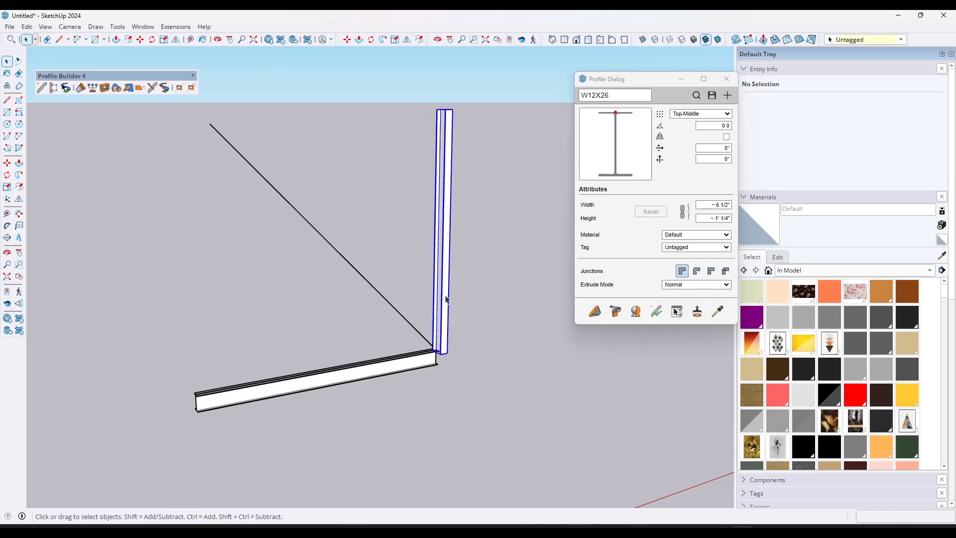
left_click(423, 369, "shift")
scroll(446, 349, "up", 3)
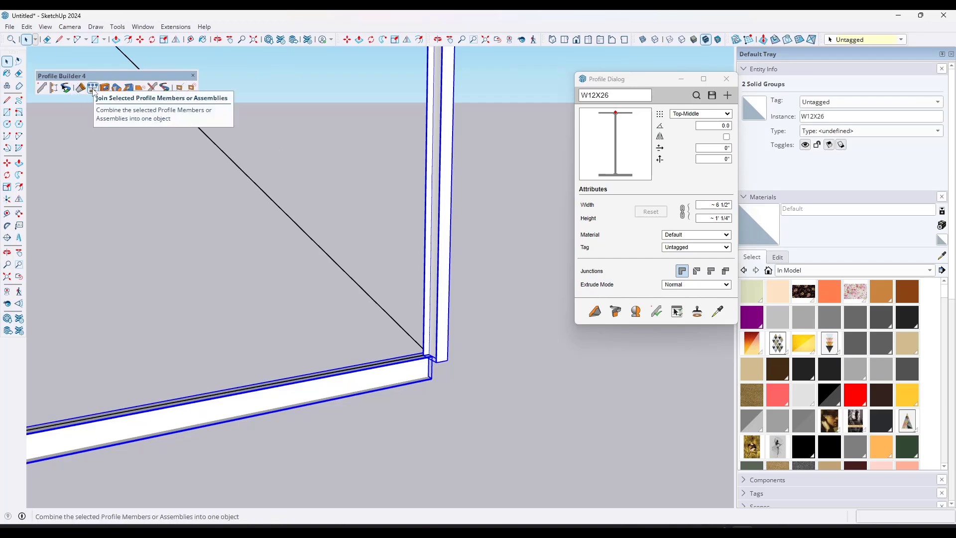
left_click(93, 88)
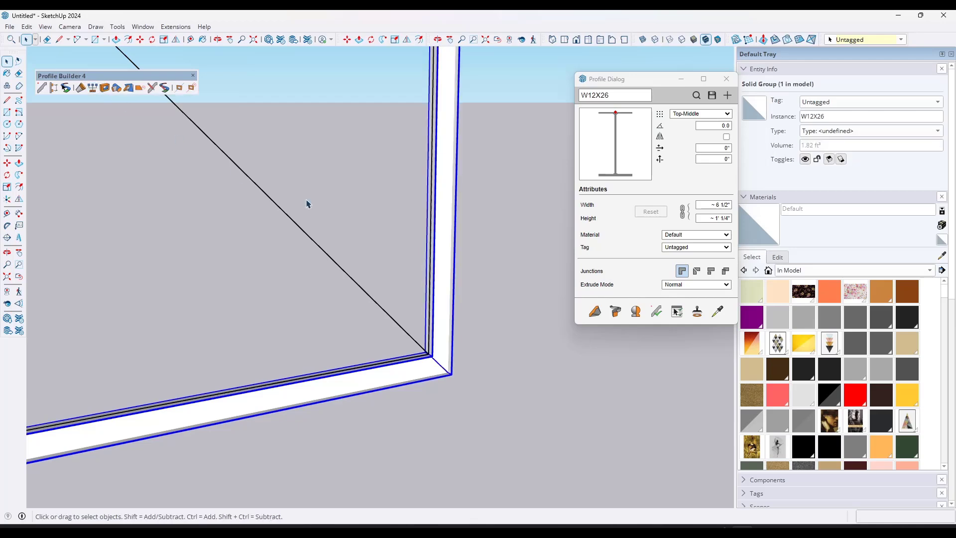
mouse_move(476, 248)
middle_mouse_down()
mouse_move(202, 226)
mouse_move(463, 235)
mouse_move(426, 212)
middle_mouse_up()
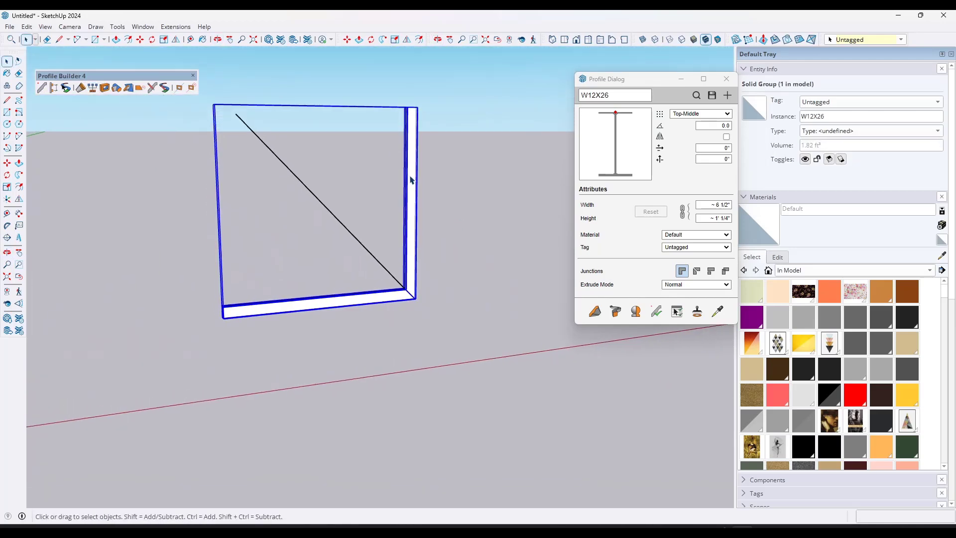
scroll(411, 180, "up", 3)
Step: Open the joined beam's path and draw two segments branching outward and up from the upright's upper part, erasing the leftover end above
double_click(412, 133)
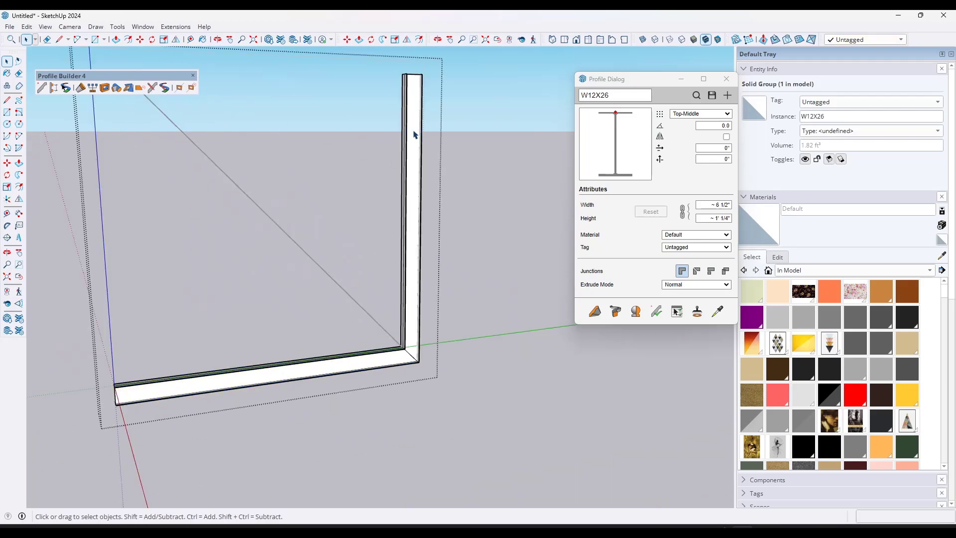
left_click(179, 88)
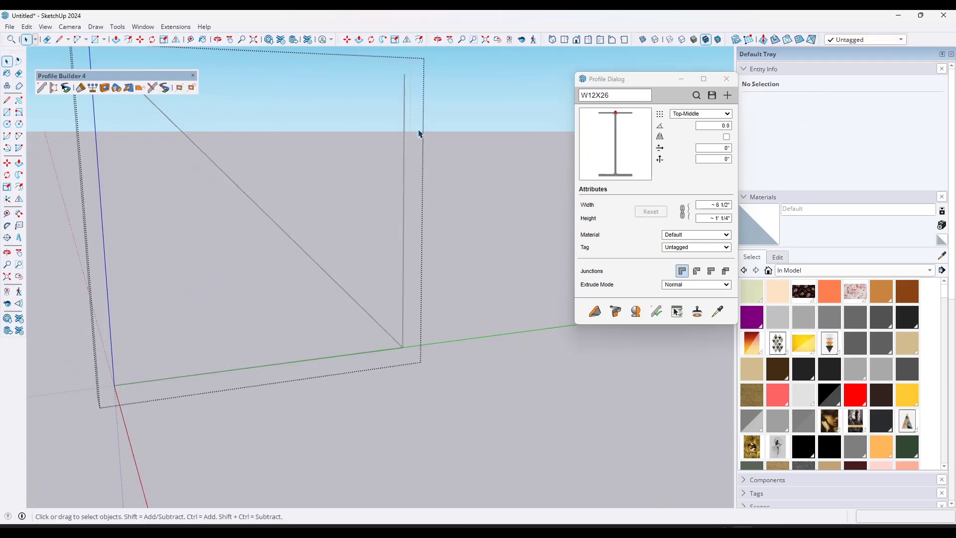
key("l")
left_click(404, 123)
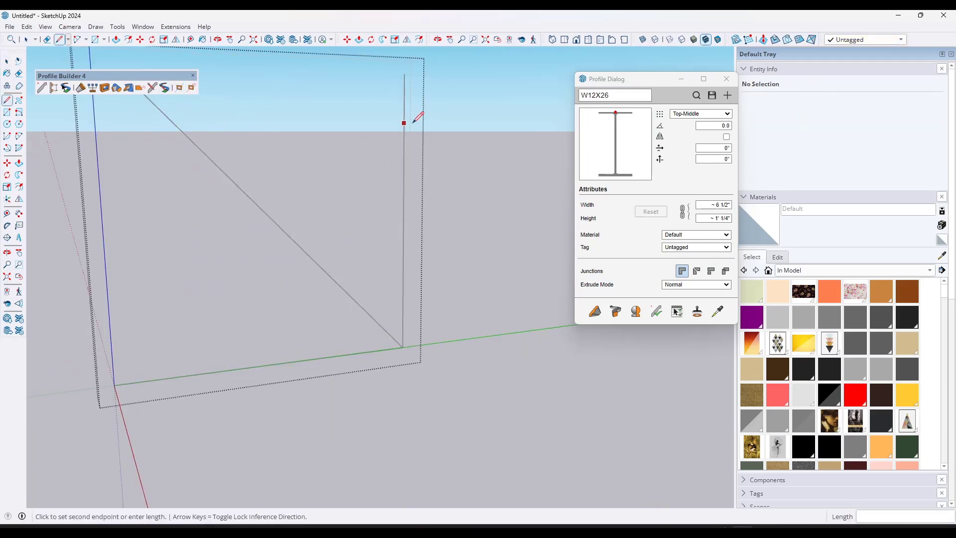
left_click(520, 119)
left_click(521, 69)
key("e")
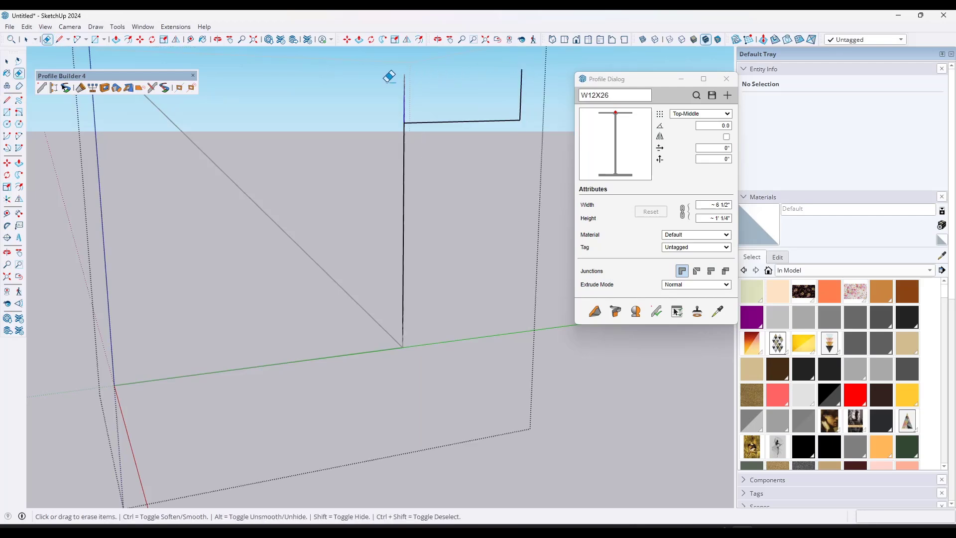
Step: Draw a short segment up from the lower path near its far end and one continuing outward, and rebuild the beam
key("l")
left_click(160, 379)
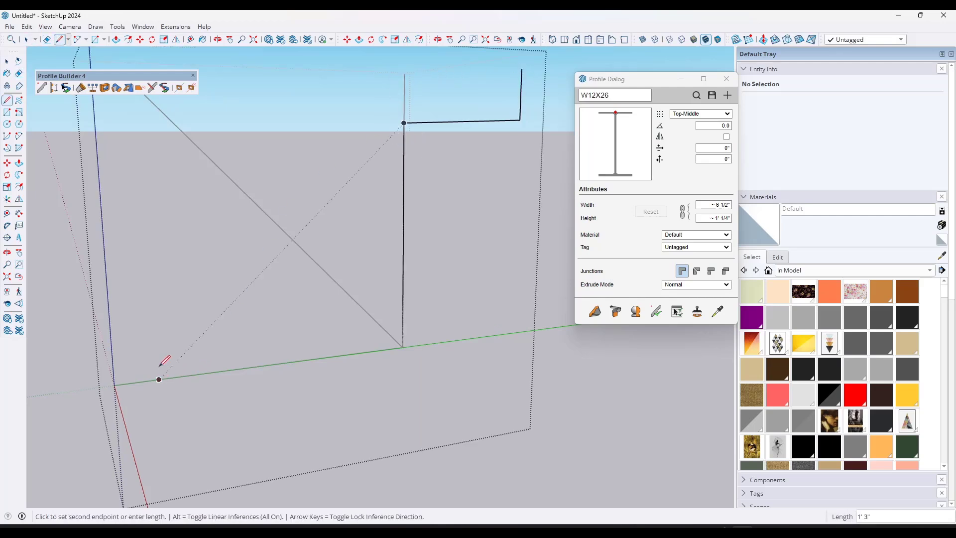
left_click(156, 338)
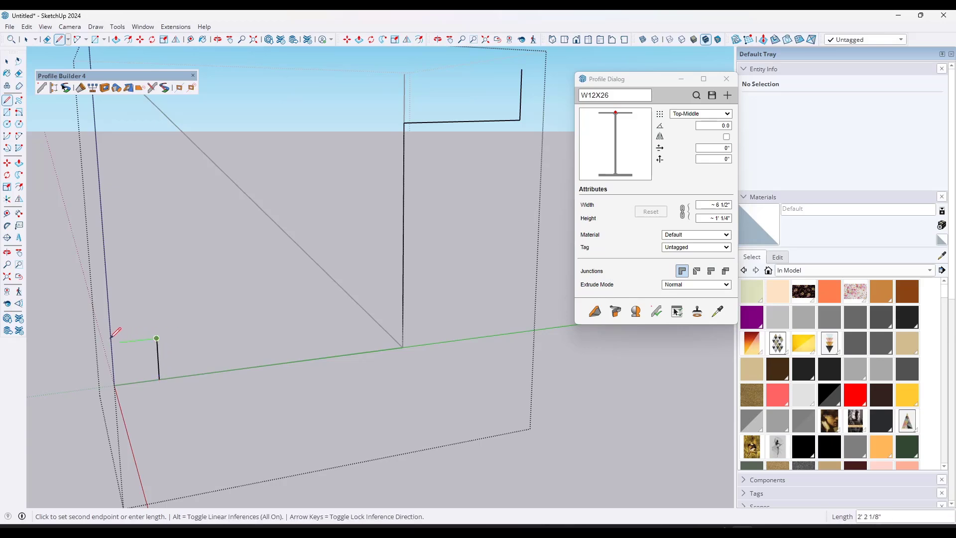
left_click(65, 348)
key("space")
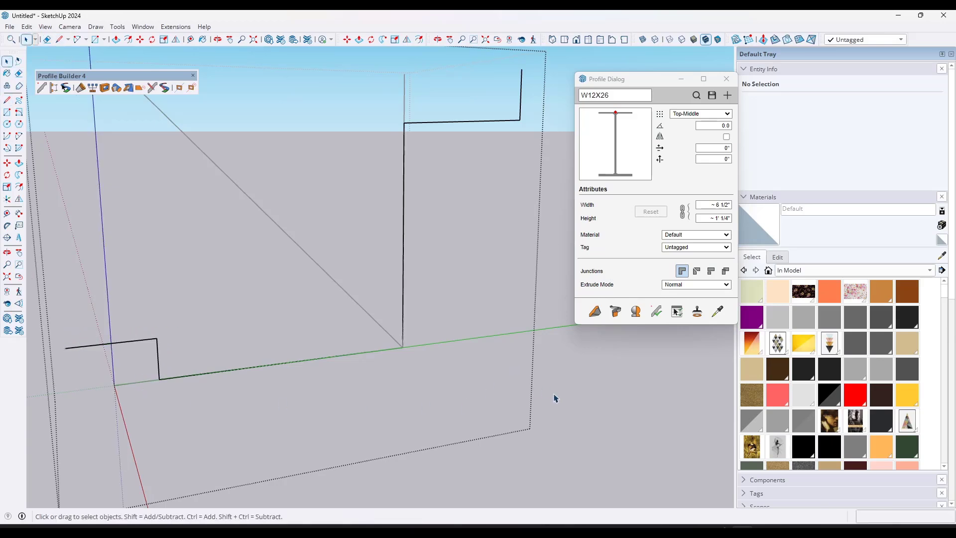
mouse_move(465, 220)
middle_mouse_down()
mouse_move(241, 243)
mouse_move(454, 218)
mouse_move(348, 249)
mouse_move(486, 245)
mouse_move(442, 207)
mouse_move(428, 151)
mouse_move(451, 157)
middle_mouse_up()
Step: Reopen the beam's path and draw replacement segments from the upright's upper corner, one along the green axis and one straight up
triple_click(452, 161)
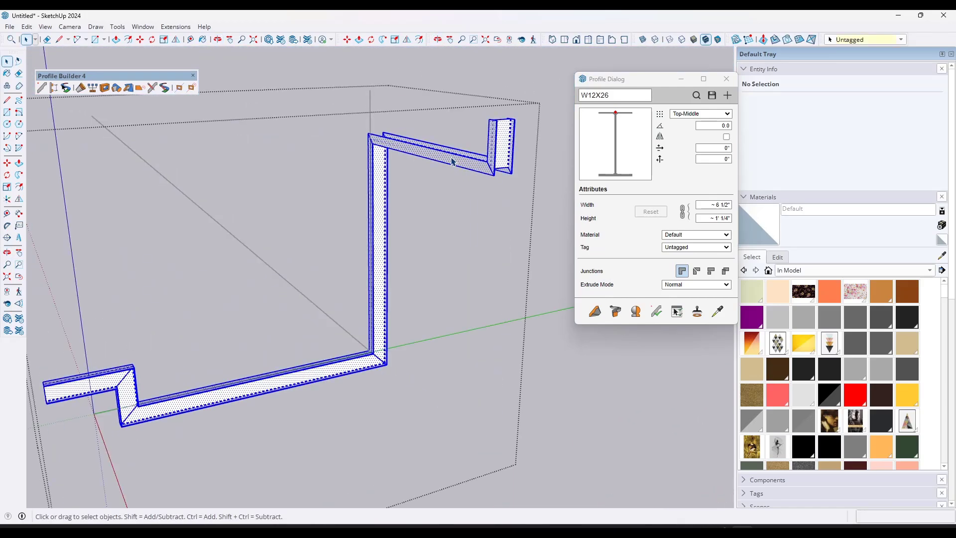
left_click(156, 89)
left_click(164, 87)
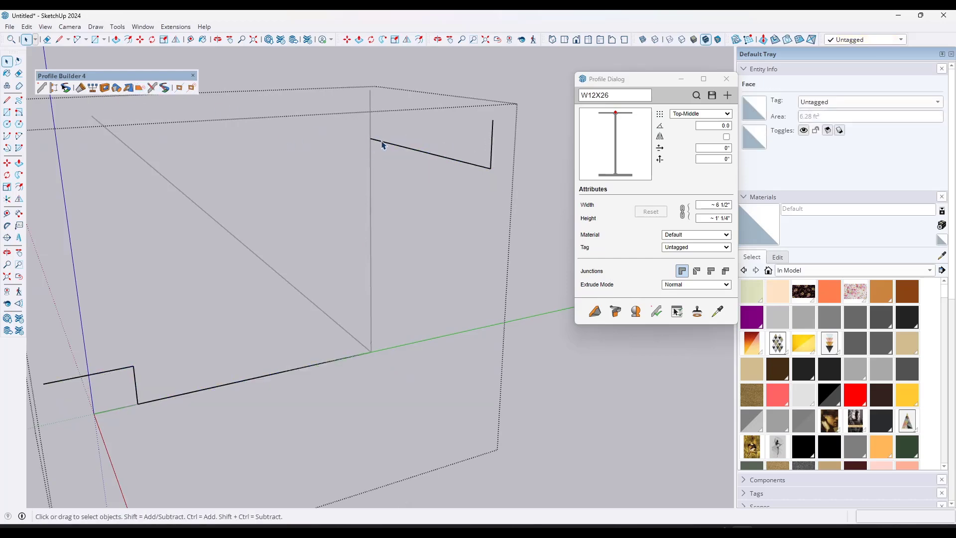
key("l")
left_click(373, 137)
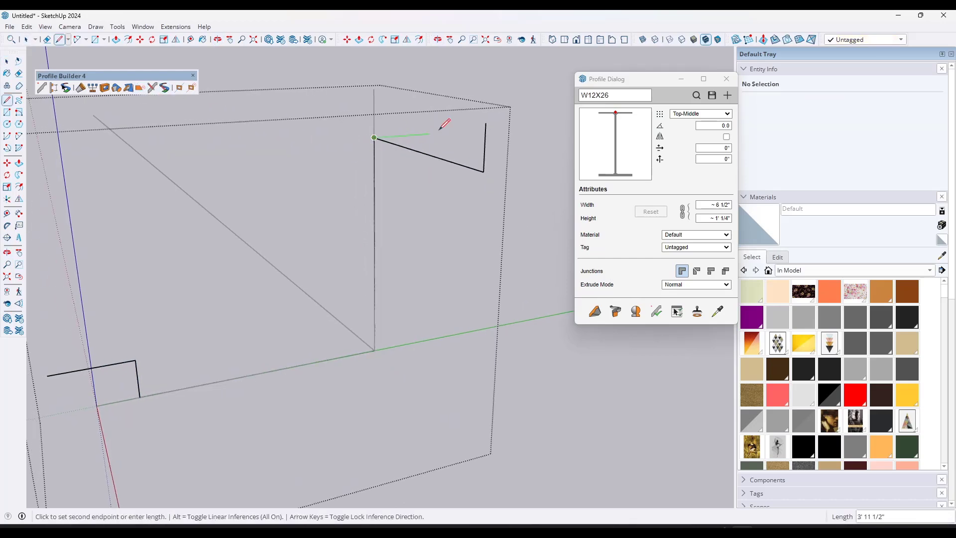
left_click(459, 131)
left_click(461, 94)
Step: Erase the two skewed segments from the upper end of the path and rebuild the beam
key("e")
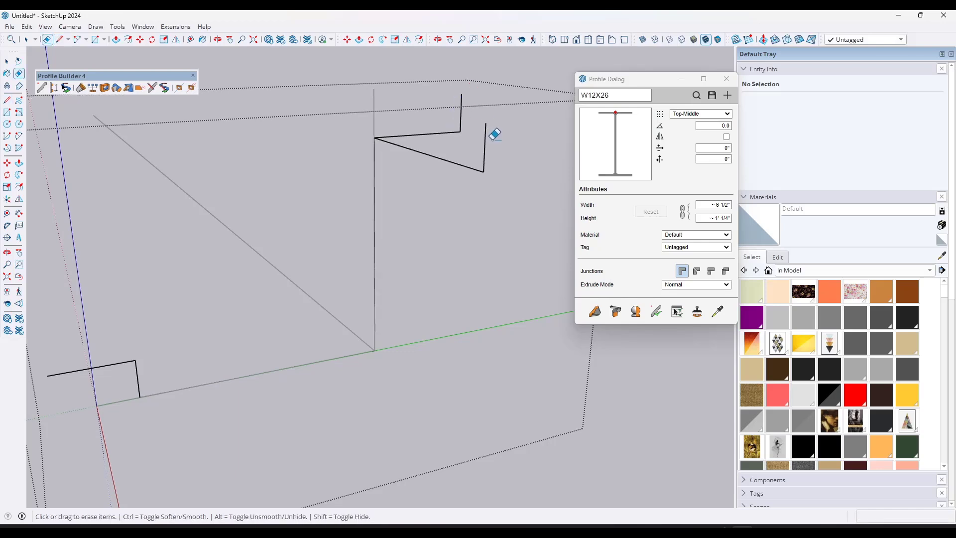
left_click_drag(488, 138, 455, 171)
key("space")
left_click(523, 223)
scroll(478, 218, "down", 1)
mouse_move(479, 221)
middle_mouse_down()
mouse_move(324, 214)
mouse_move(371, 198)
middle_mouse_up()
Step: Erase the leftover vertical edge sticking up above the upright beam
key("e")
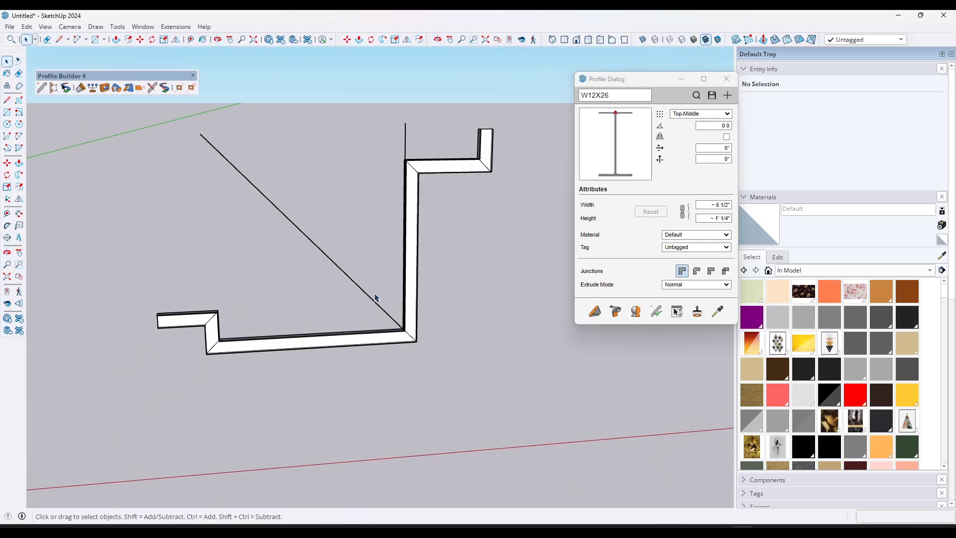
scroll(368, 279, "up", 3)
left_click(441, 75)
key("space")
middle_click_drag(453, 109, 402, 168)
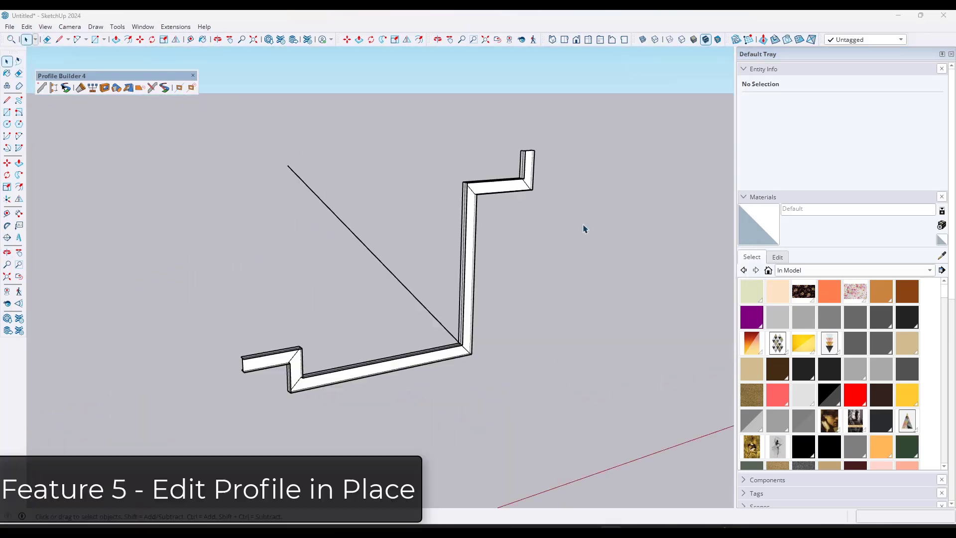
Step: Build a FloorDeck38mm profile along the diagonal edge, centered and rotated 90 degrees, and close the profile settings
middle_click_drag(582, 229, 342, 247)
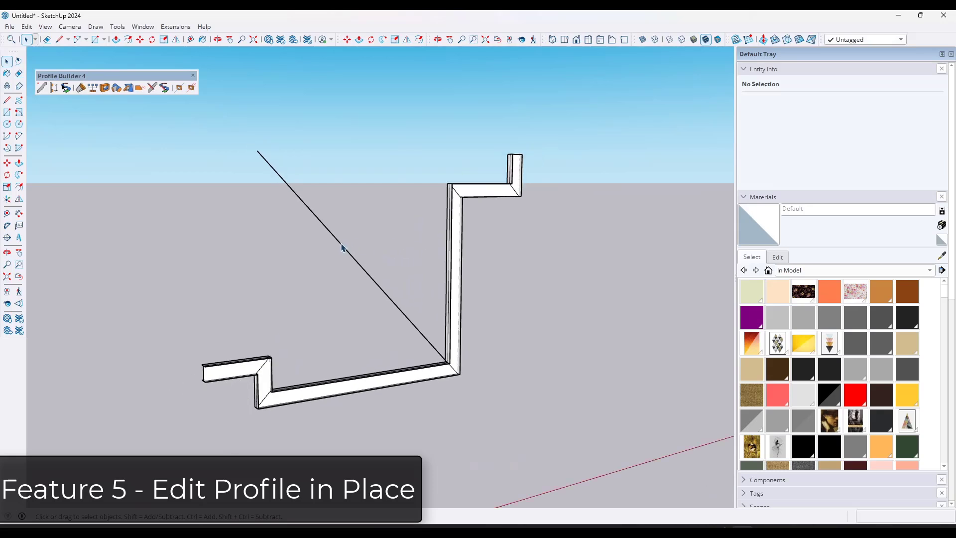
left_click(341, 247)
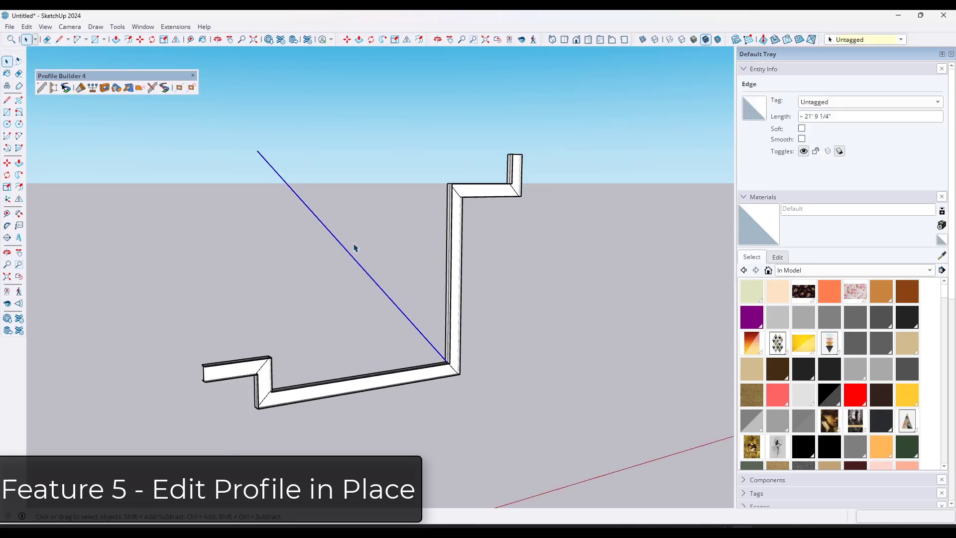
left_click(42, 88)
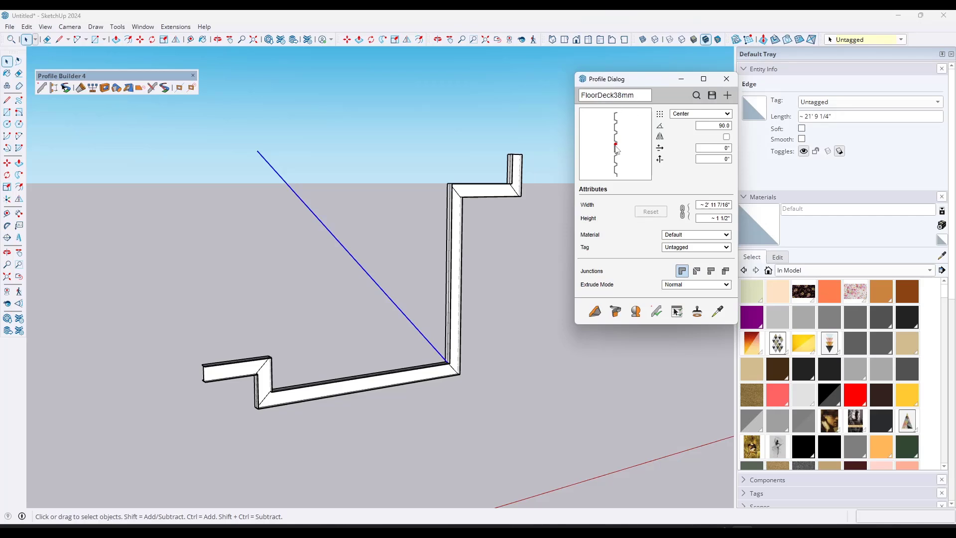
left_click(616, 311)
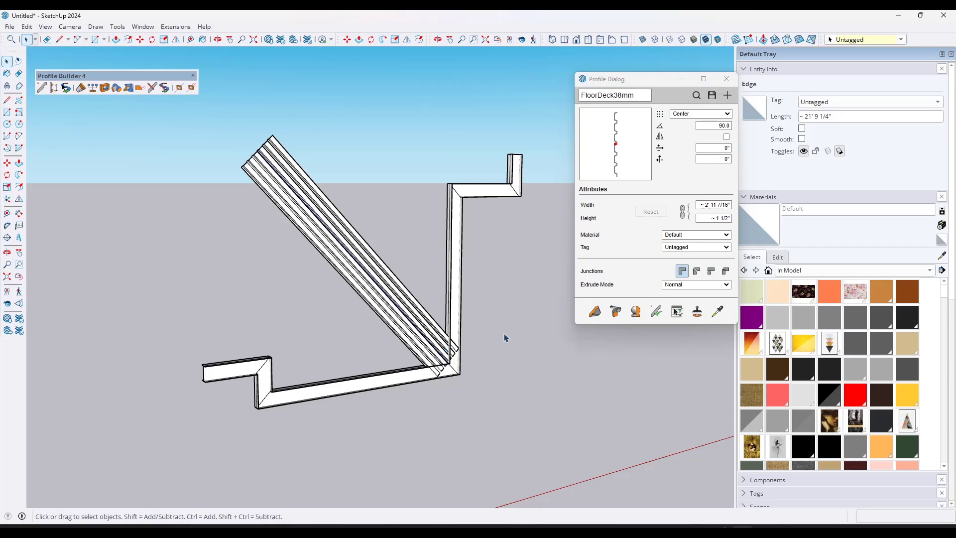
left_click(726, 79)
Step: Open the diagonal floor deck member and start editing its profile shape in place
scroll(463, 321, "up", 5)
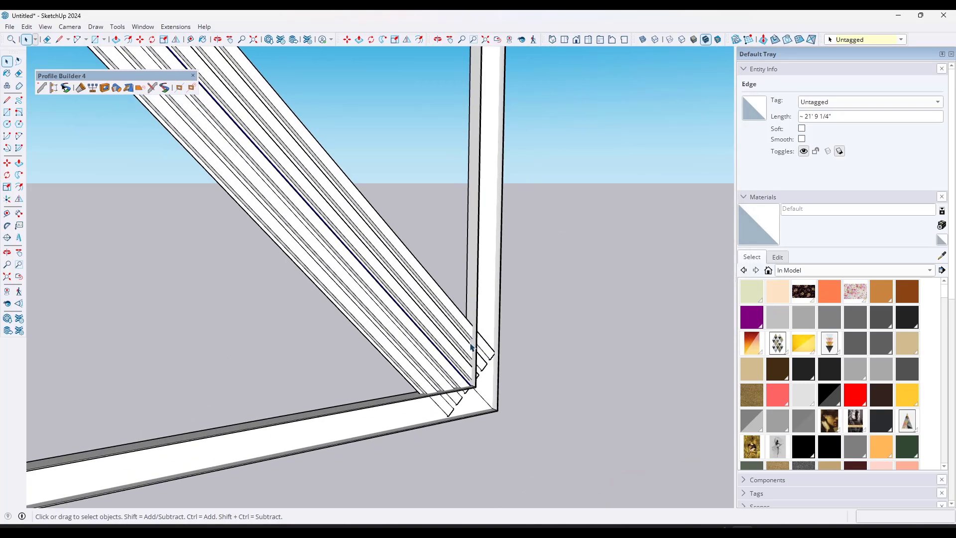
scroll(427, 284, "down", 8)
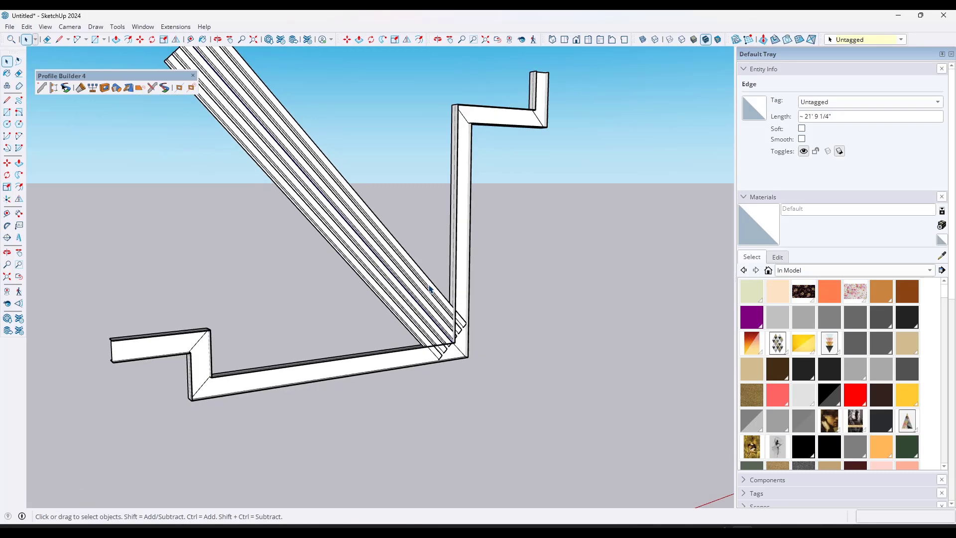
scroll(343, 204, "up", 3)
left_click(331, 202)
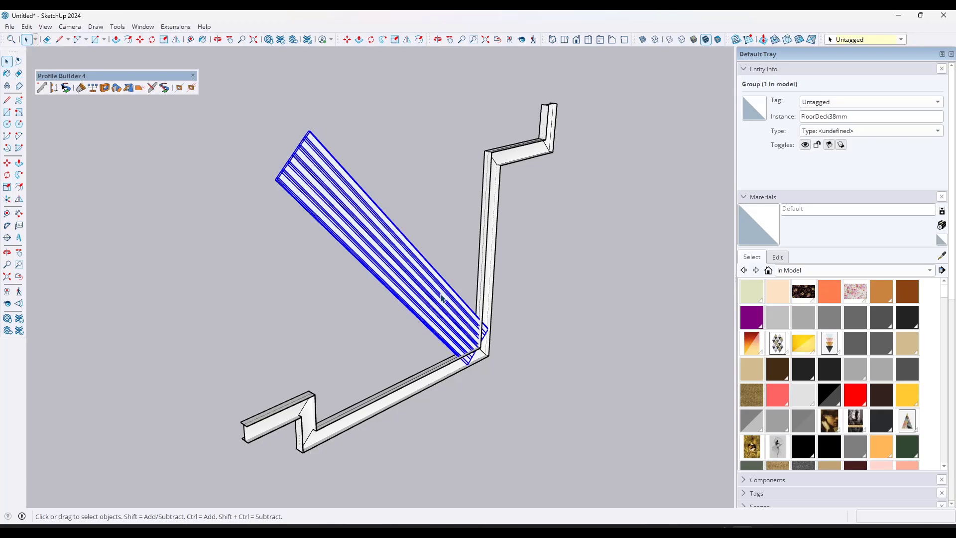
double_click(302, 174)
left_click(156, 88)
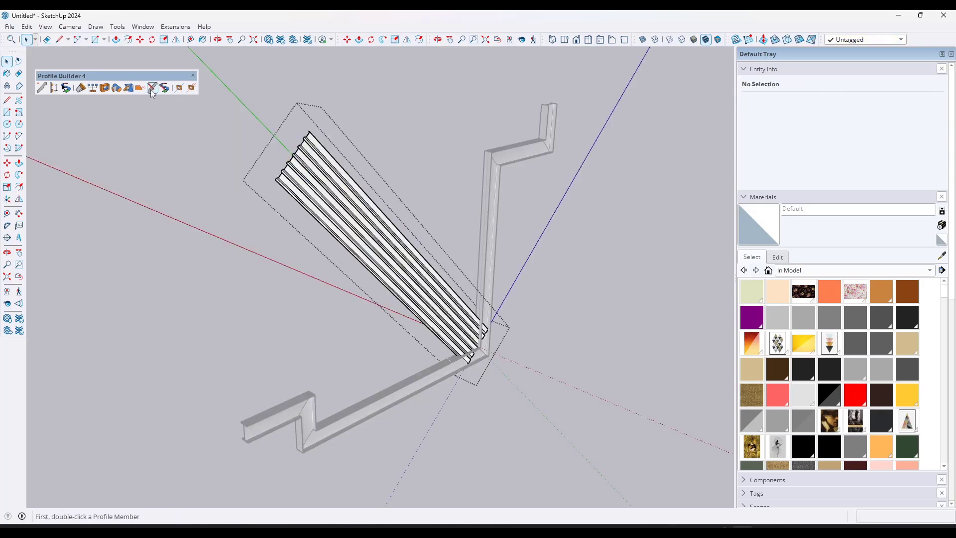
left_click(151, 89)
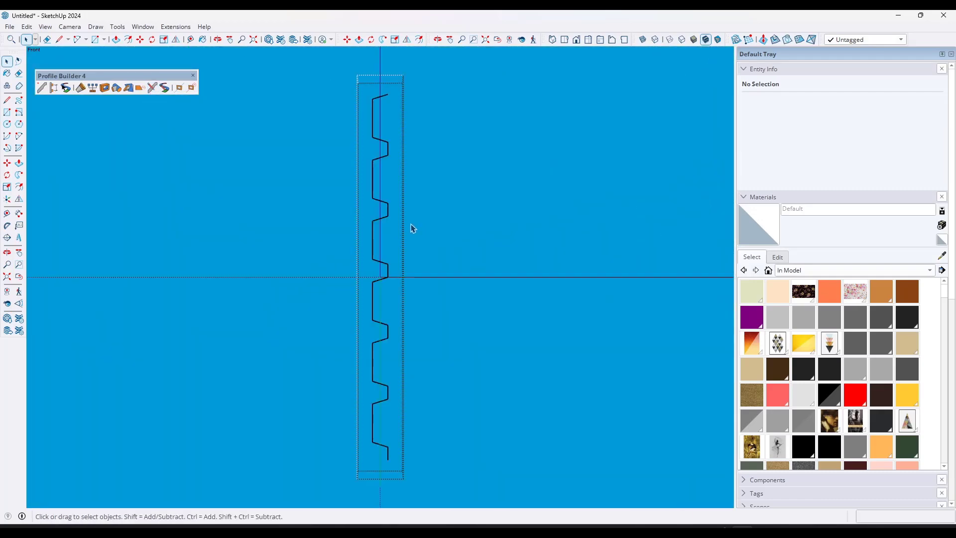
Step: Close the unedited deck profile, updating all members with the same profile name, and reopen the profile for editing
left_click(335, 67)
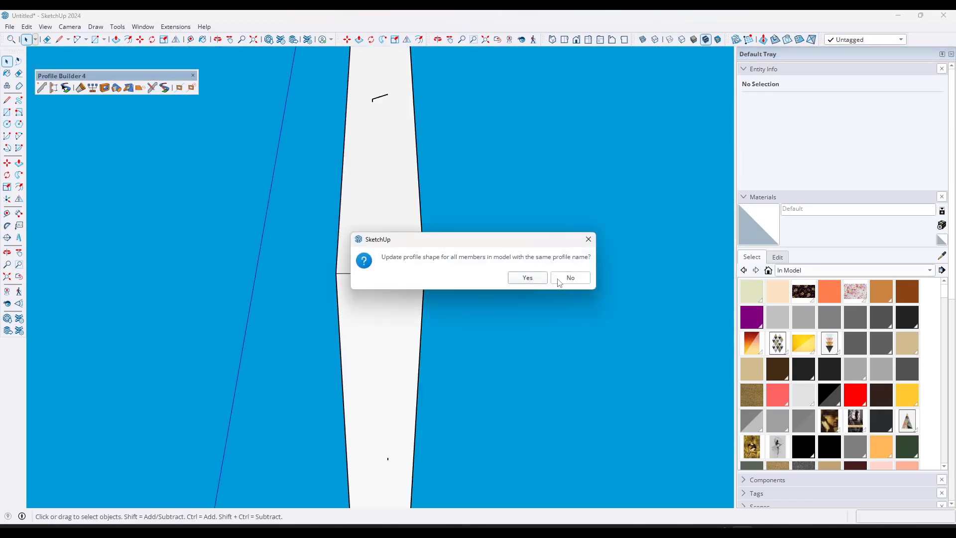
left_click(540, 279)
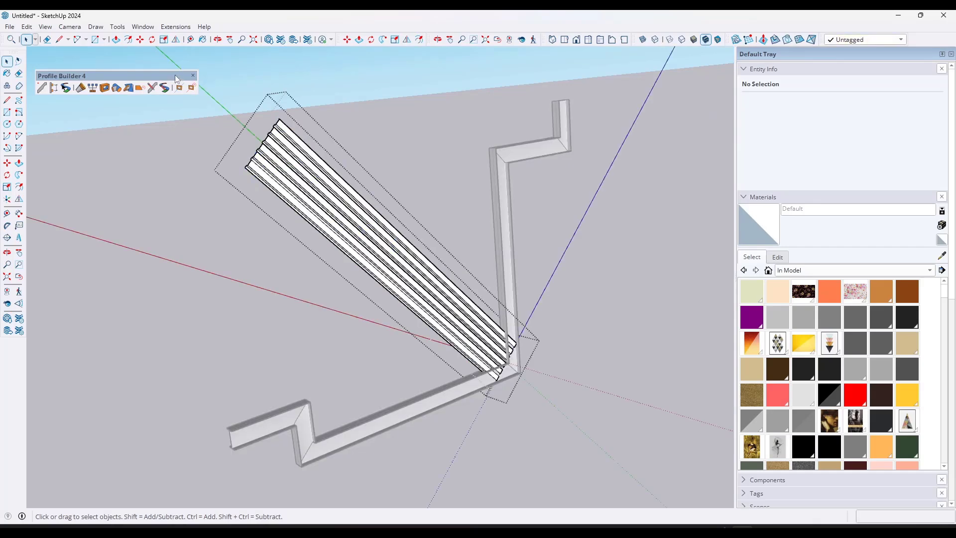
left_click(150, 88)
Step: Copy the whole deck profile upward by about 2' 11 7/16" so the copy connects to the original's upper end
scroll(406, 278, "down", 2)
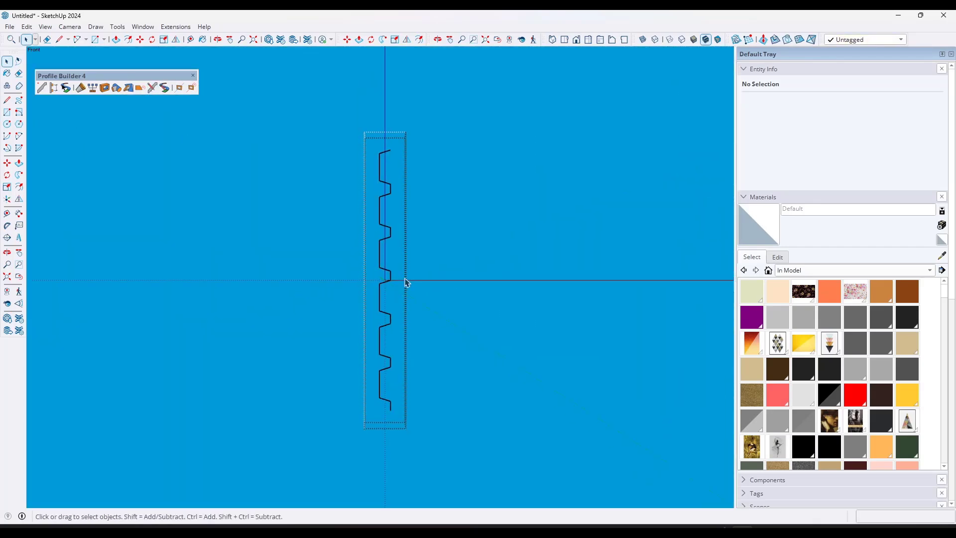
left_click_drag(319, 132, 473, 474)
scroll(399, 387, "down", 2)
key("m")
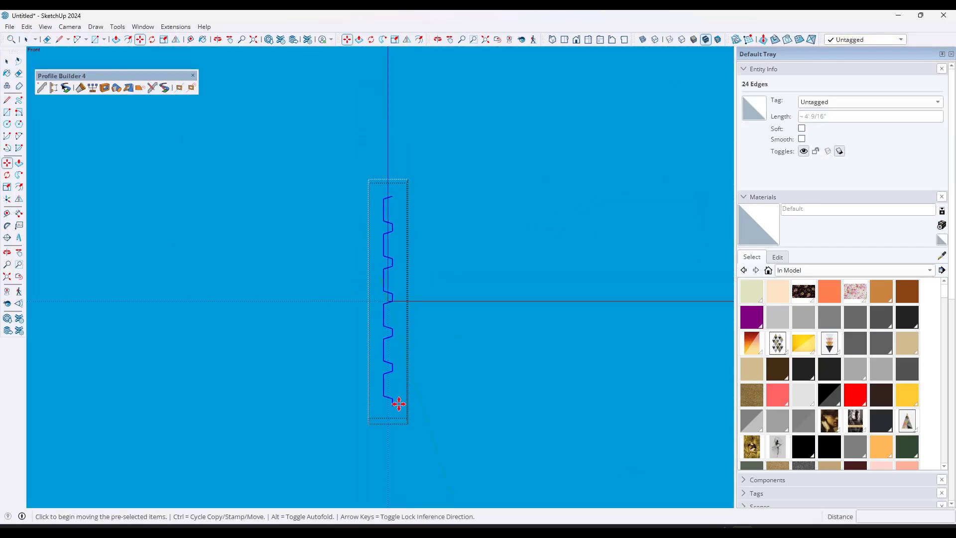
key("ctrl")
left_click(393, 408)
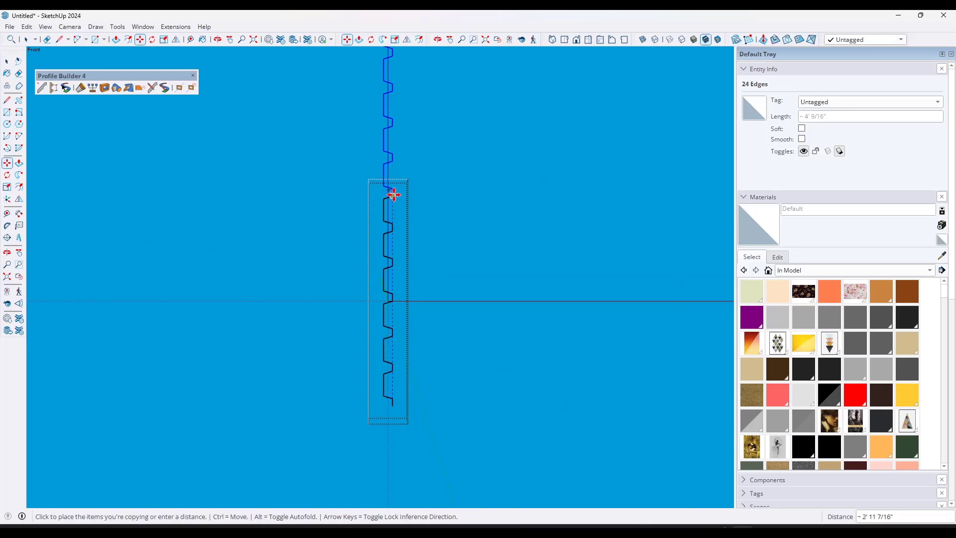
left_click(392, 195)
Step: Copy the deck profile onto the original's lower end and update the shape of all members with the same profile name
scroll(398, 204, "down", 4)
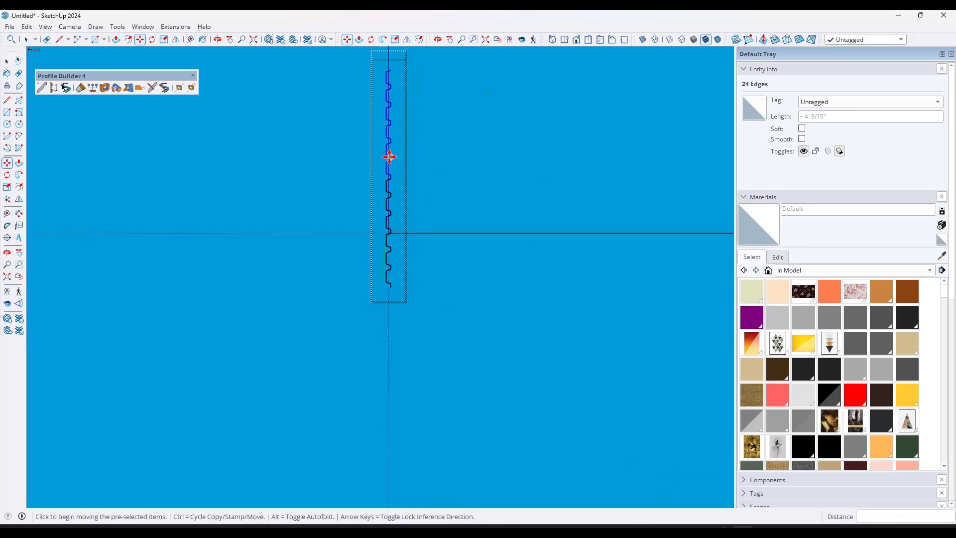
left_click(390, 72)
scroll(393, 299, "up", 1)
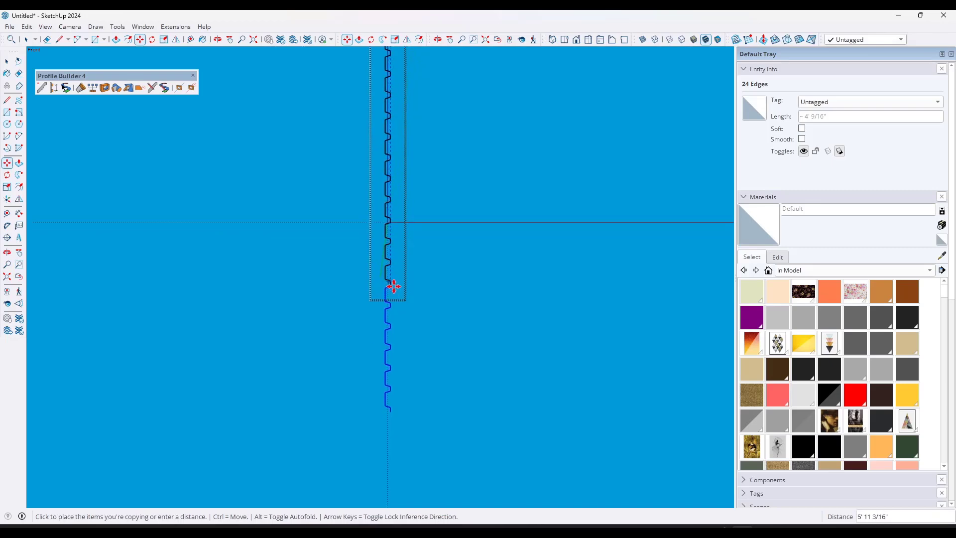
left_click(392, 287)
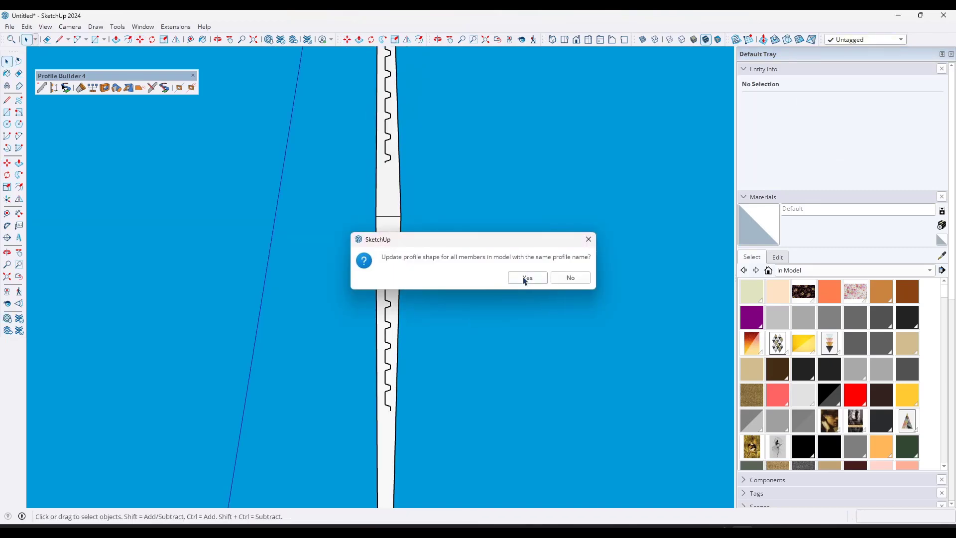
left_click(526, 278)
middle_click_drag(526, 280, 501, 255)
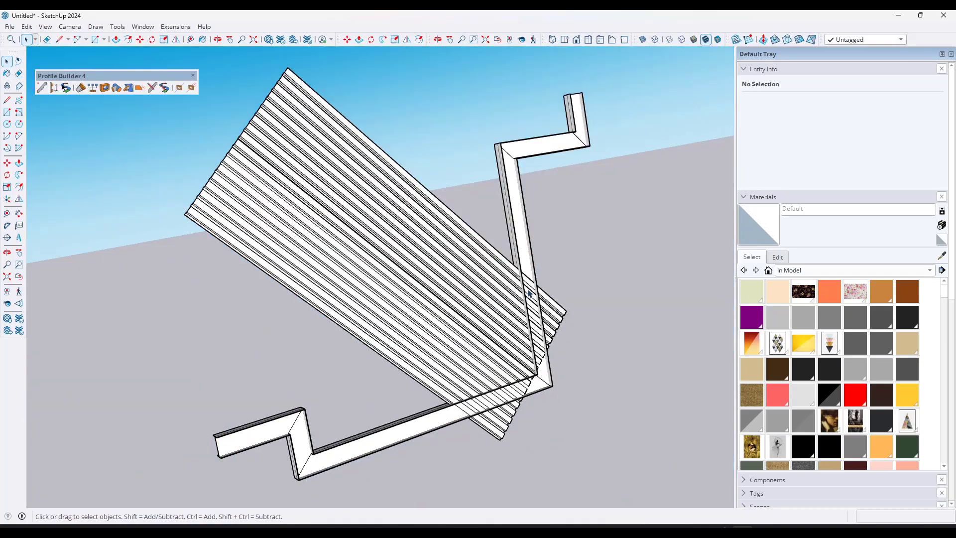
Step: Try to trim the lower end of the floor deck member to the two inner faces of the crossing beams
scroll(520, 326, "up", 2)
left_click(501, 297)
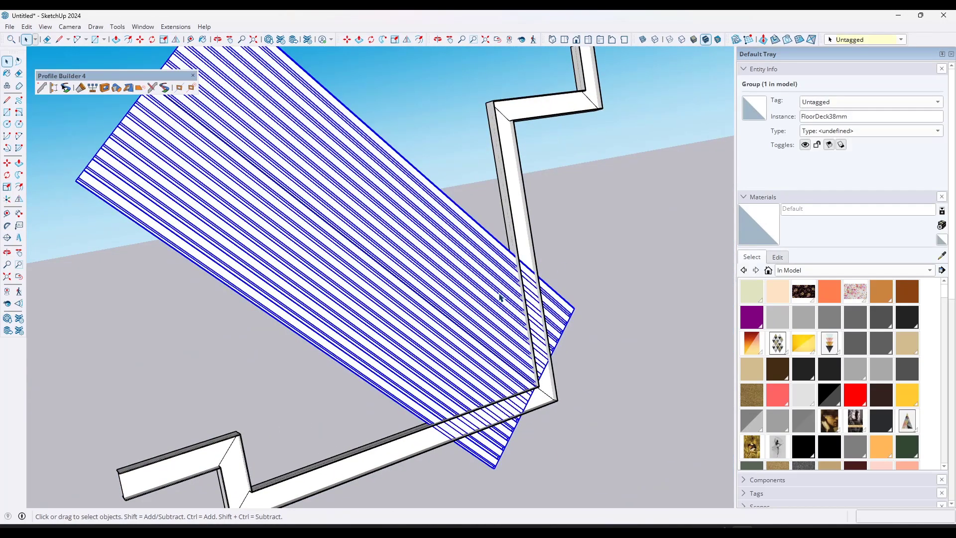
left_click(129, 90)
middle_click_drag(508, 229, 570, 227)
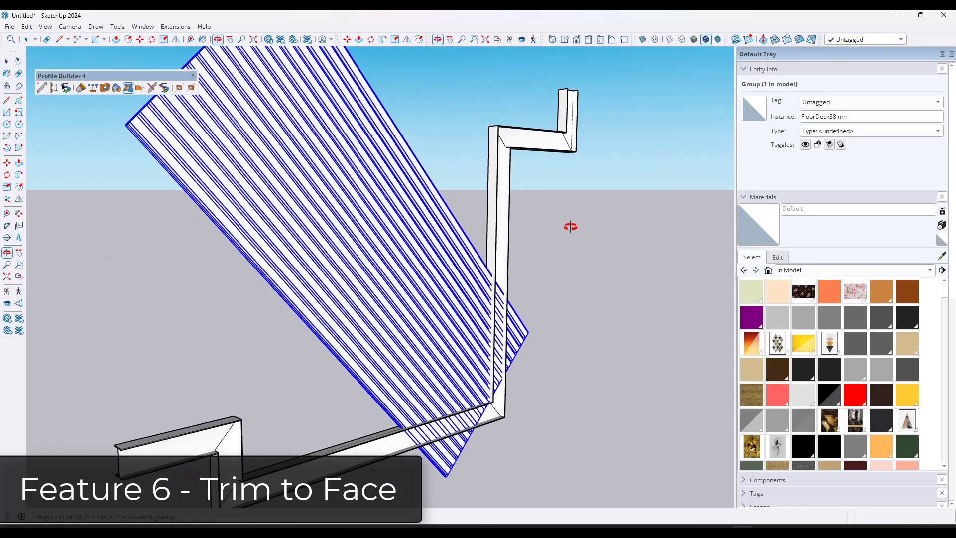
left_click(500, 244)
scroll(495, 410, "up", 5)
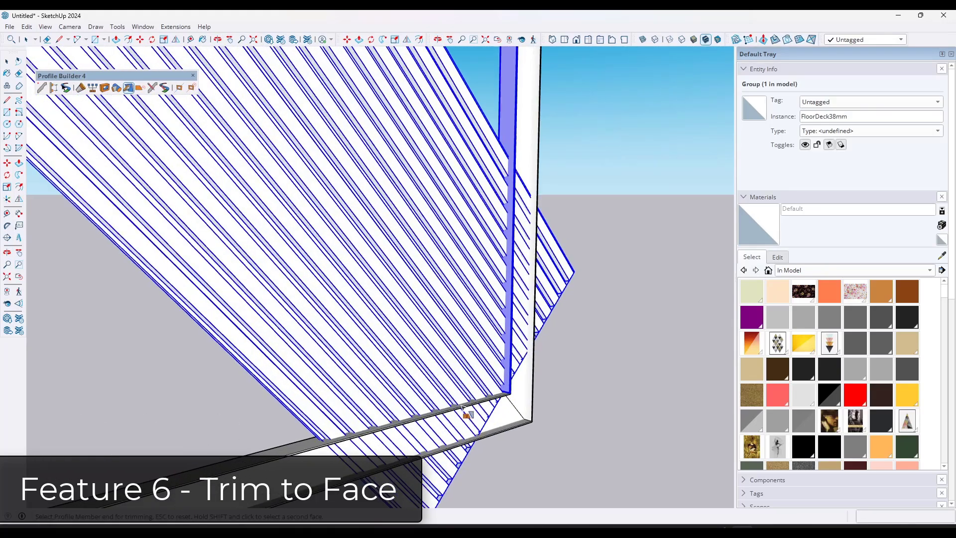
scroll(463, 411, "up", 3)
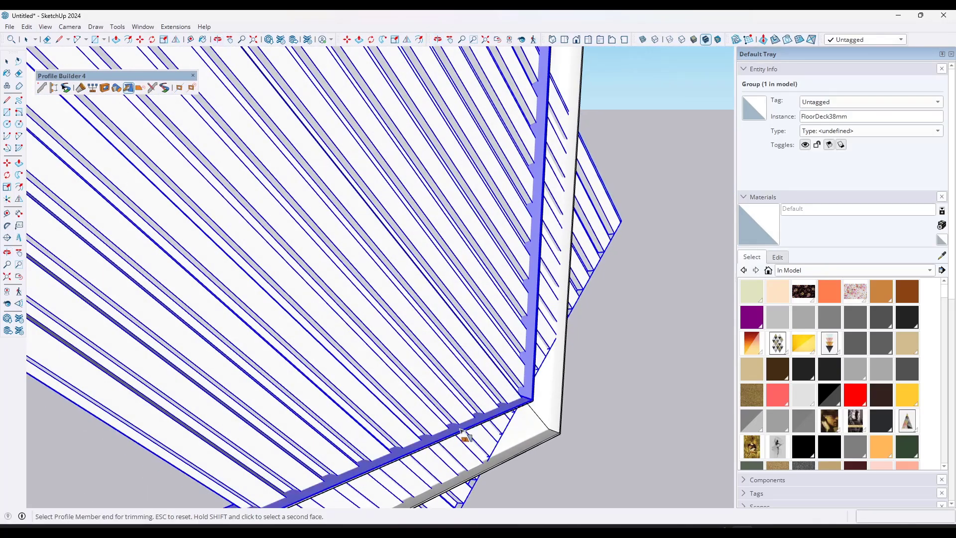
scroll(463, 436, "down", 8)
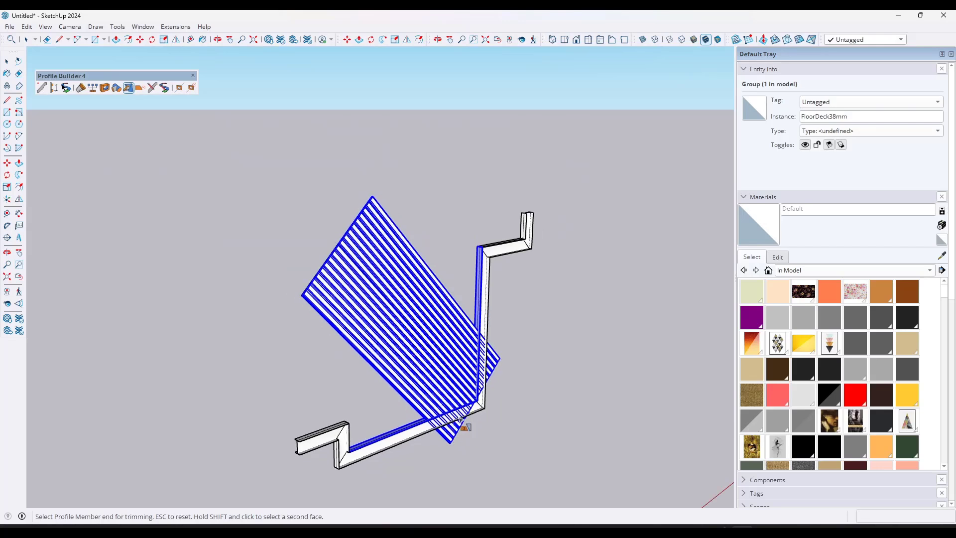
left_click(492, 375)
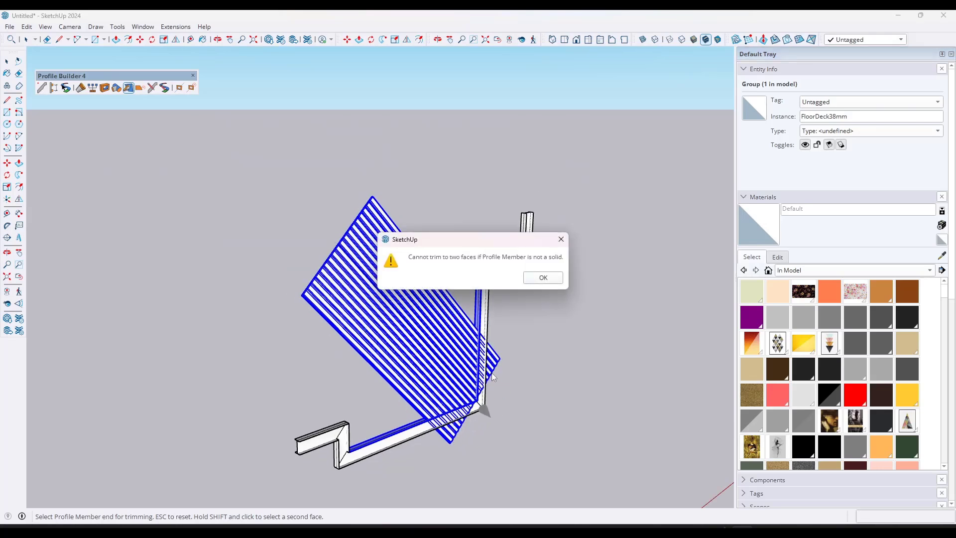
left_click(534, 277)
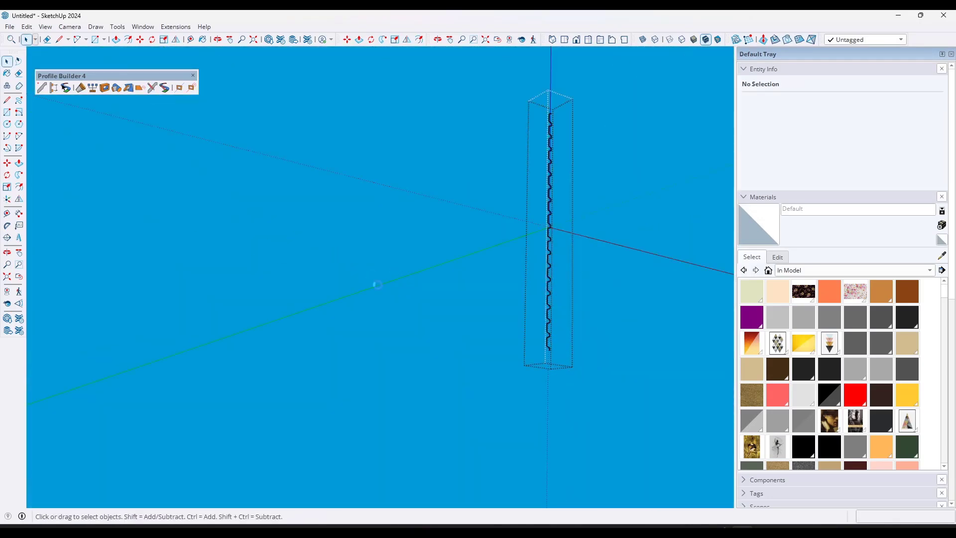
Step: Offset the edges of the floor deck profile by about 1/4" to give it thickness
left_click(386, 441)
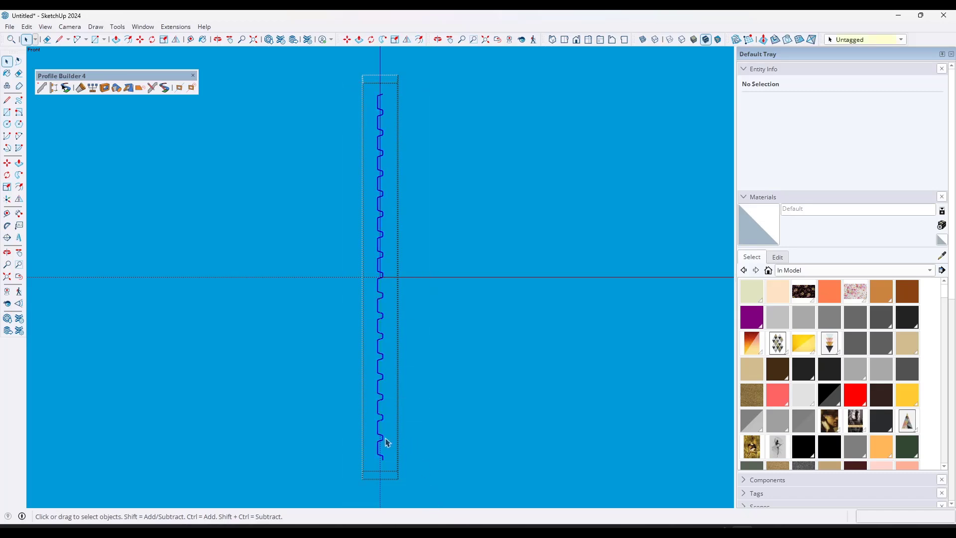
scroll(387, 441, "up", 3)
key("f")
left_click(376, 448)
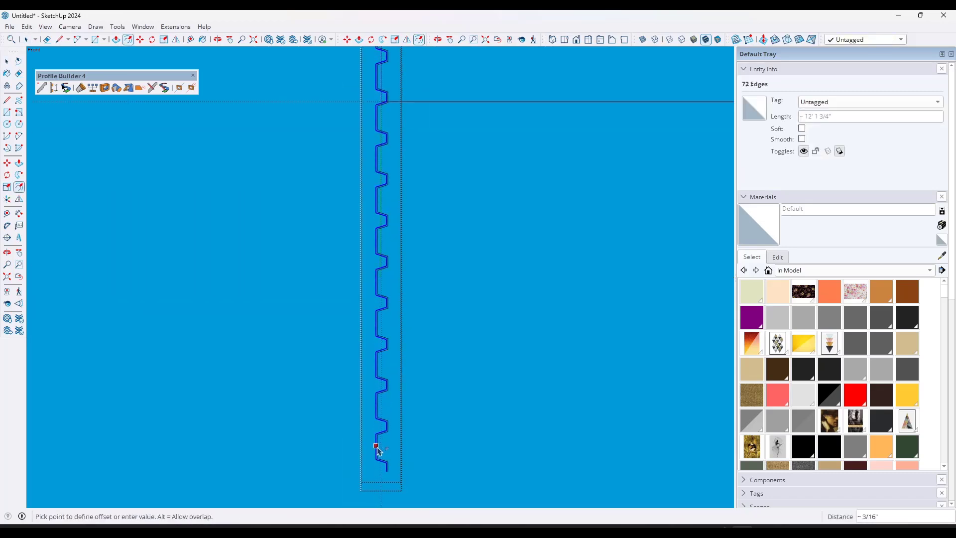
left_click(389, 463)
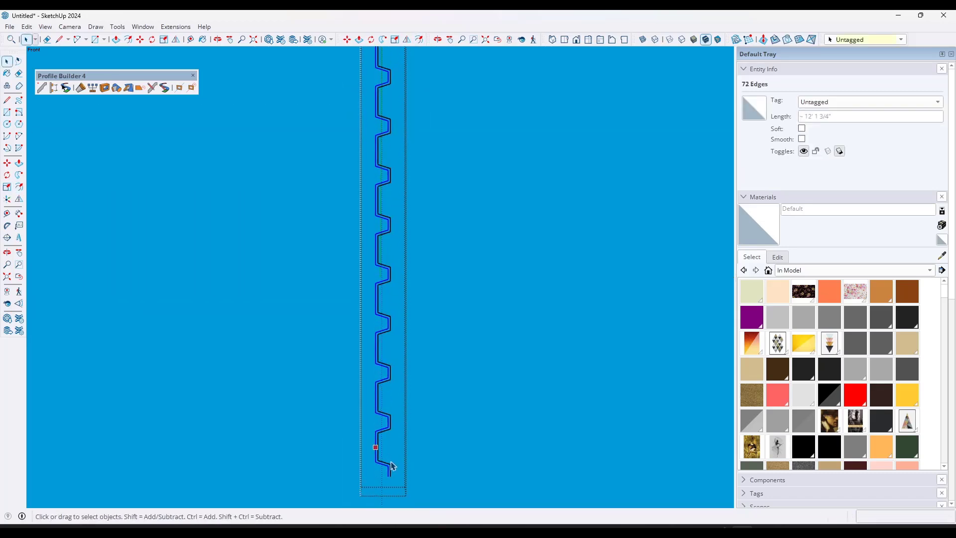
Step: Close the lower end of the offset deck profile with a line about 1/4" long
key("l")
scroll(389, 465, "up", 5)
left_click(383, 467)
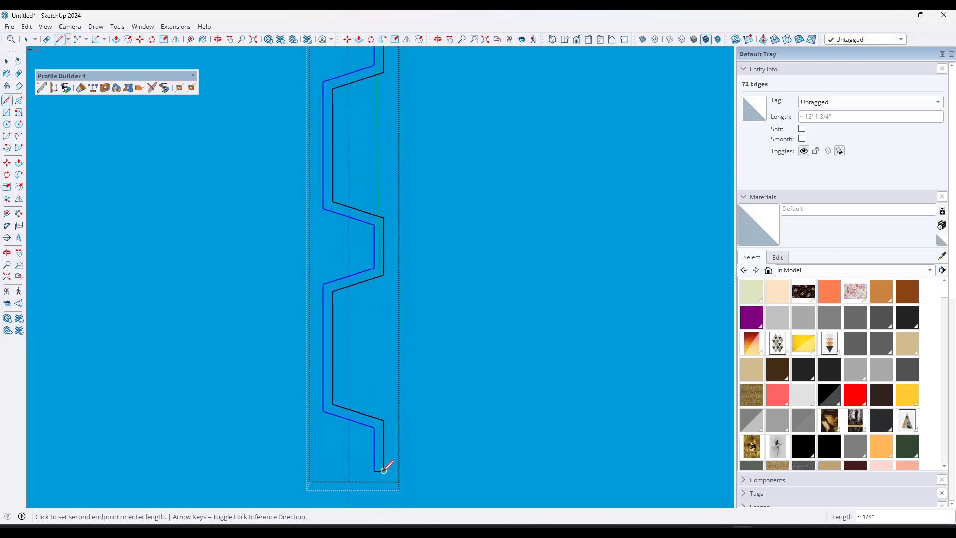
key("space")
Step: Close the upper end of the offset deck profile with a line between the two outline ends to form a face
scroll(379, 468, "down", 5)
scroll(378, 174, "up", 5)
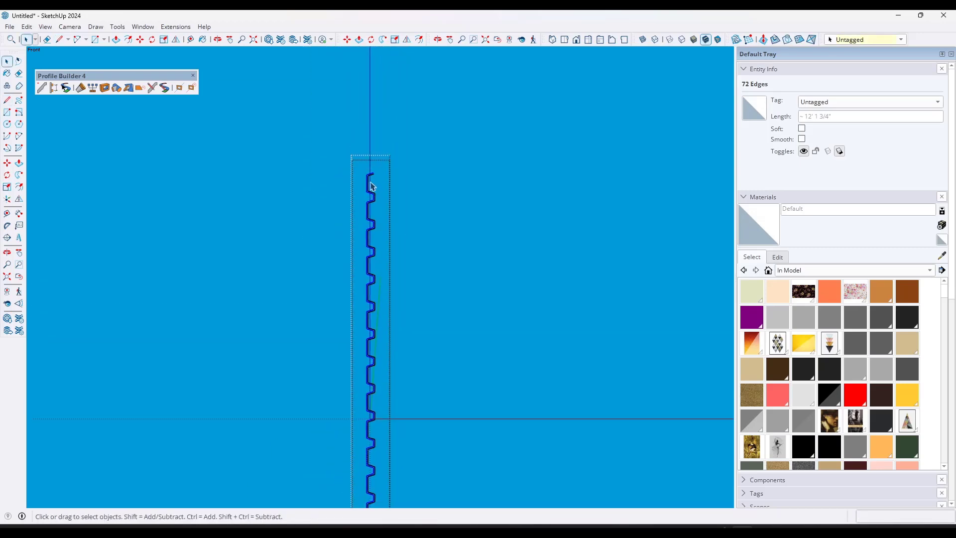
key("l")
left_click(376, 167)
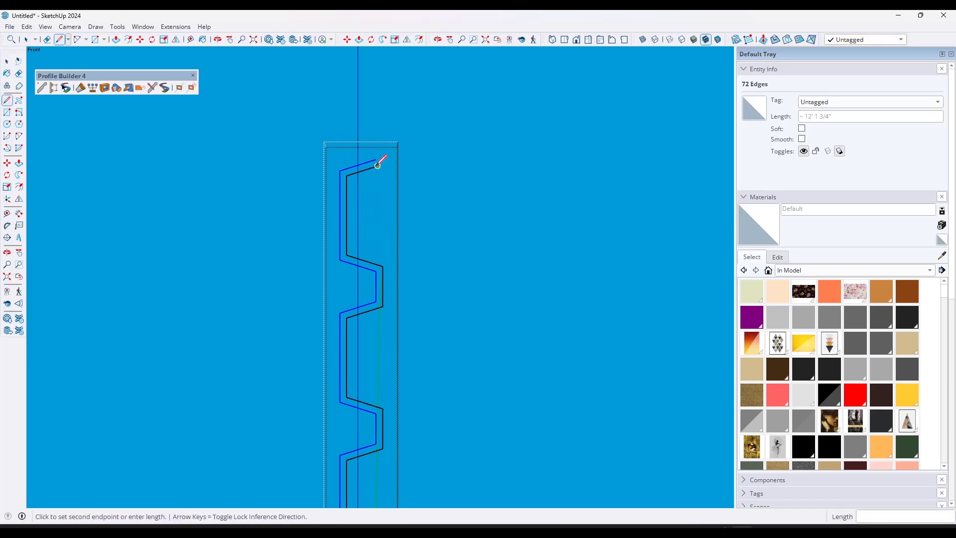
left_click(377, 160)
key("space")
scroll(381, 163, "up", 3)
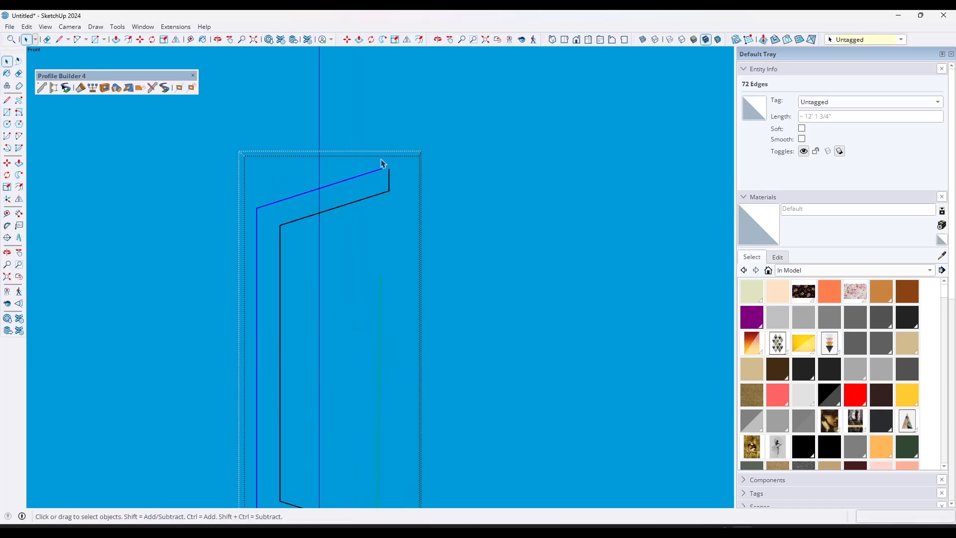
key("l")
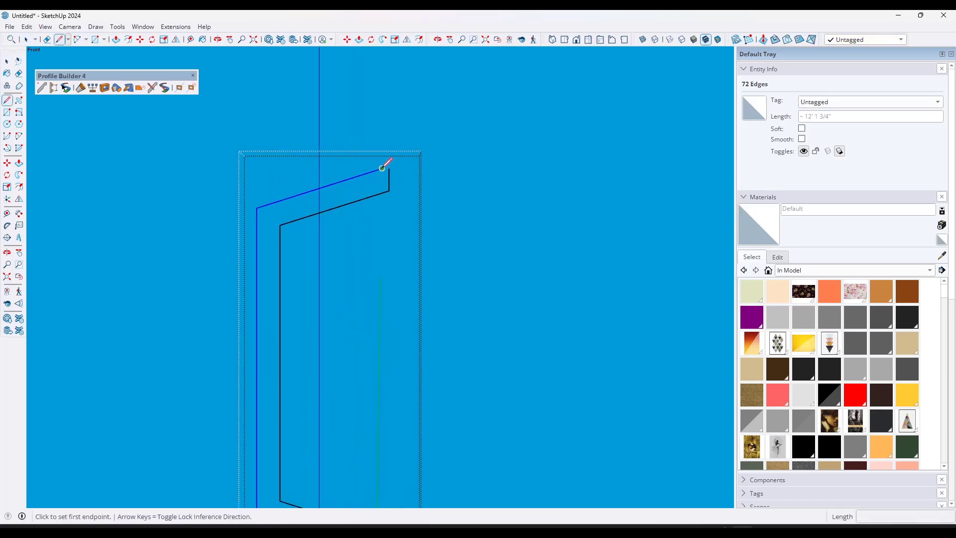
left_click(383, 169)
left_click(389, 191)
key("space")
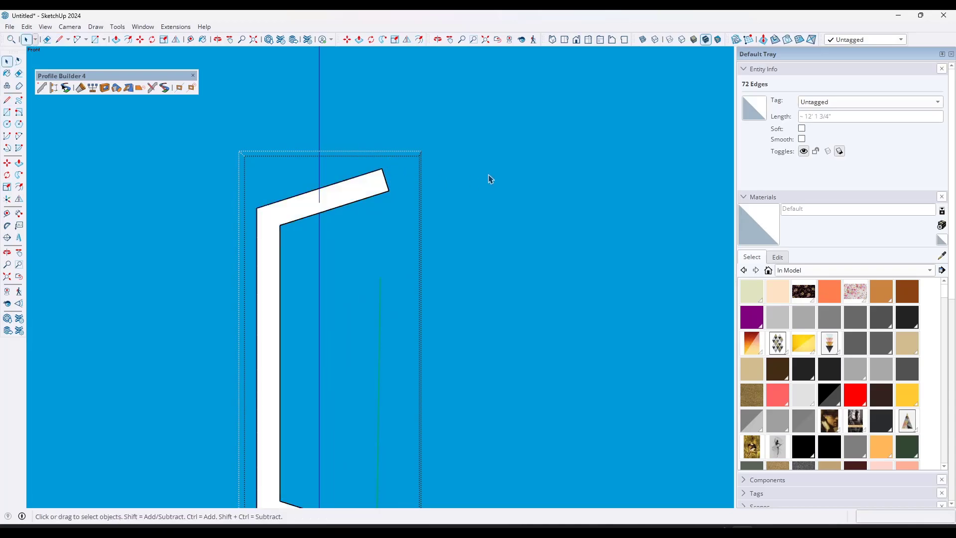
Step: Finish editing the deck profile and apply the closed, thickened shape to the floor deck member
left_click(483, 215)
scroll(528, 282, "down", 4)
middle_click_drag(528, 281, 462, 272)
left_click(289, 211)
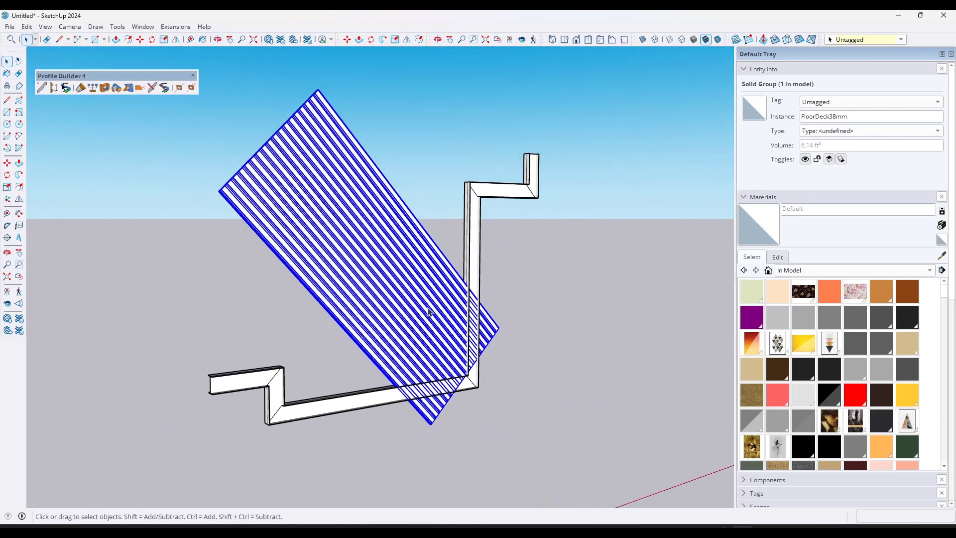
Step: Trim the lower end of the solid floor deck member to the inner faces of both beam segments
left_click(151, 87)
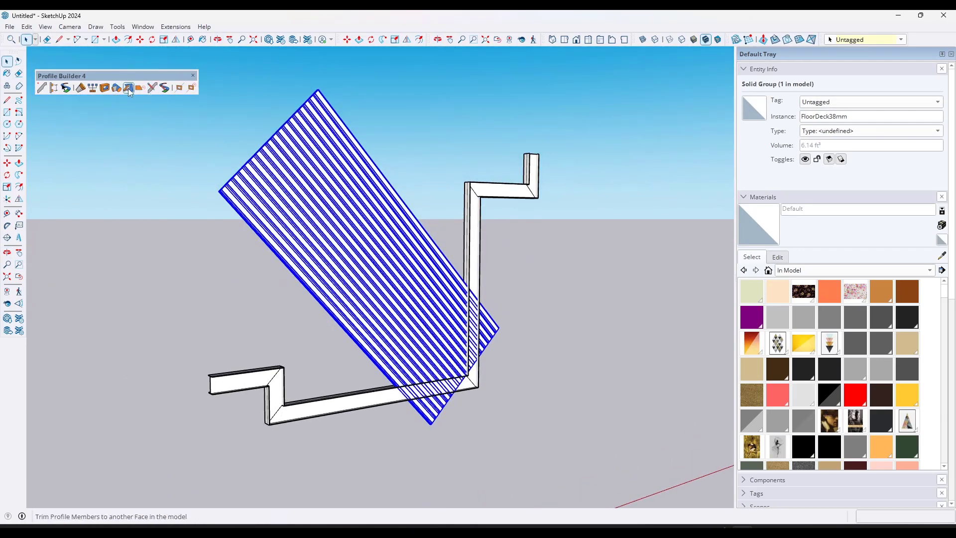
left_click(128, 88)
scroll(462, 230, "up", 3)
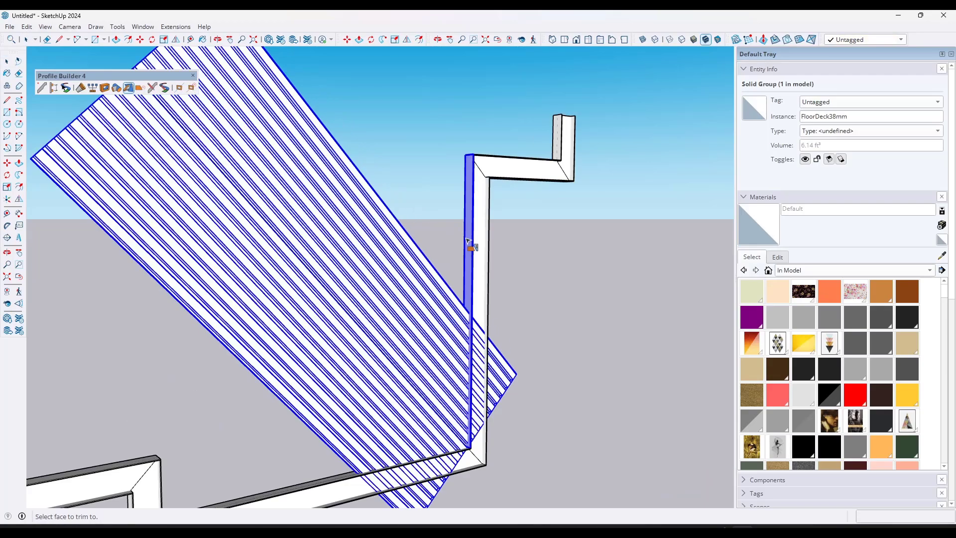
left_click(472, 244)
scroll(450, 413, "up", 2)
scroll(454, 418, "up", 2)
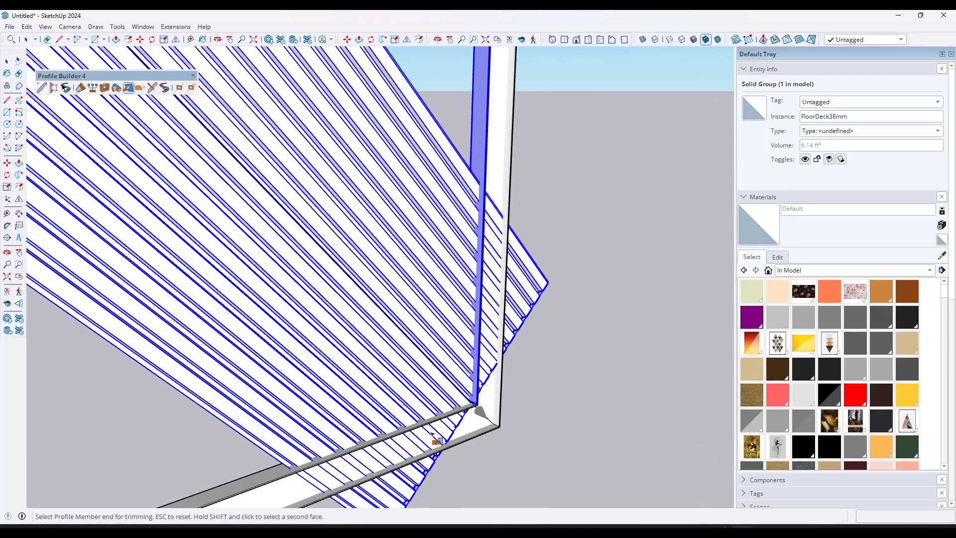
scroll(427, 427, "down", 3)
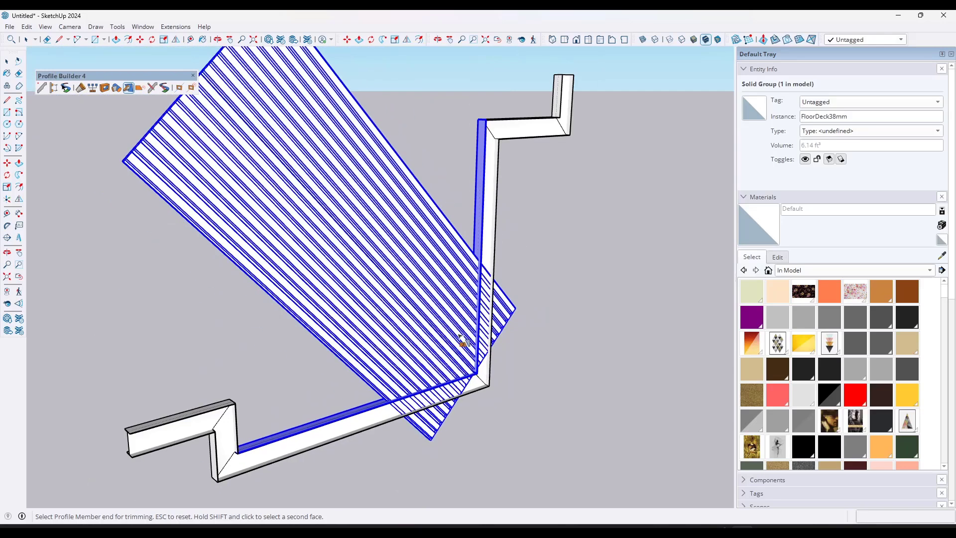
scroll(194, 159, "down", 1)
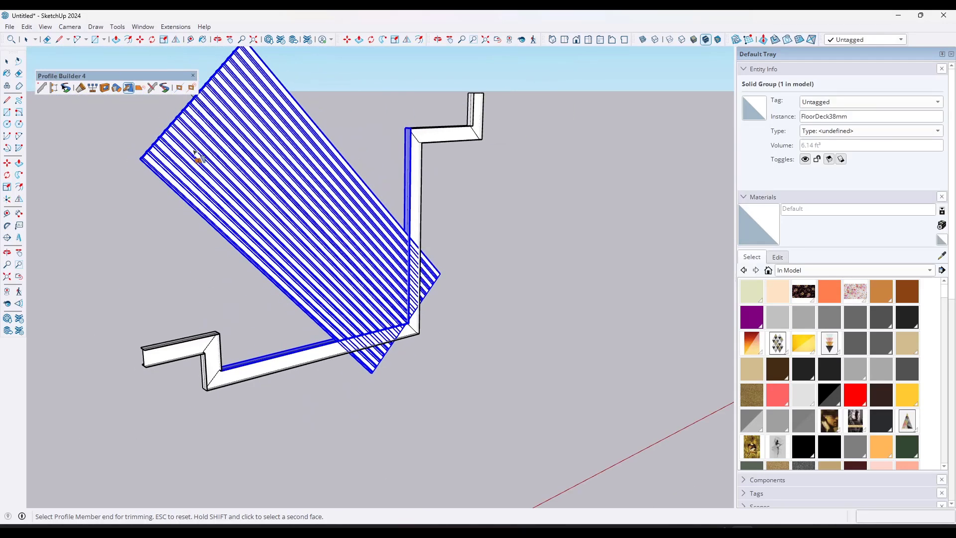
left_click(412, 324)
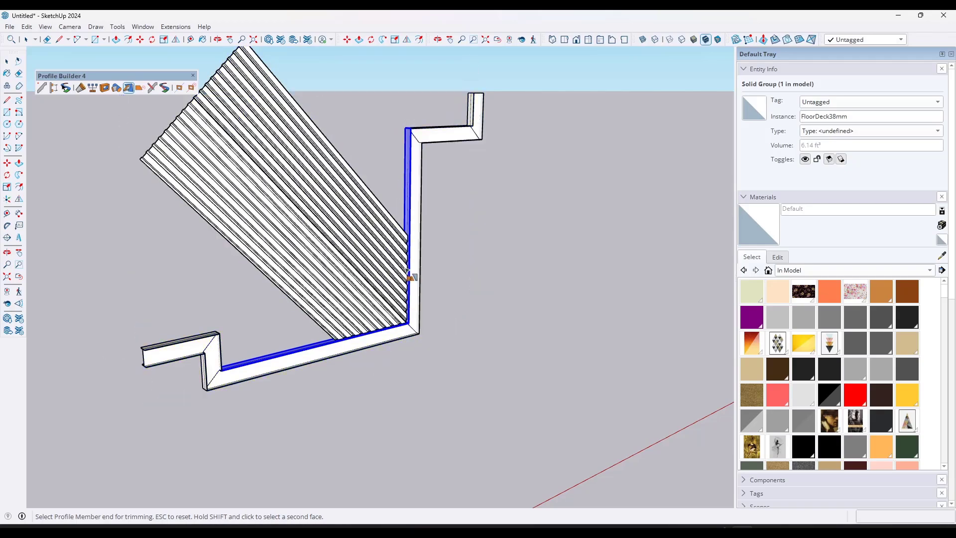
Step: Reapply the trim of the deck's lower end to the same two beam faces and leave the trim tool
middle_click_drag(469, 258, 323, 309)
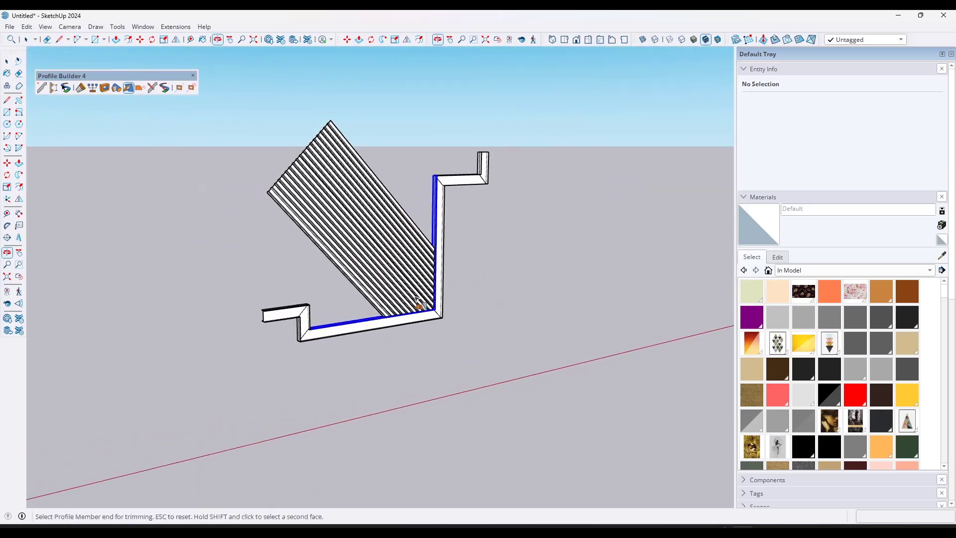
scroll(436, 185, "up", 1)
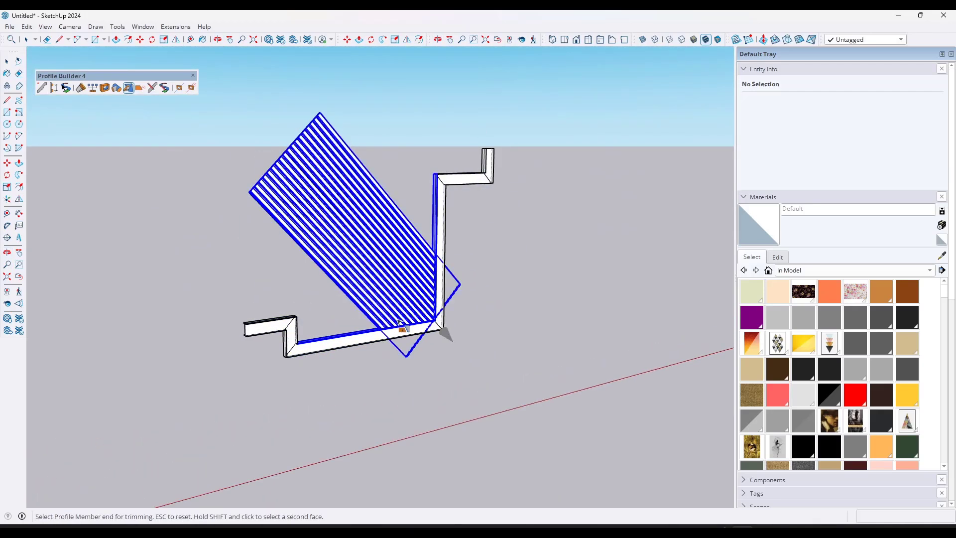
left_click(407, 330)
key("space")
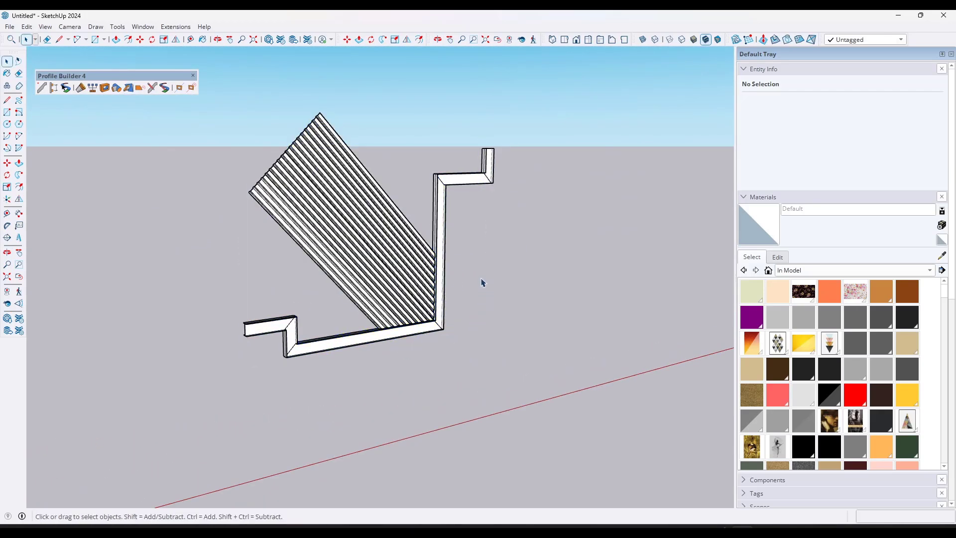
scroll(448, 209, "up", 1)
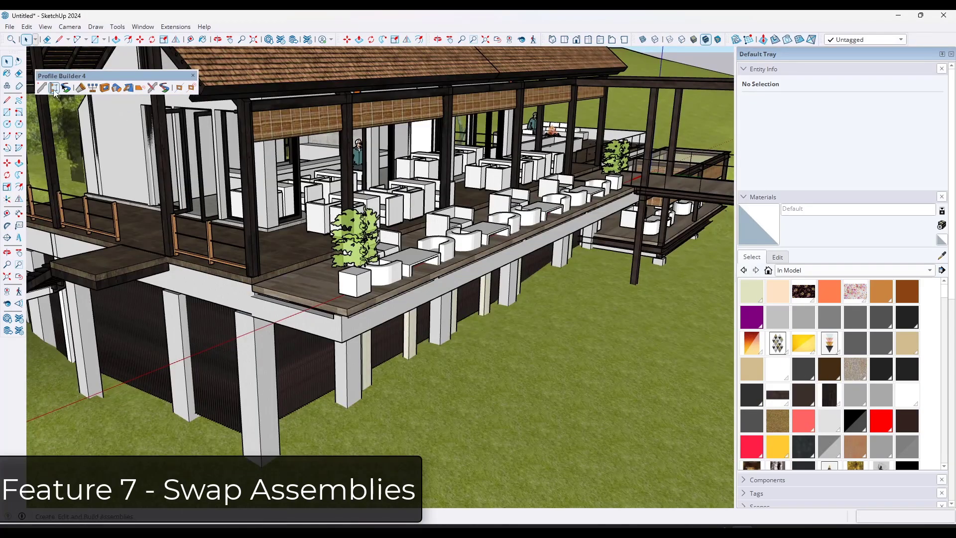
Step: Load the Glass+Railing (1) assembly from the recent assemblies
left_click(54, 90)
left_click(693, 214)
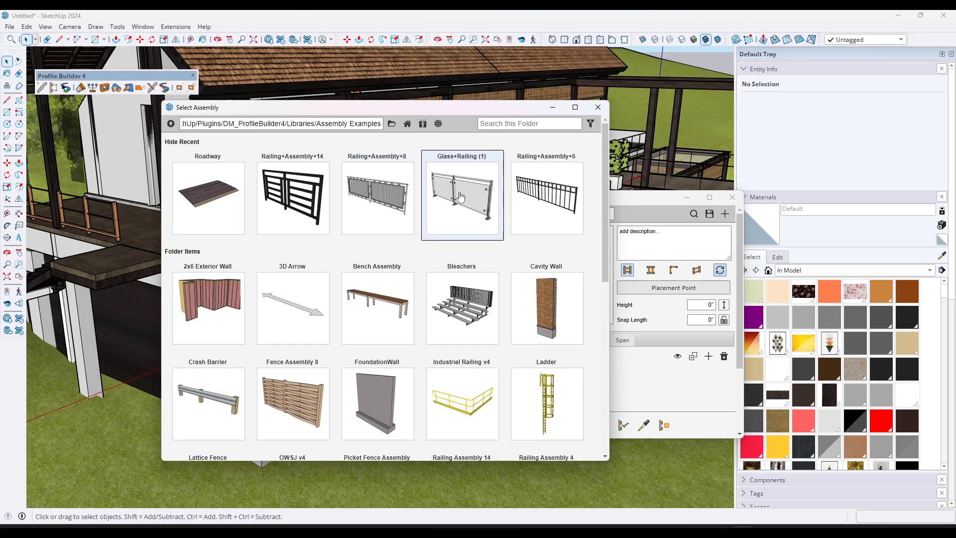
left_click(460, 196)
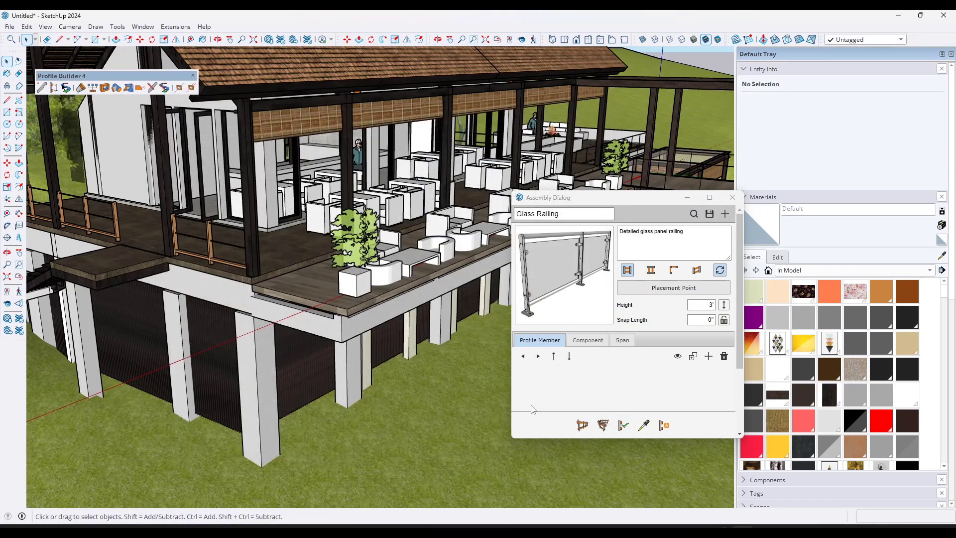
Step: Build the Glass Railing along the terrace edge, around the front corner and about 54' 6 11/16" along the long side
left_click(581, 426)
left_click(252, 284)
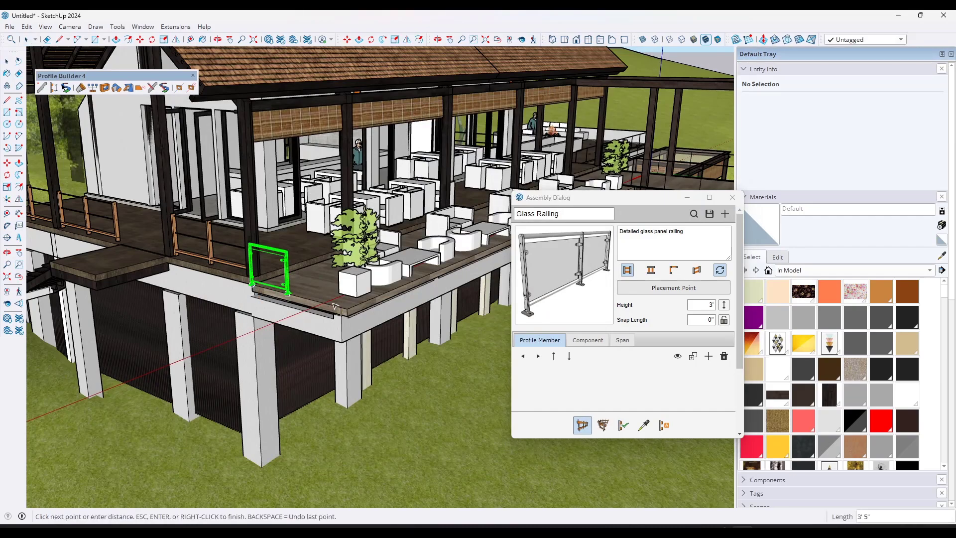
left_click(346, 310)
middle_click_drag(406, 276, 329, 301)
scroll(438, 251, "up", 5)
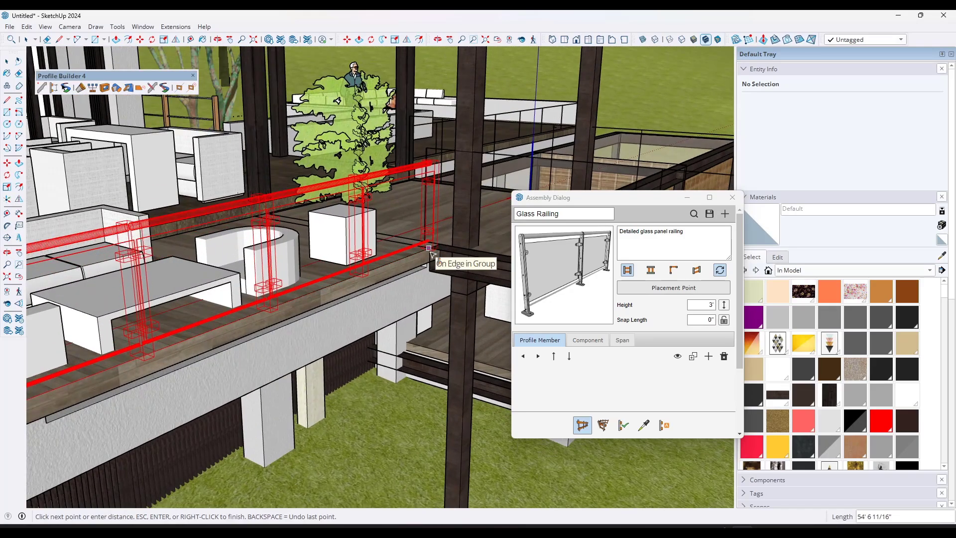
left_click(430, 247)
key("space")
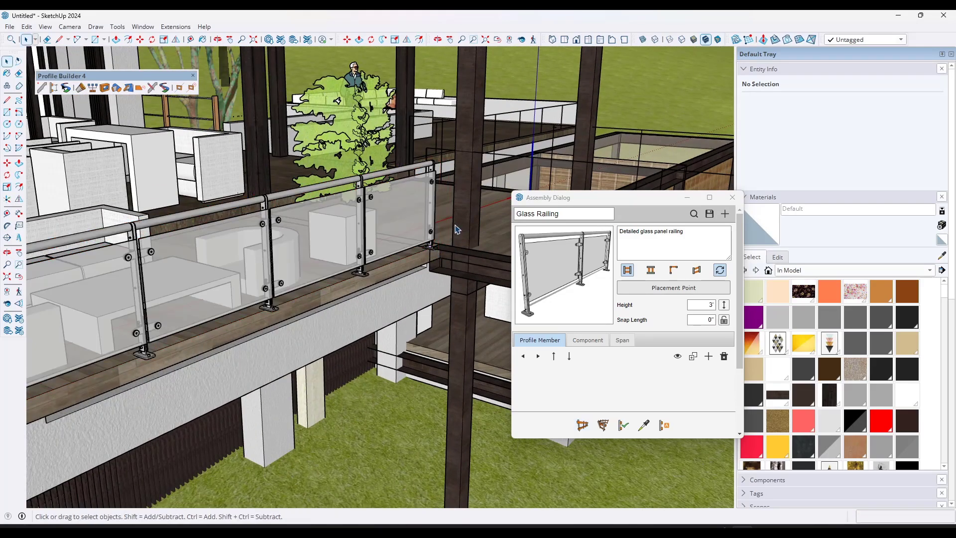
Step: Replace the terrace railing with the simple glass panel assembly Glass+Railing from the Railings folder
scroll(430, 248, "down", 8)
scroll(290, 259, "up", 5)
scroll(290, 260, "up", 5)
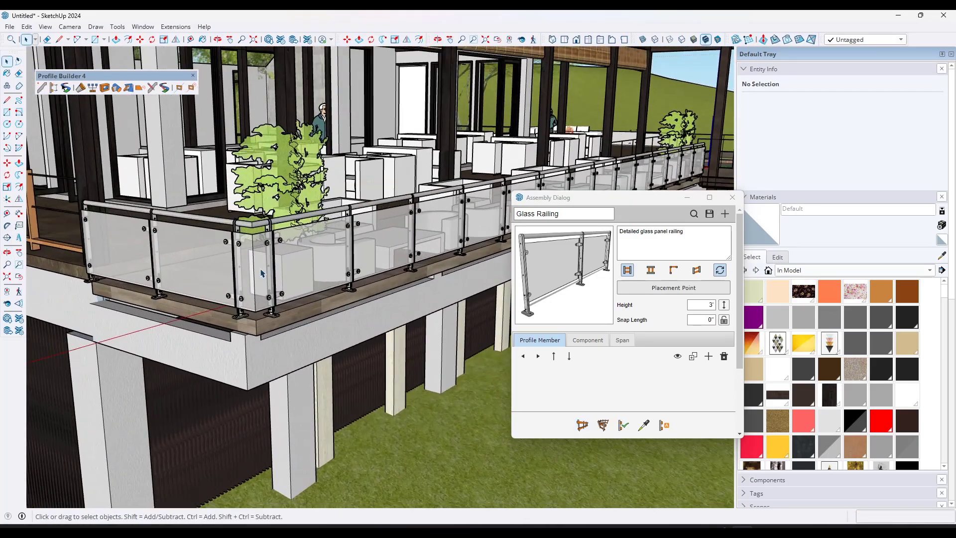
left_click(261, 273)
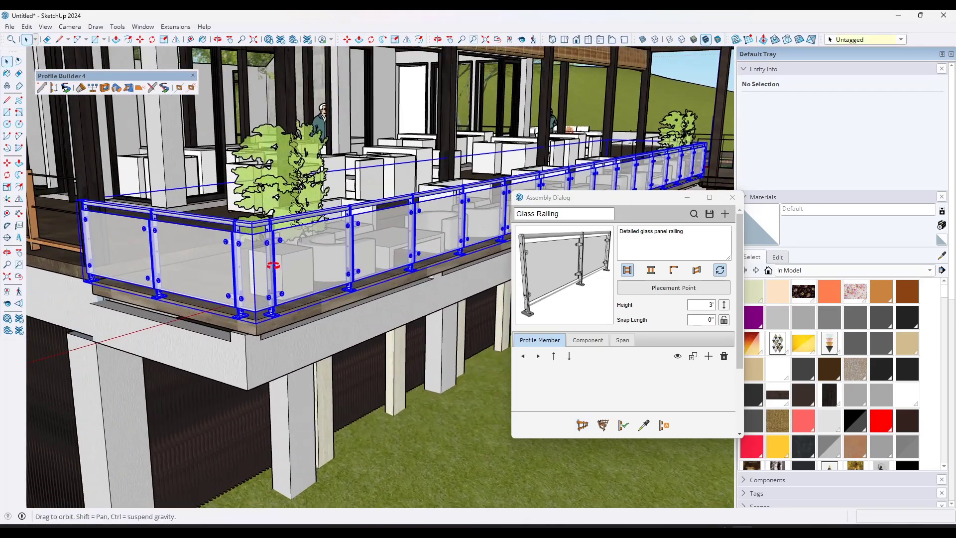
middle_click_drag(261, 272, 269, 314)
left_click(693, 214)
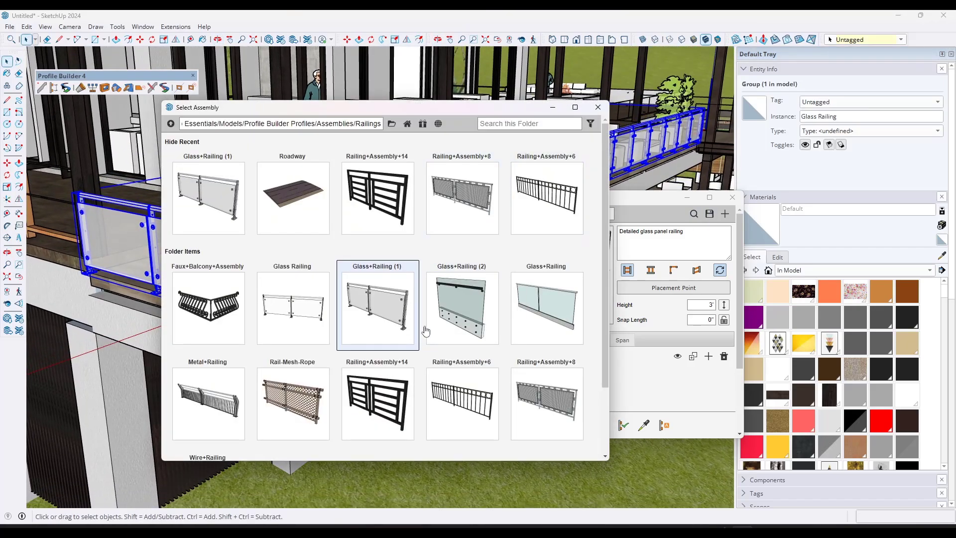
double_click(529, 306)
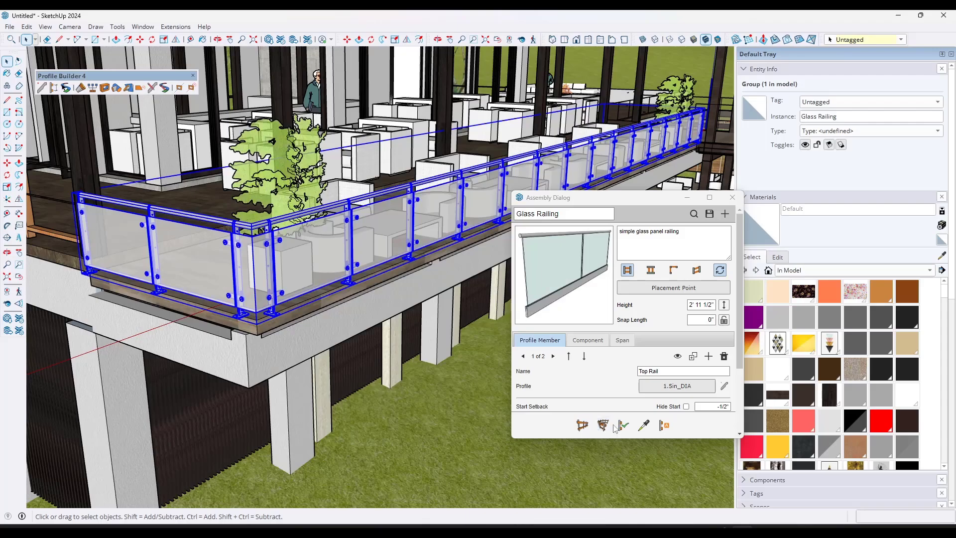
left_click(615, 428)
middle_click_drag(311, 268, 330, 256)
scroll(330, 255, "down", 2)
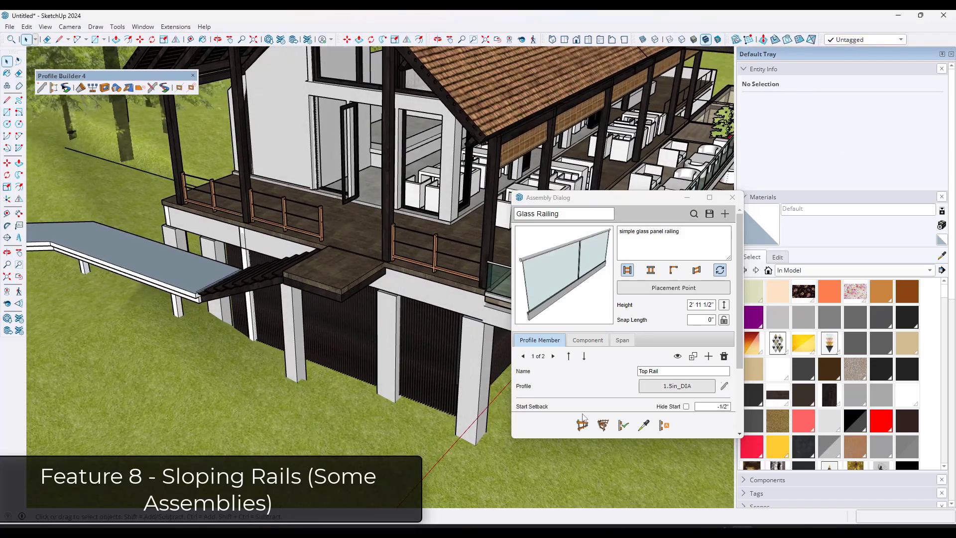
Step: Build the simple Glass Railing around the entrance landing, down the sloping stairs and along the edge of the walkway
left_click(582, 424)
scroll(388, 264, "up", 3)
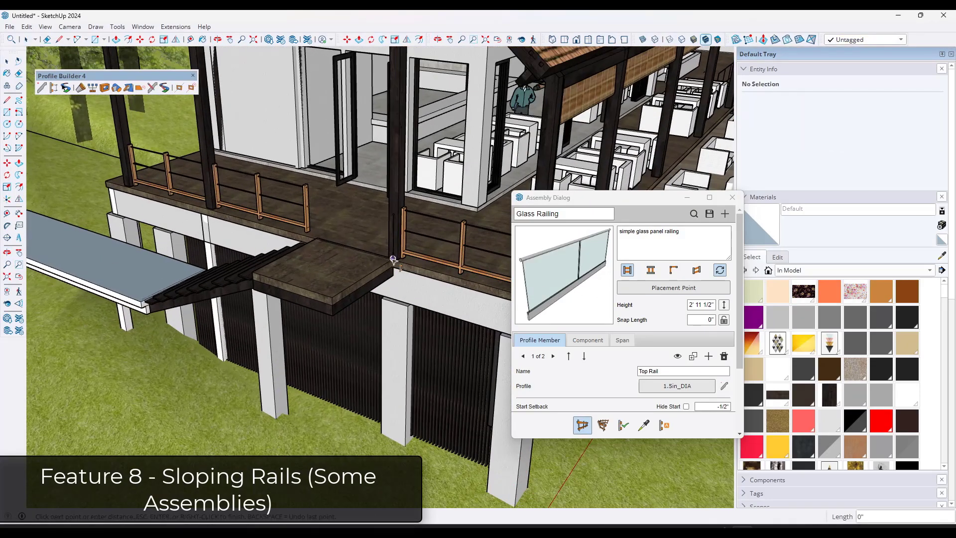
left_click(330, 291)
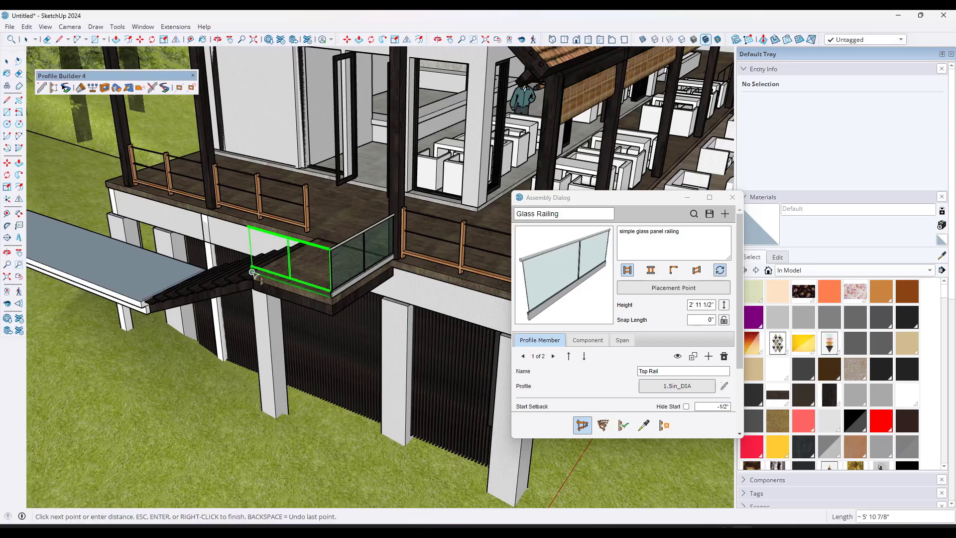
left_click(253, 273)
middle_click_drag(256, 266, 292, 267)
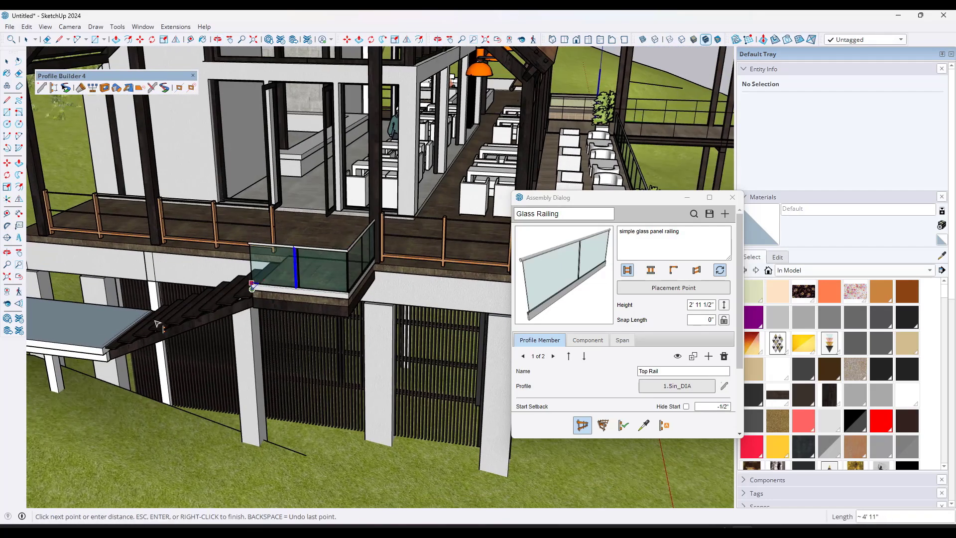
left_click(102, 347)
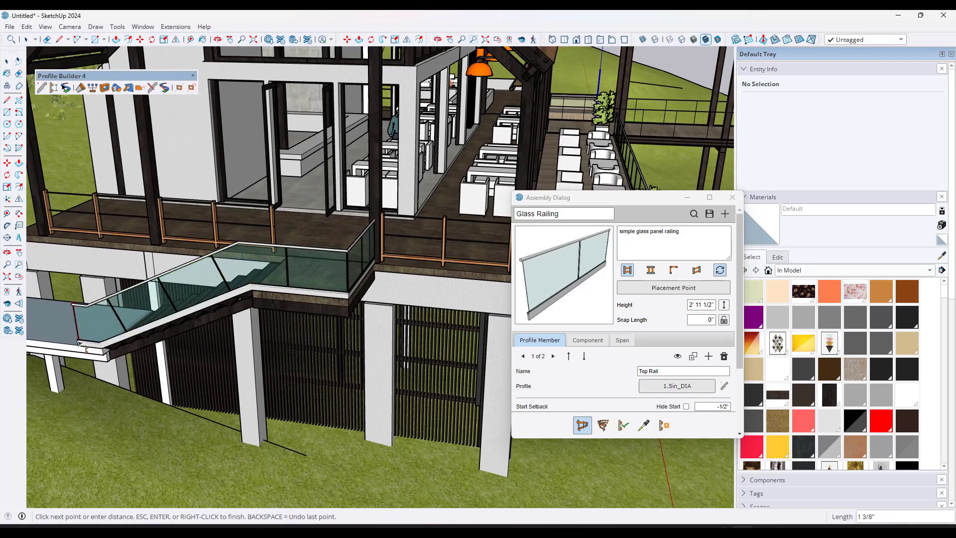
middle_click_drag(81, 344, 94, 322)
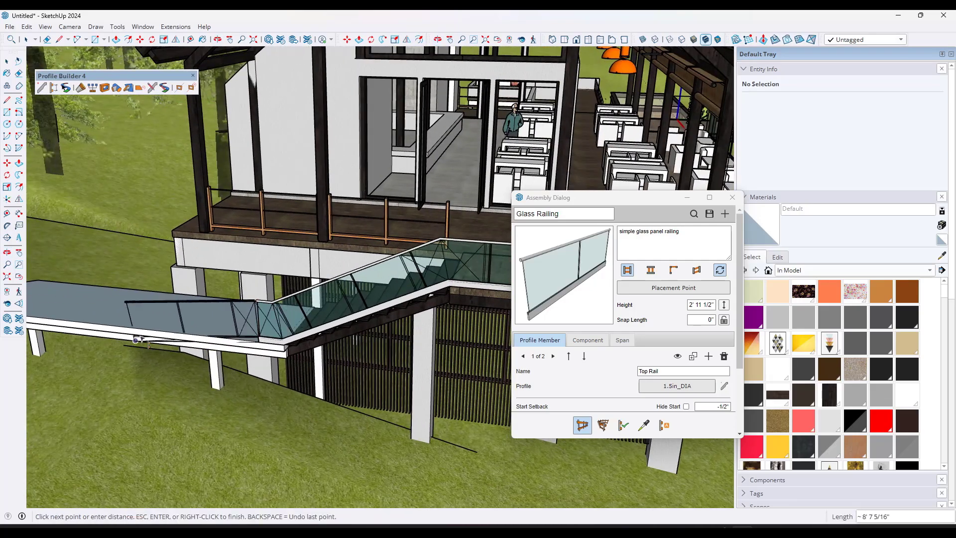
left_click(96, 322)
key("space")
scroll(99, 310, "down", 2)
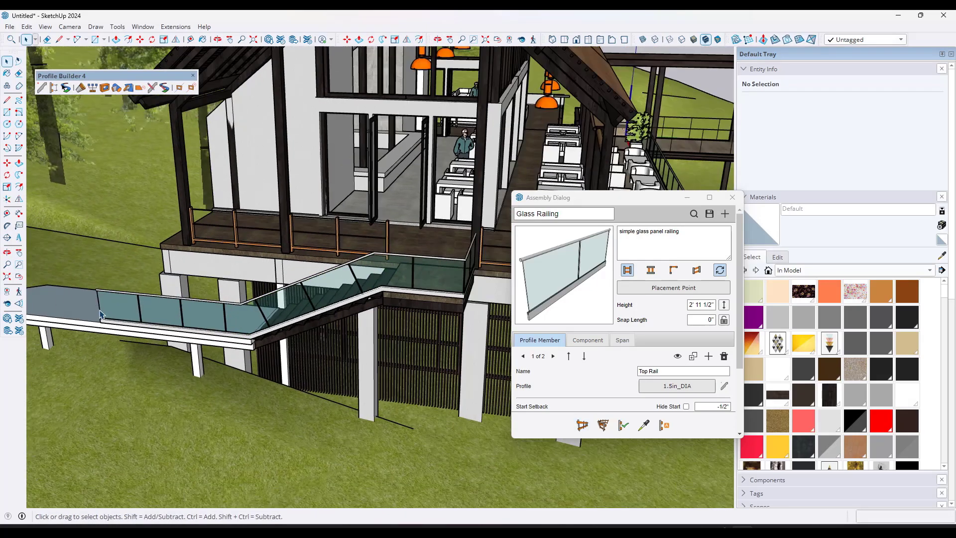
Step: Replace the new stair and walkway railing with the Railing Assembly 8 metal panel assembly
middle_click_drag(100, 314, 375, 279)
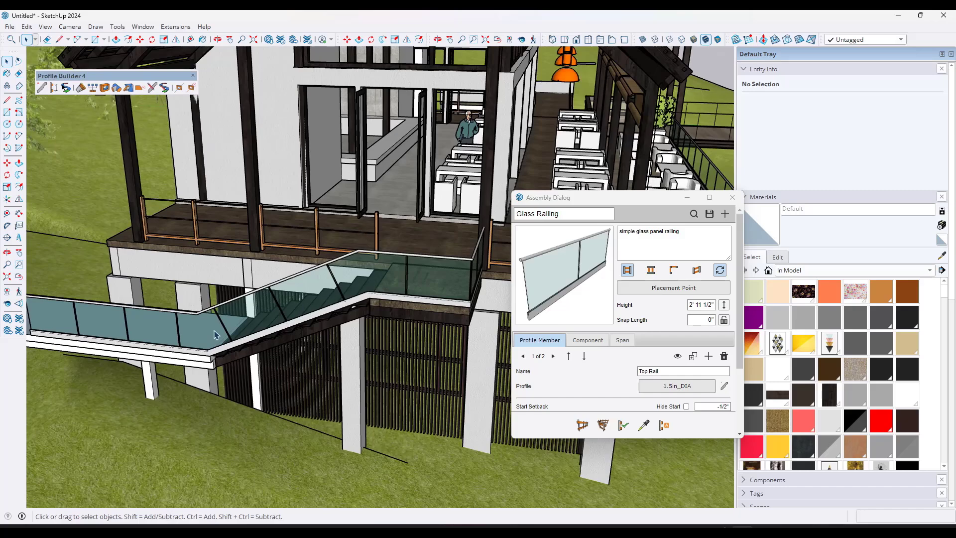
middle_click_drag(264, 321, 334, 297)
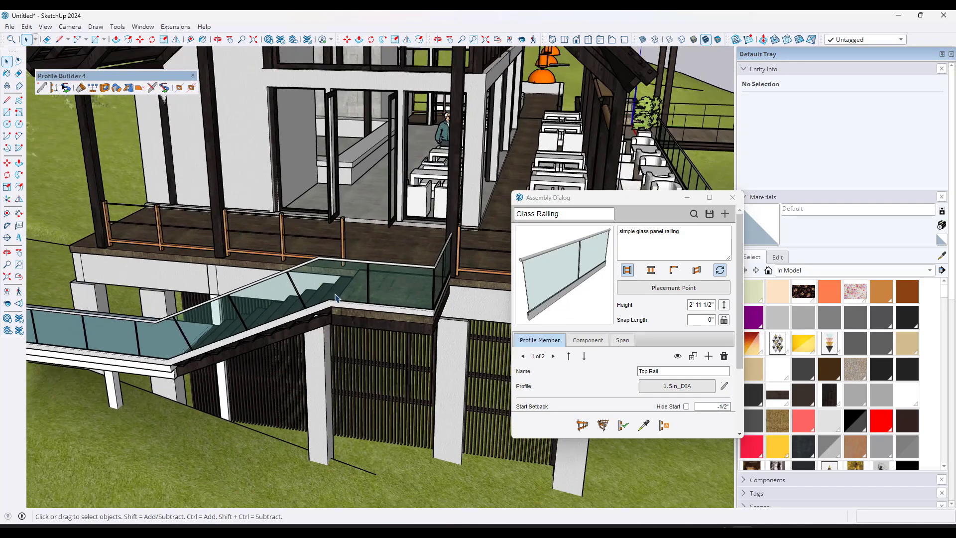
left_click(335, 294)
left_click(694, 213)
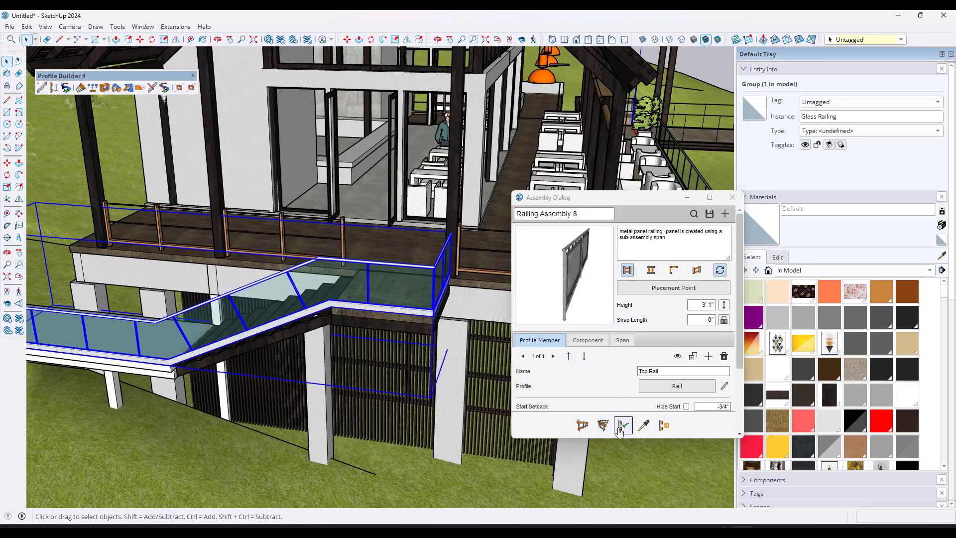
left_click(622, 425)
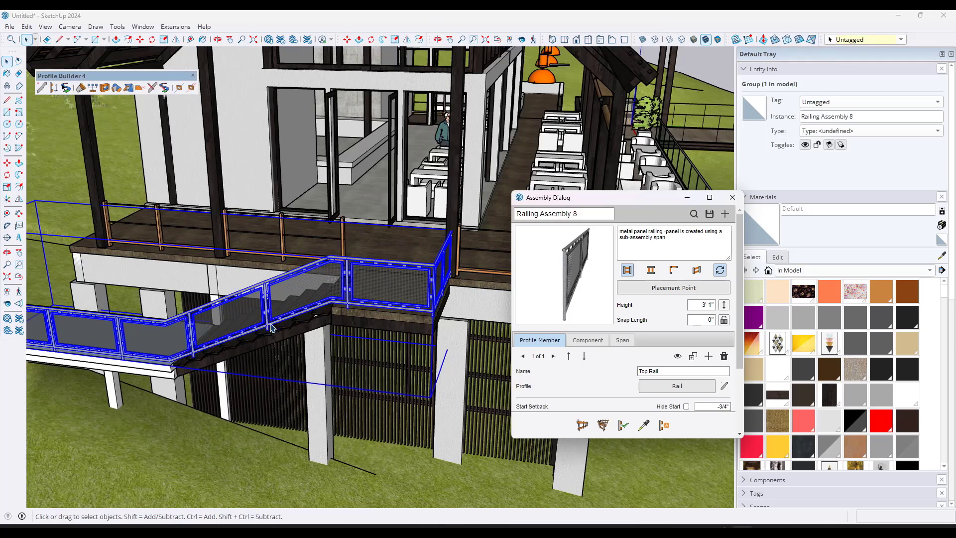
Step: Swap the selected stair railing for the Metal+Railing assembly from the Railings folder
left_click(693, 213)
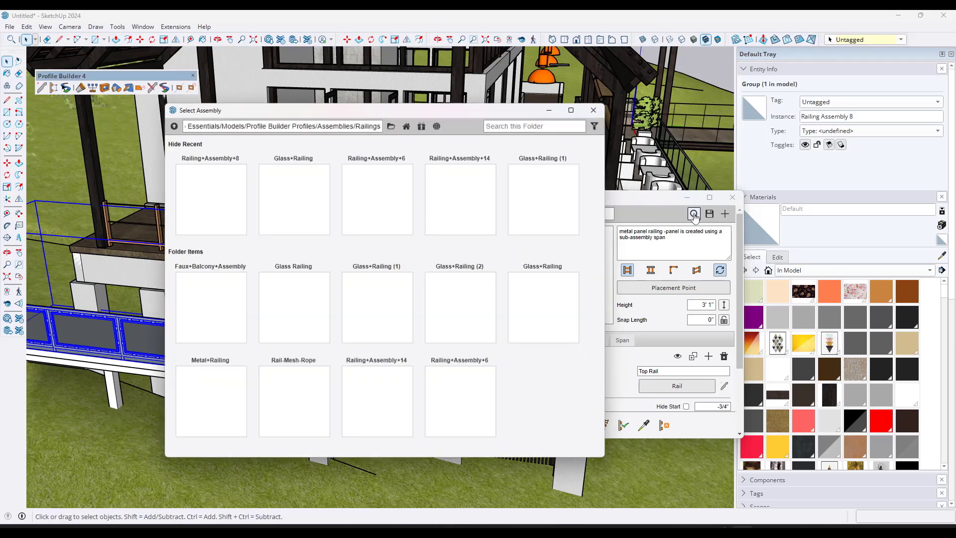
scroll(378, 348, "down", 1)
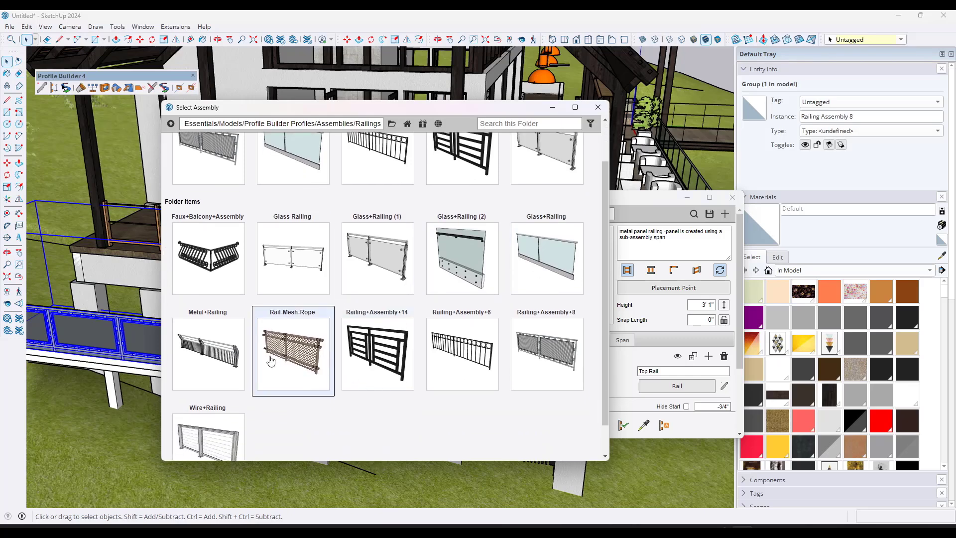
double_click(209, 351)
left_click(623, 425)
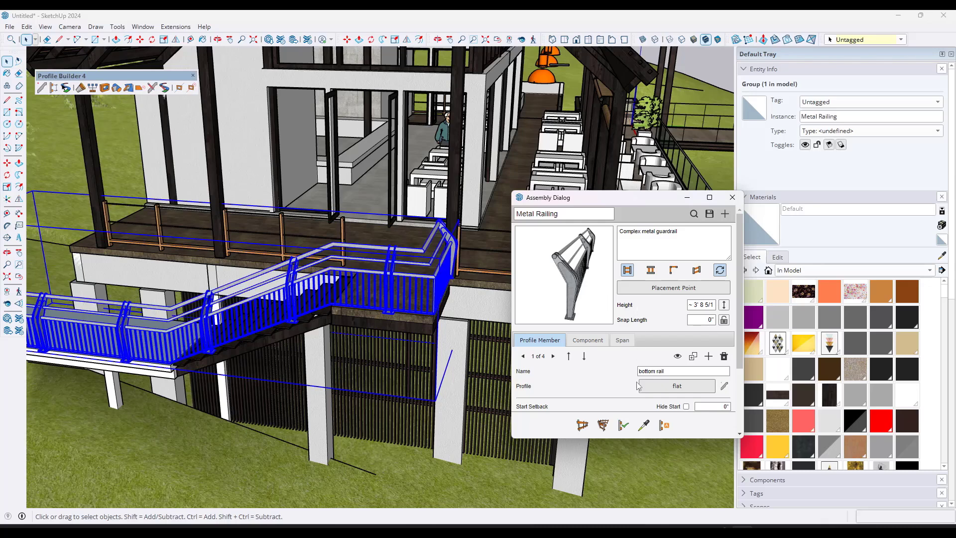
Step: Apply the Wire+Railing assembly to the stair railing and inspect its junction at the head of the stairs
left_click(694, 218)
scroll(458, 349, "down", 2)
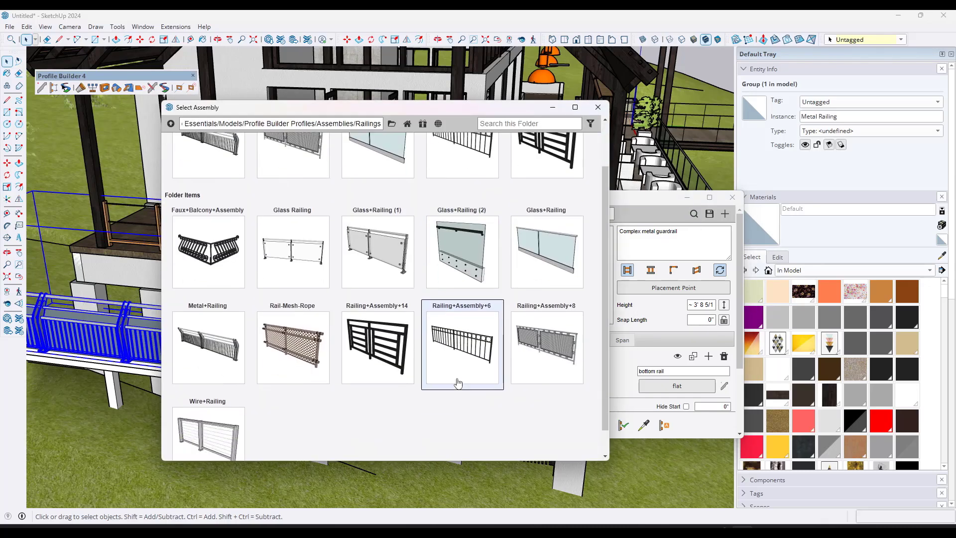
double_click(208, 413)
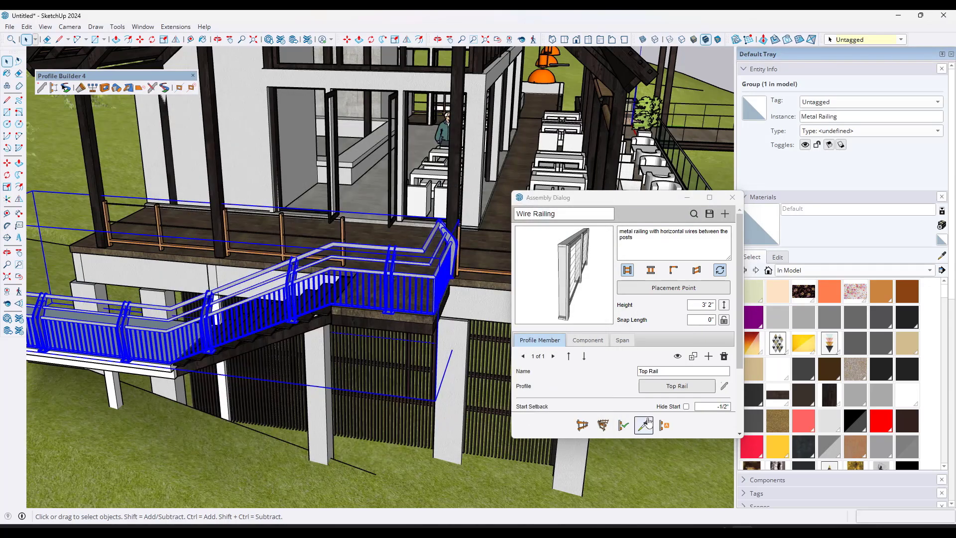
left_click(638, 429)
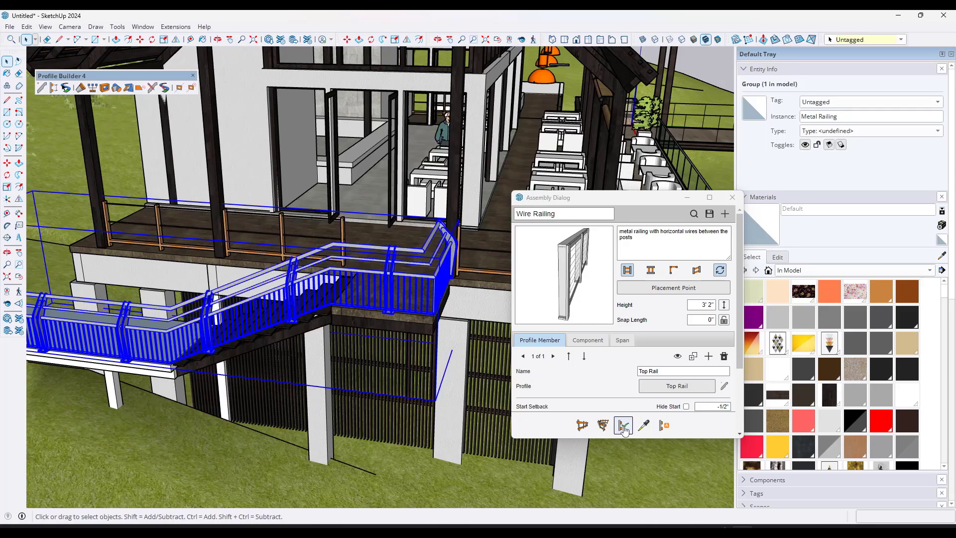
left_click(432, 299)
scroll(345, 262, "up", 5)
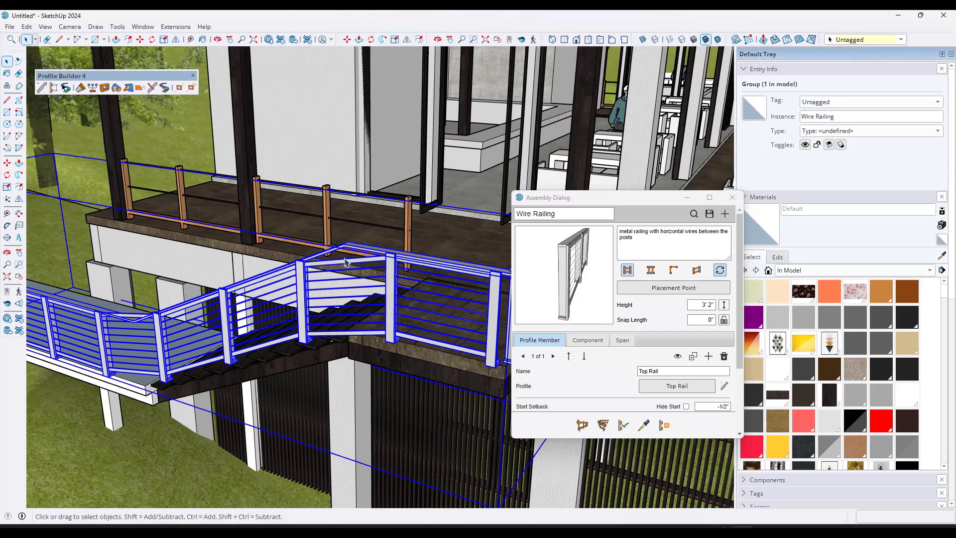
scroll(345, 263, "up", 4)
scroll(302, 287, "down", 10)
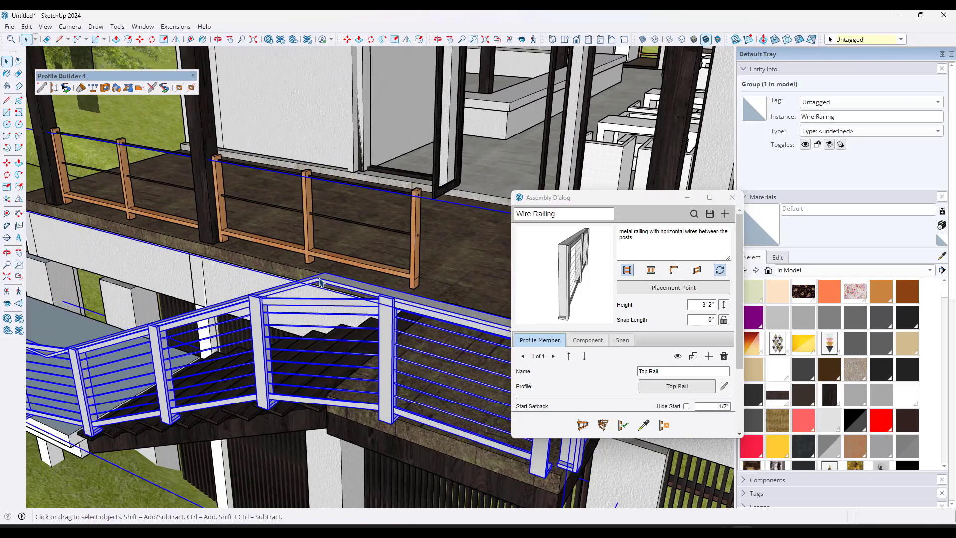
Step: Switch the stair railing from wires back to the Railing+Assembly+8 metal panel assembly
left_click(693, 213)
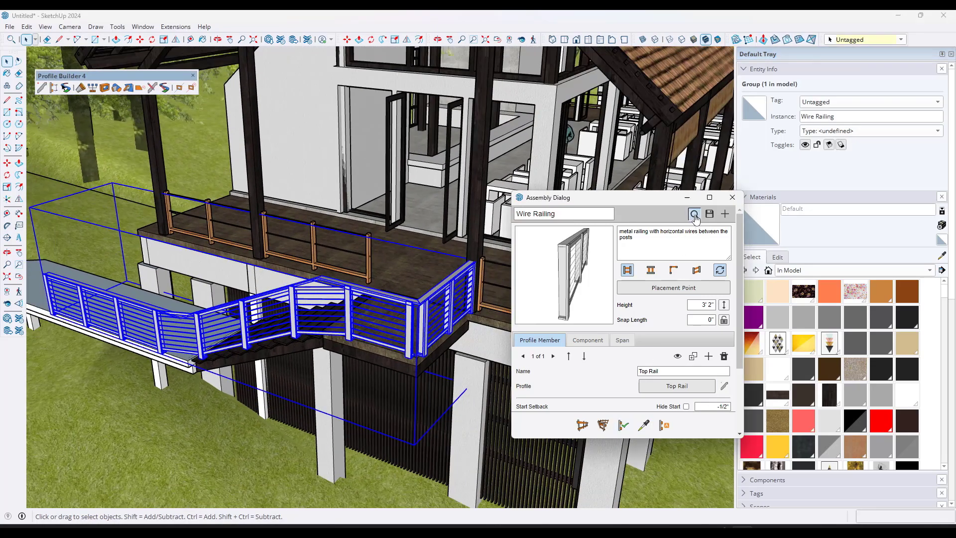
double_click(549, 397)
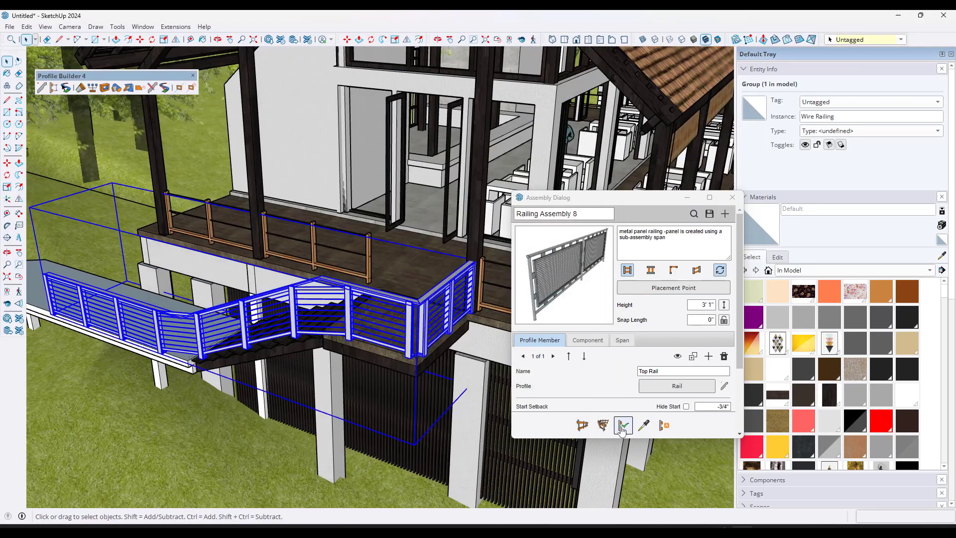
scroll(376, 328, "down", 5)
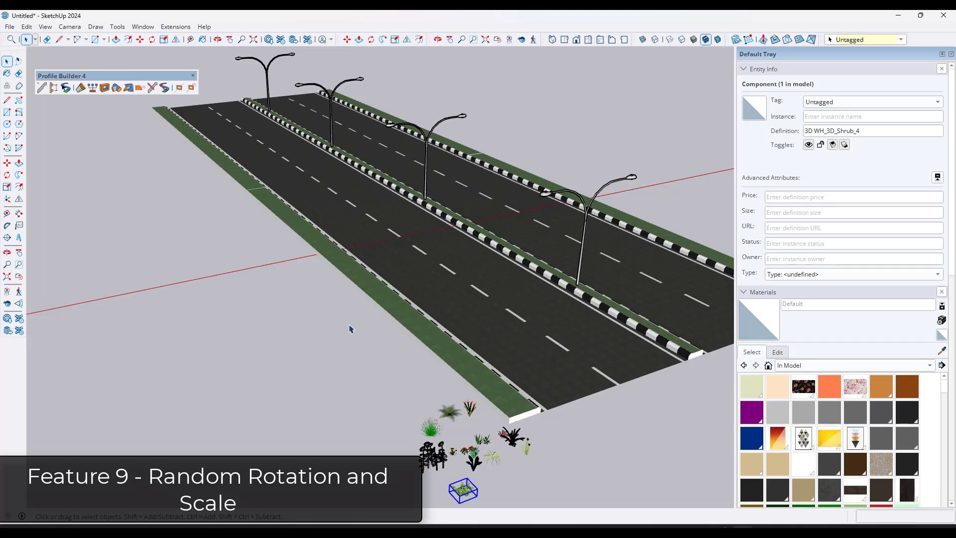
Step: Start a new blank Profile Builder assembly in the road model without saving the current tree assembly
left_click(52, 90)
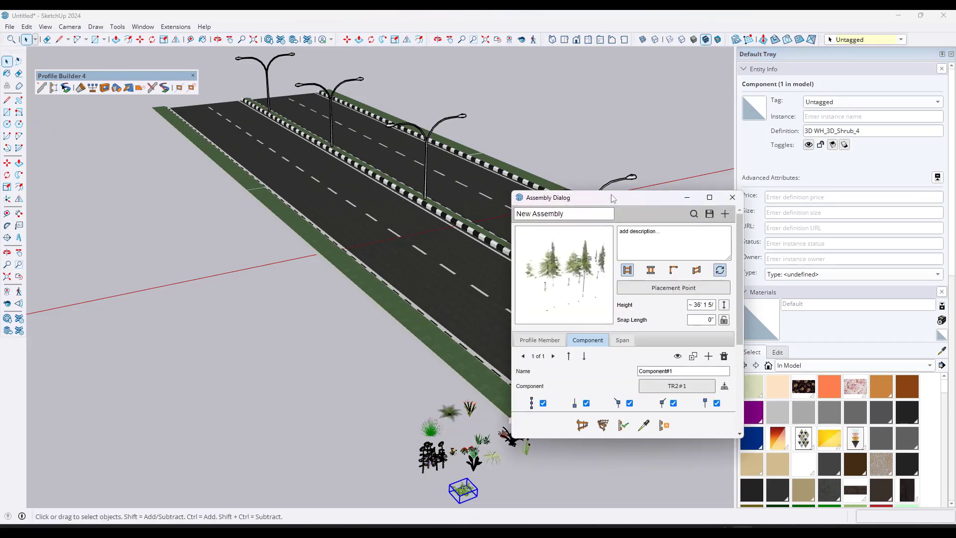
left_click_drag(613, 198, 672, 142)
left_click(784, 158)
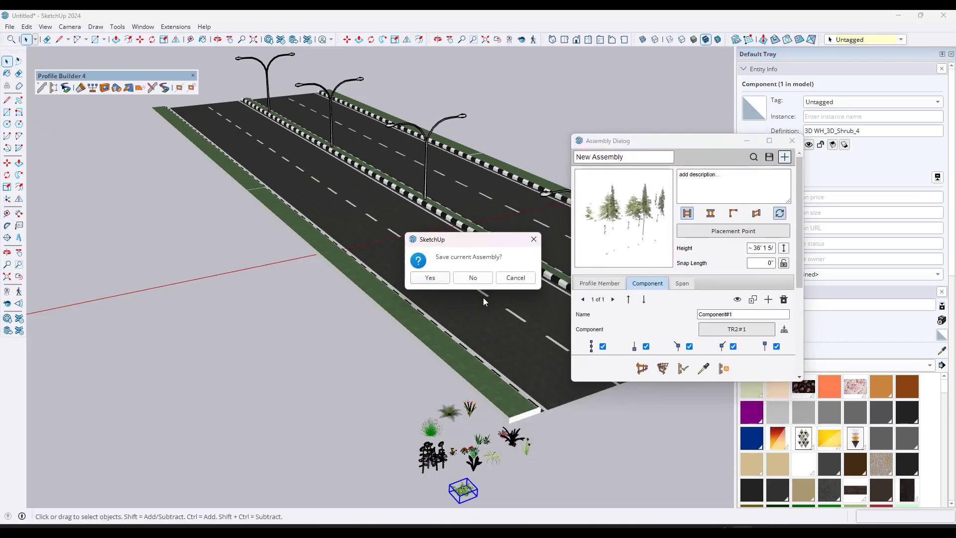
left_click(472, 277)
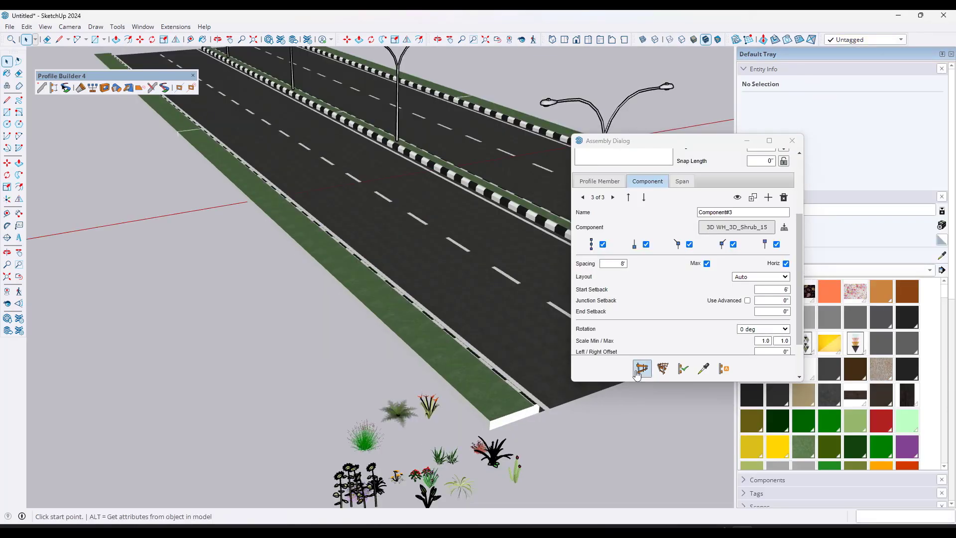
Step: Build the three-component shrub assembly along the green verge, from the near end of the road to its far end
left_click(494, 403)
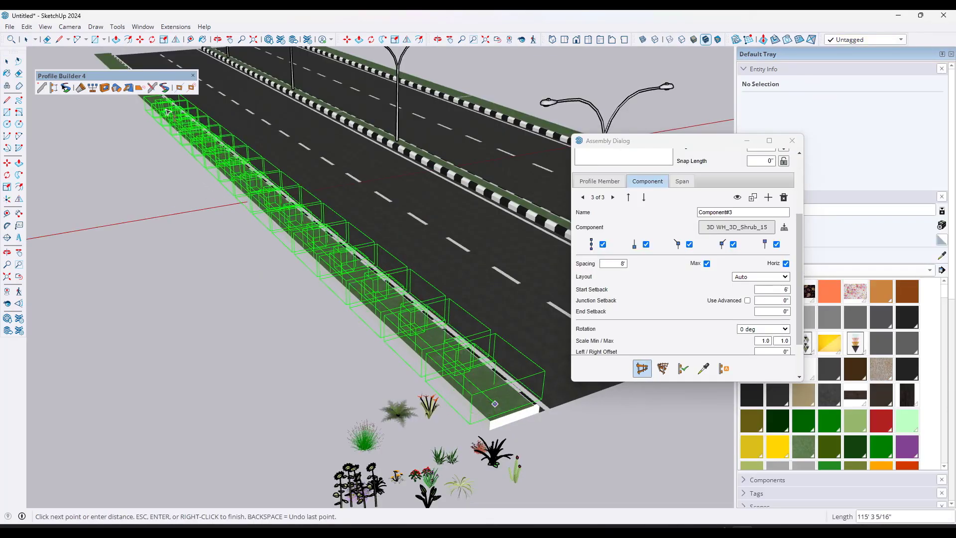
left_click(103, 59)
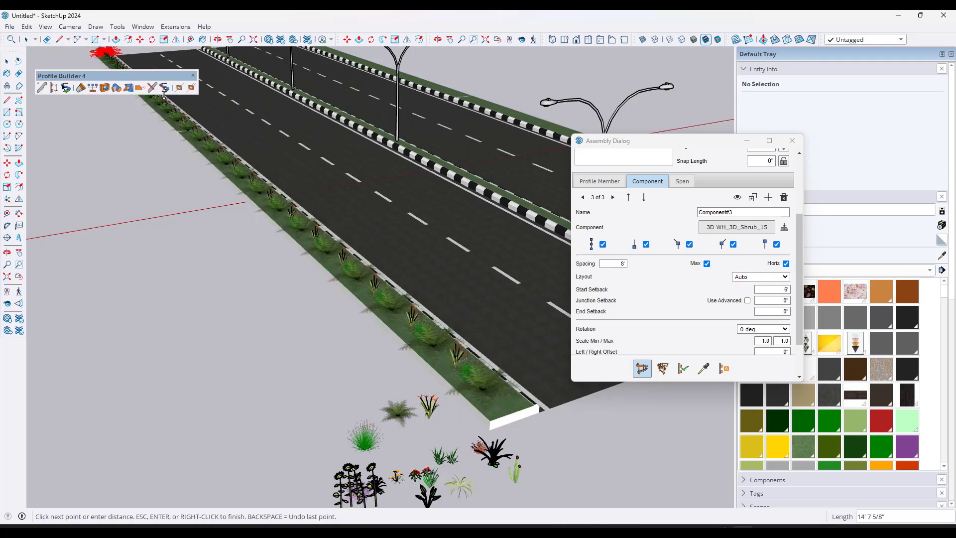
scroll(448, 343, "up", 2)
middle_click_drag(448, 345, 503, 349)
key("space")
Step: Select the planted assembly and set Component#3 (3D WH_3D_Shrub_15) to Random rotation with scale min 0.75 and max 1.25
left_click(468, 358)
scroll(468, 358, "up", 2)
scroll(726, 317, "down", 2)
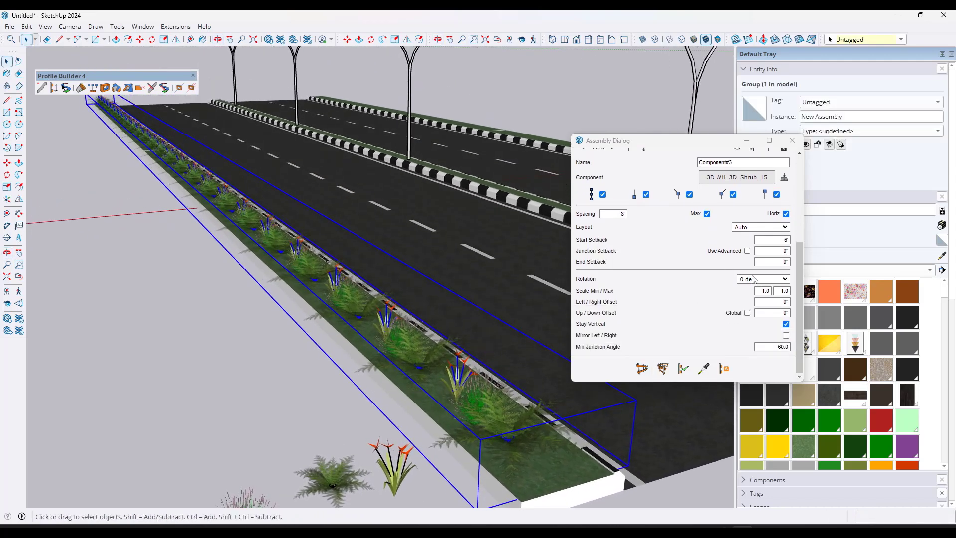
left_click(753, 280)
left_click(760, 332)
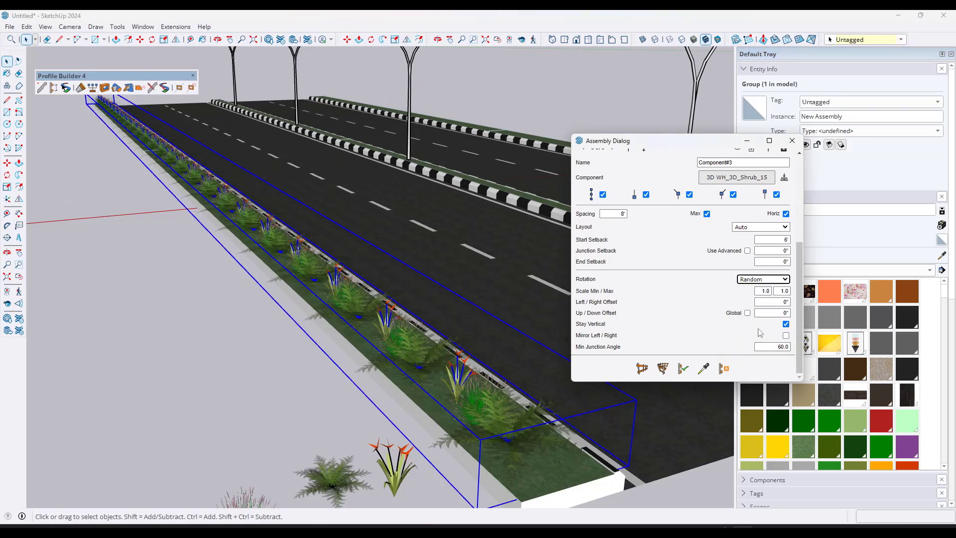
double_click(755, 291)
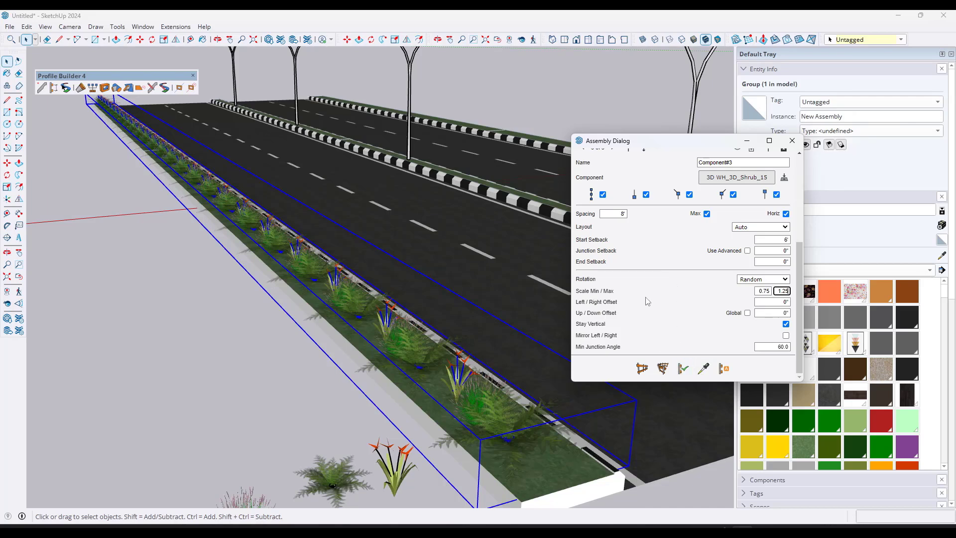
left_click(455, 387)
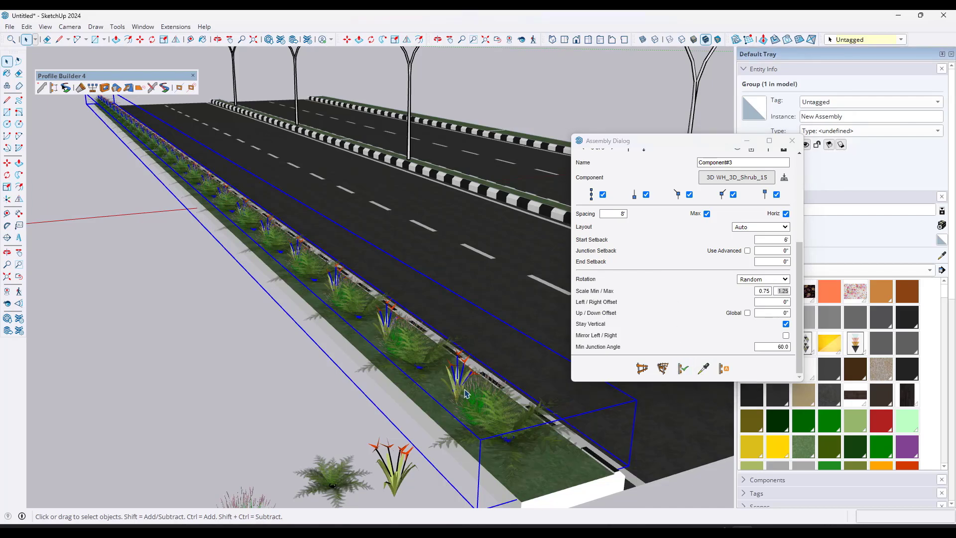
Step: Apply the Component#3 random rotation and scale settings to the planted verge assembly, regenerating it several times
left_click(681, 368)
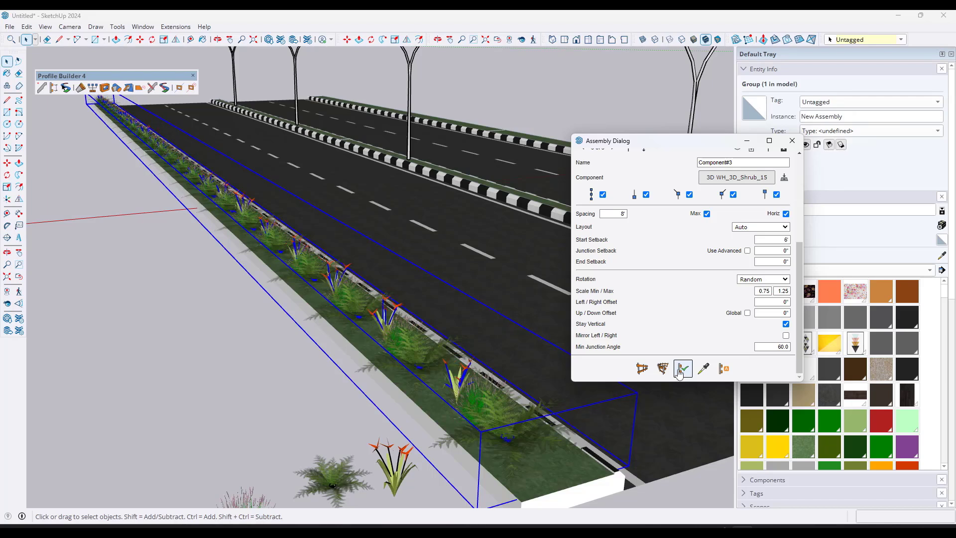
left_click(679, 370)
left_click(679, 370)
Step: Set Component#2 (3D WH_3D_Shrub_18) to Random rotation with scale min 0.75 and max 1.25
scroll(622, 215, "up", 3)
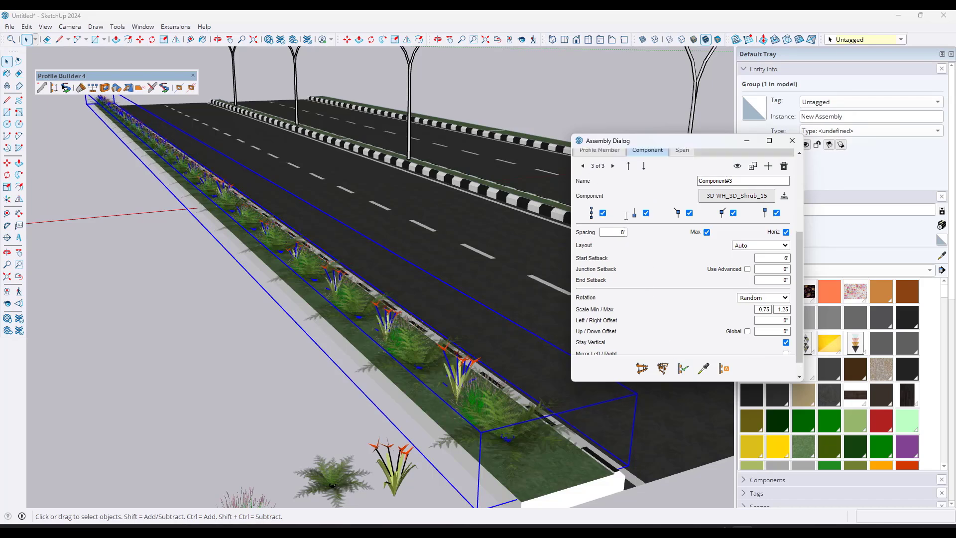
scroll(687, 291, "down", 2)
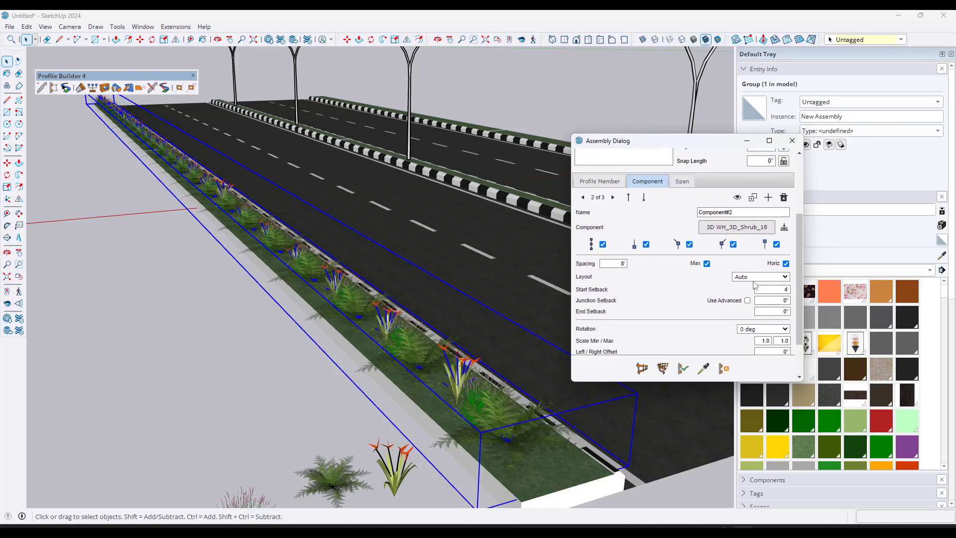
left_click(747, 276)
left_click(740, 281)
scroll(764, 294, "down", 2)
left_click(763, 279)
left_click(764, 332)
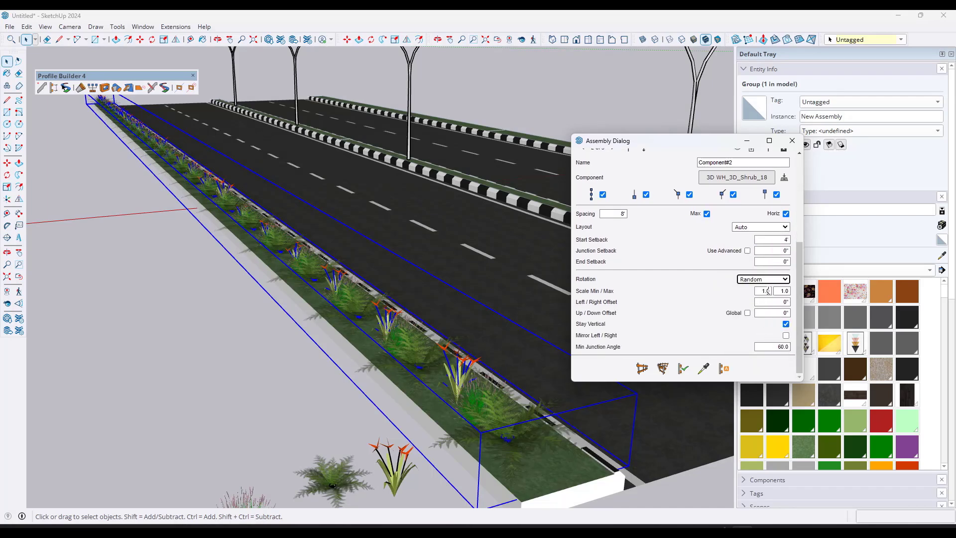
double_click(763, 291)
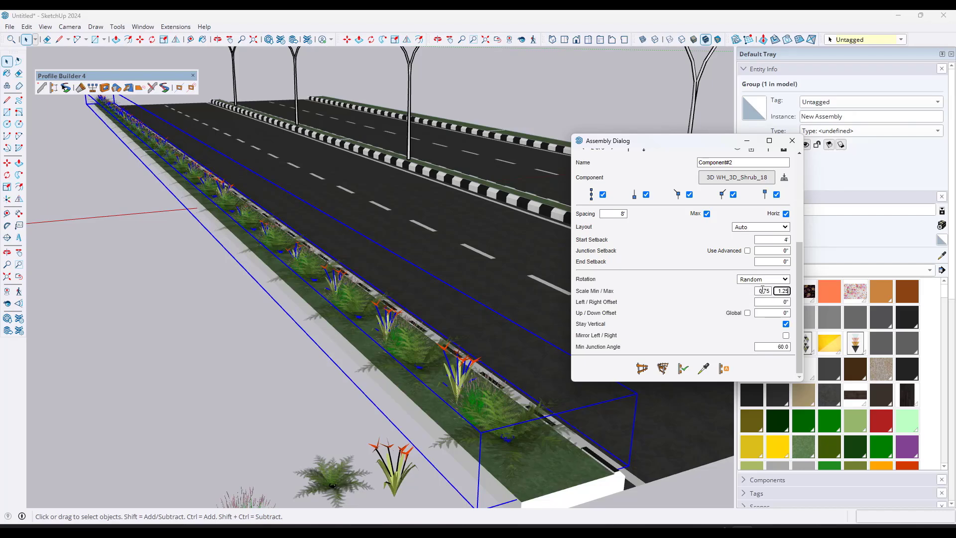
Step: Set Component#1 (3D WH_3D_Shrub_25) to Random rotation with scale min 0.75 and max 1.25, and apply the settings to the planted assembly
scroll(625, 251, "up", 3)
left_click(582, 298)
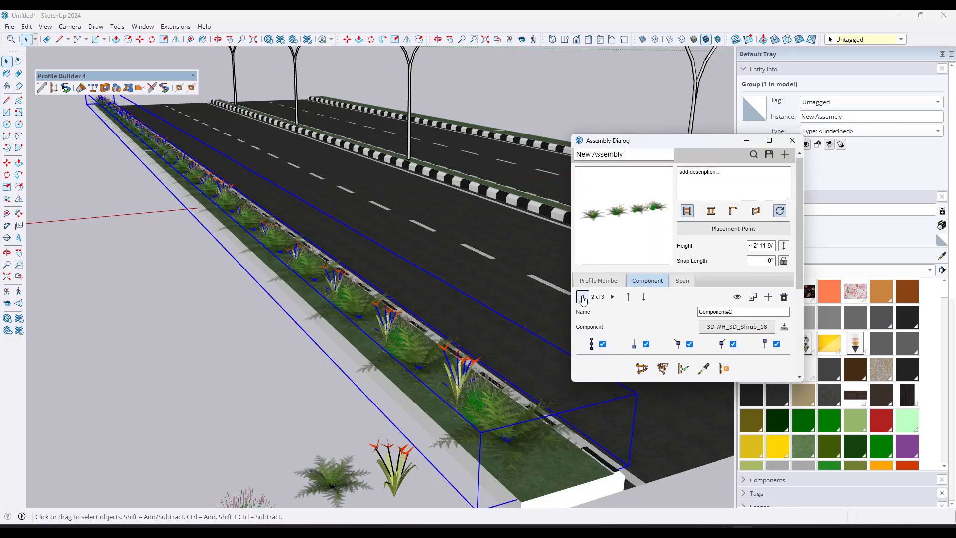
scroll(687, 293, "down", 3)
type("1.25")
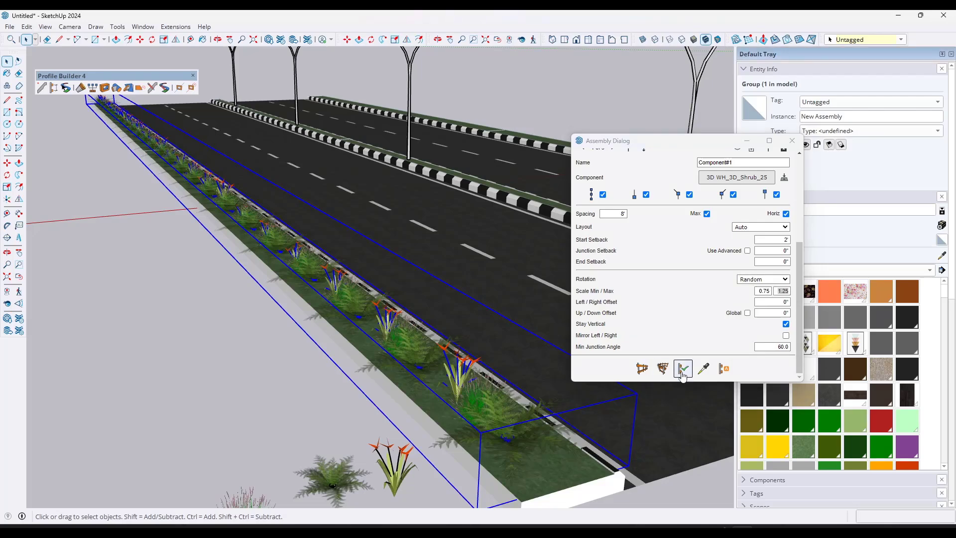
left_click(682, 373)
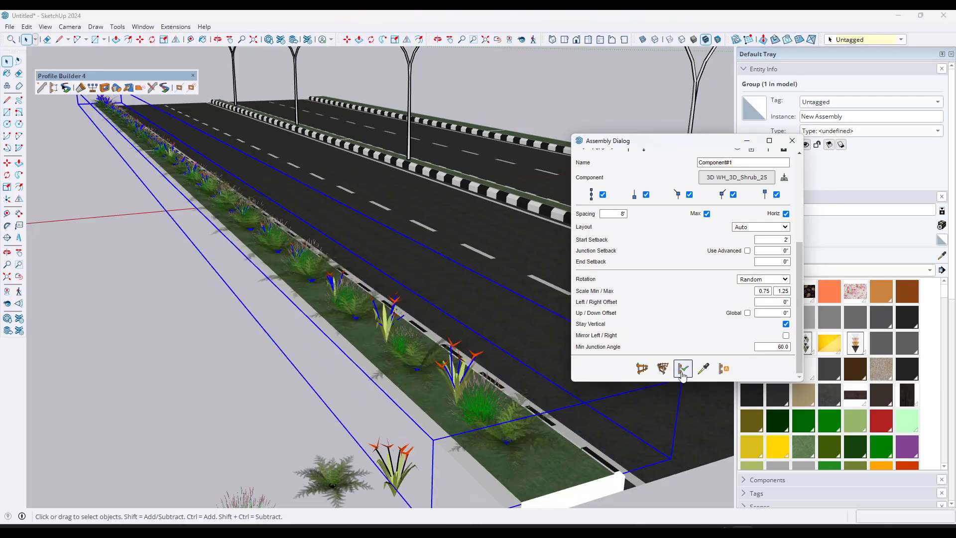
Step: Reapply the assembly attributes repeatedly to generate new random shrub arrangements along the verge
left_click(681, 372)
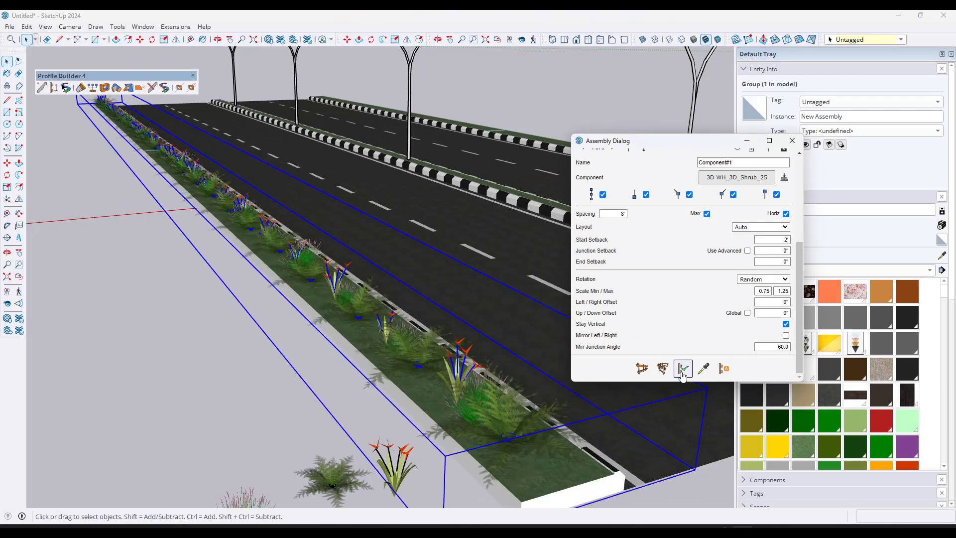
left_click(682, 372)
left_click(682, 372)
left_click(682, 372)
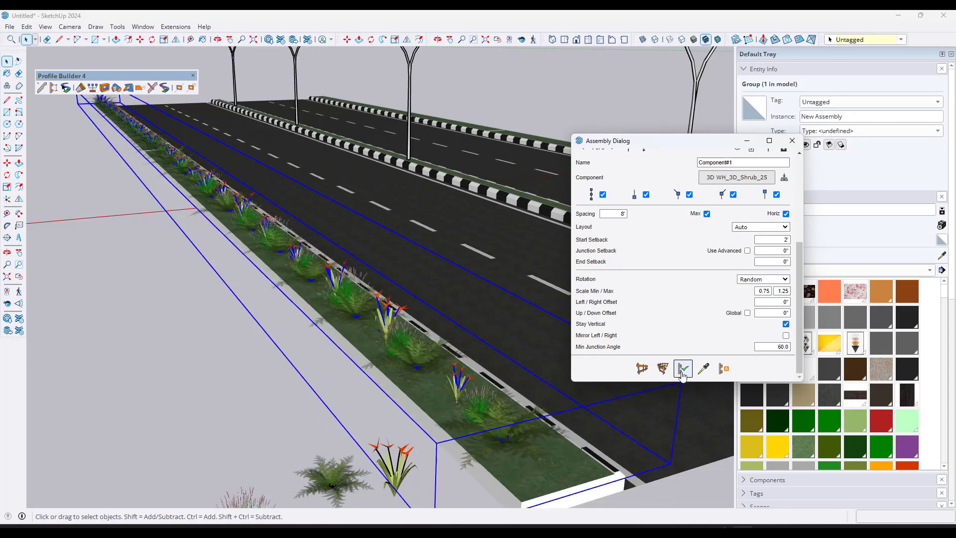
left_click(682, 373)
left_click(682, 372)
Step: Build the randomized shrub assembly along the verge on the opposite side of the road, from its near end to its far end
middle_click_drag(496, 339, 434, 376)
scroll(434, 376, "down", 2)
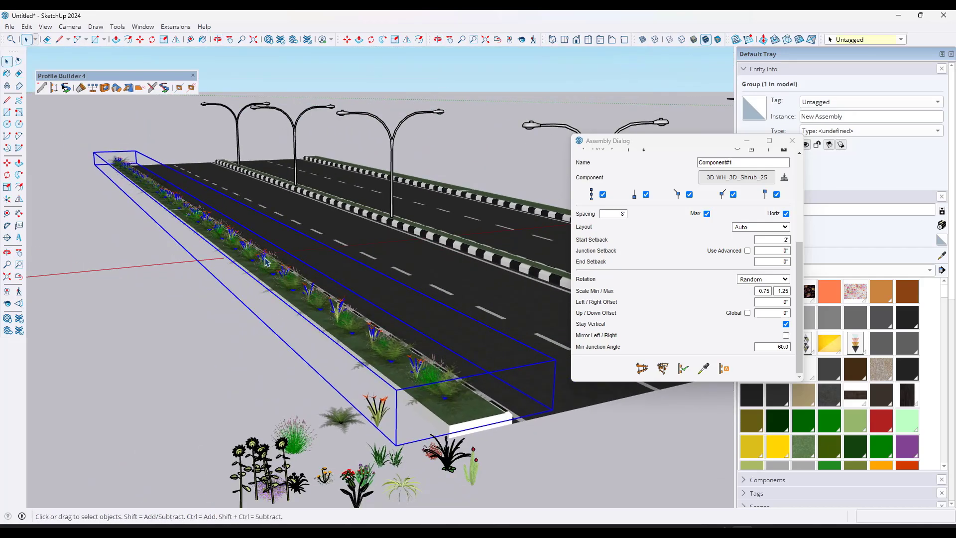
middle_click_drag(330, 249, 143, 272)
scroll(142, 272, "down", 3)
scroll(279, 209, "up", 1)
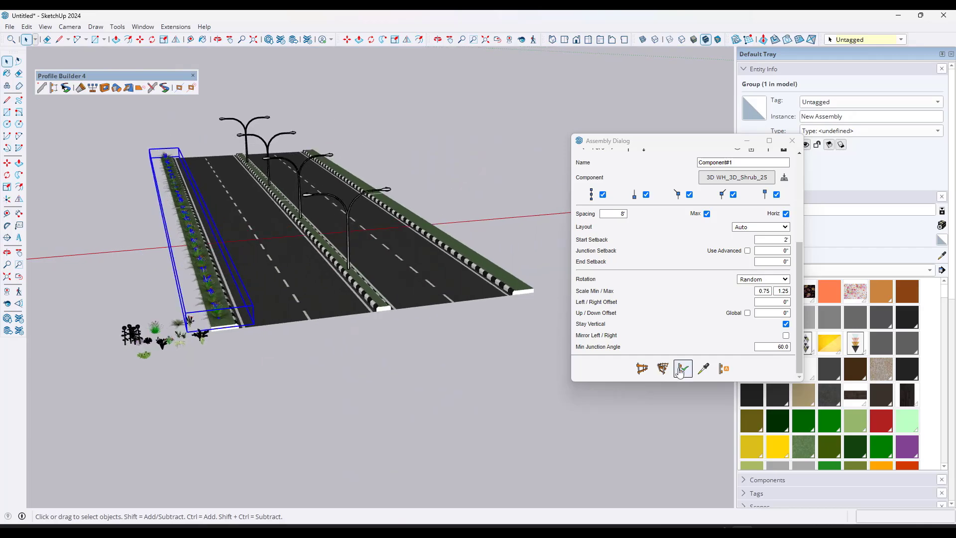
left_click(641, 368)
left_click(520, 287)
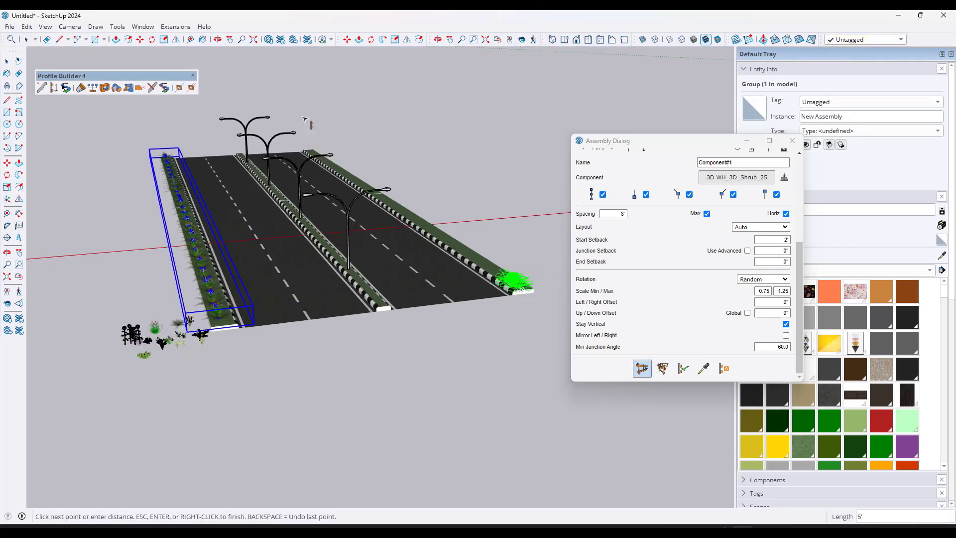
left_click(310, 150)
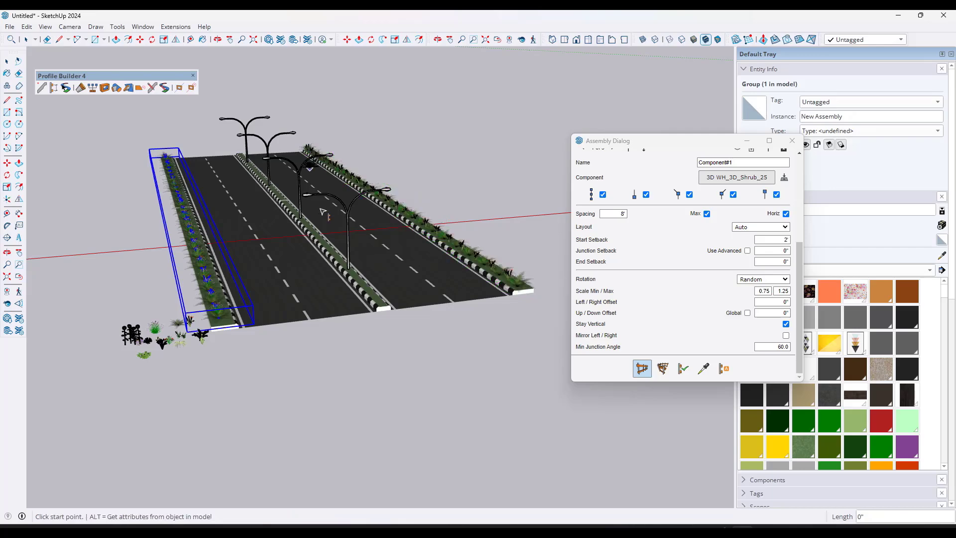
key("space")
Step: Examine both planted verges and the spacing, rotation and scale settings of Component#1
scroll(349, 204, "up", 4)
scroll(447, 231, "down", 3)
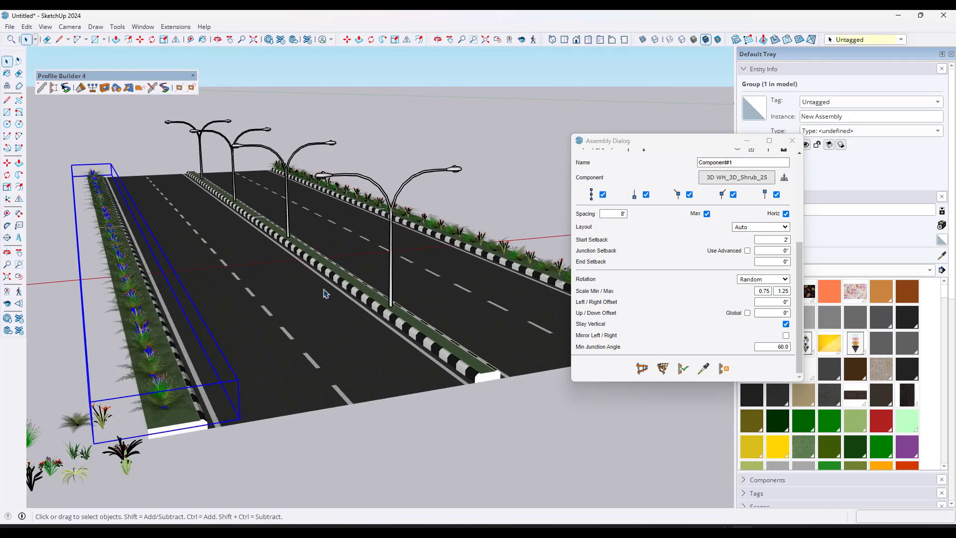
middle_click_drag(324, 294, 281, 276)
scroll(282, 276, "down", 2)
scroll(282, 276, "up", 2)
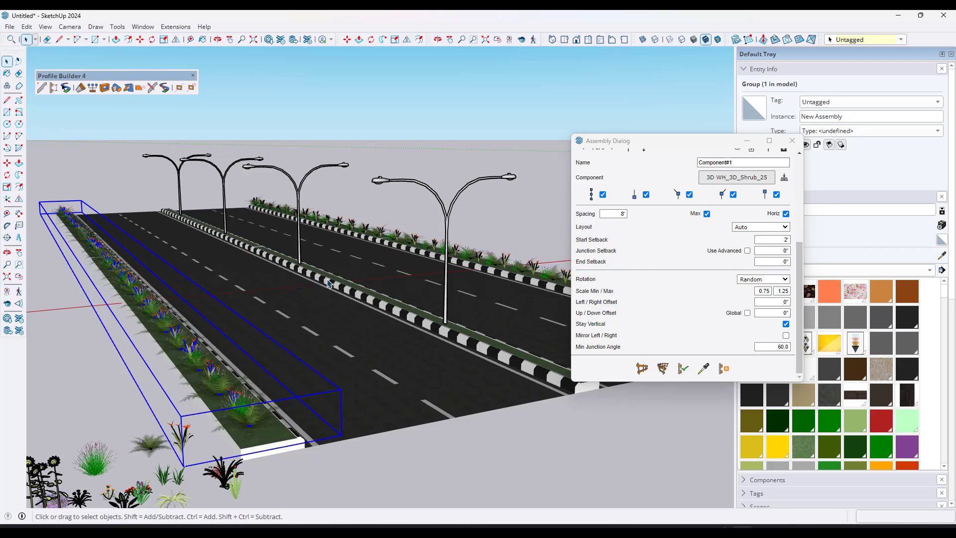
scroll(660, 304, "up", 3)
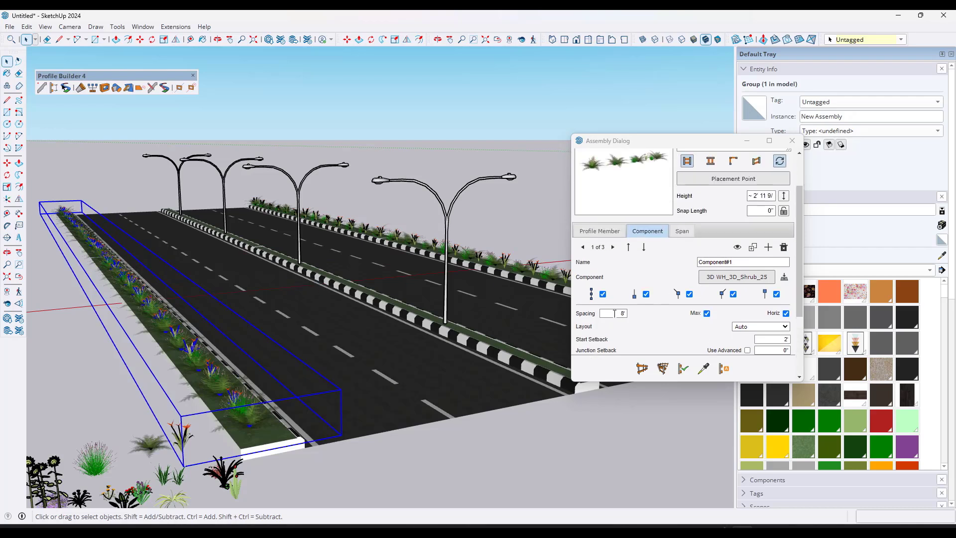
scroll(614, 313, "down", 3)
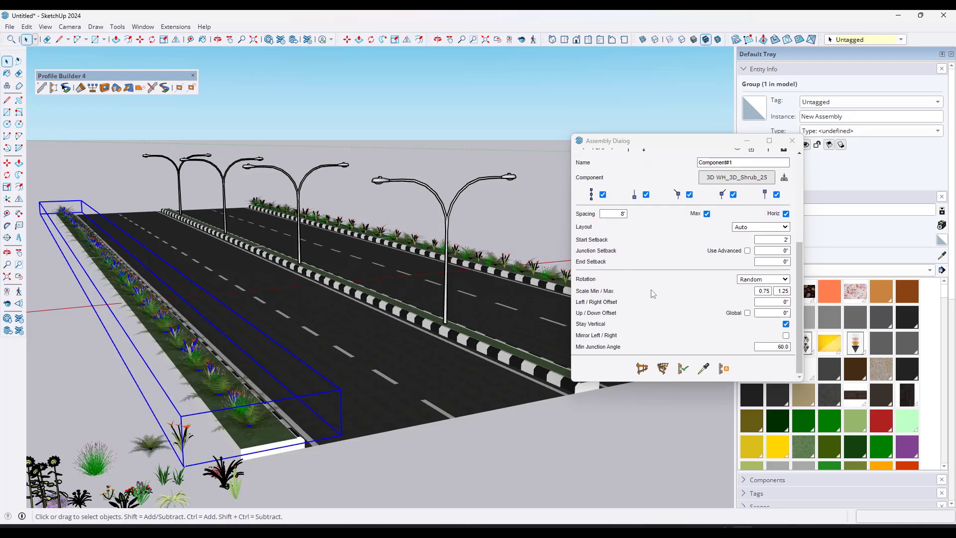
scroll(655, 299, "up", 1)
scroll(384, 324, "down", 2)
middle_click_drag(383, 324, 360, 326)
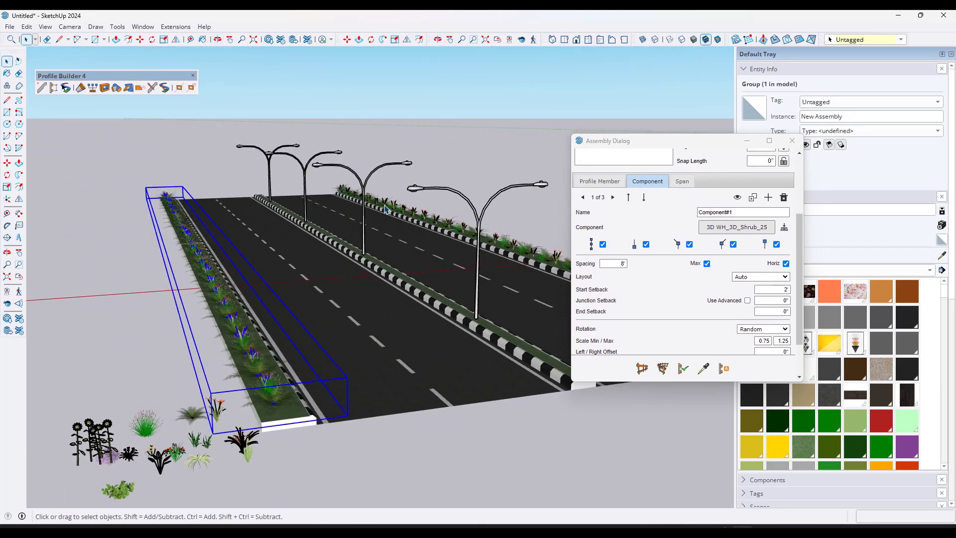
scroll(324, 223, "down", 3)
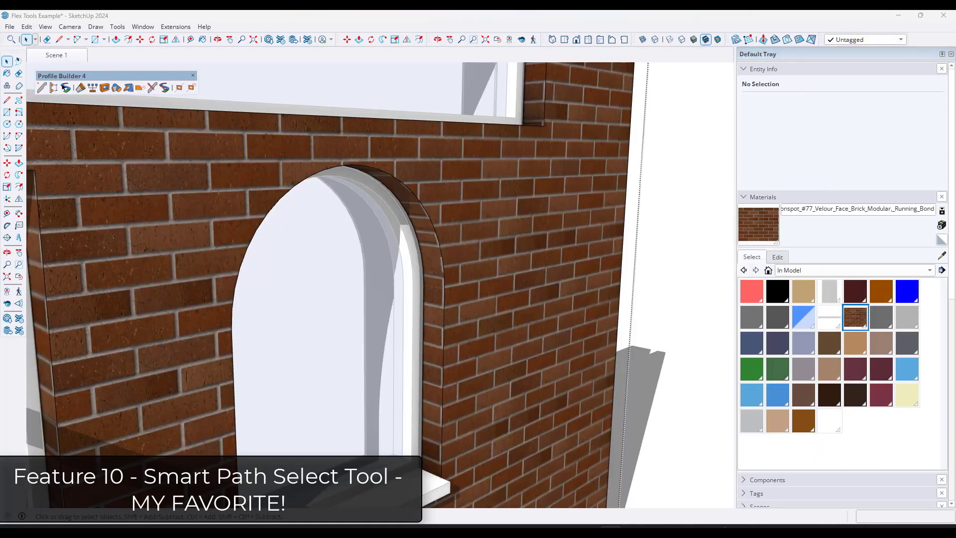
middle_click_drag(323, 266, 411, 273)
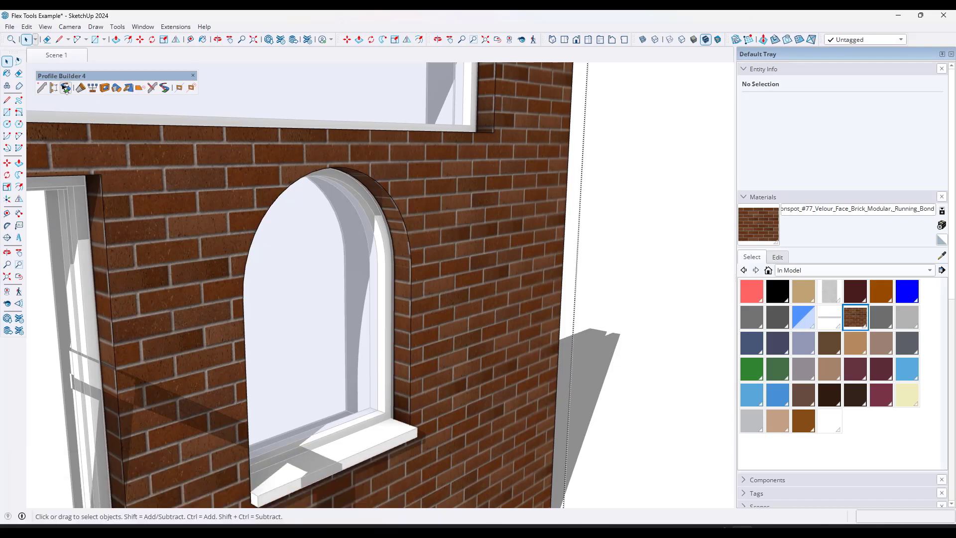
left_click(65, 89)
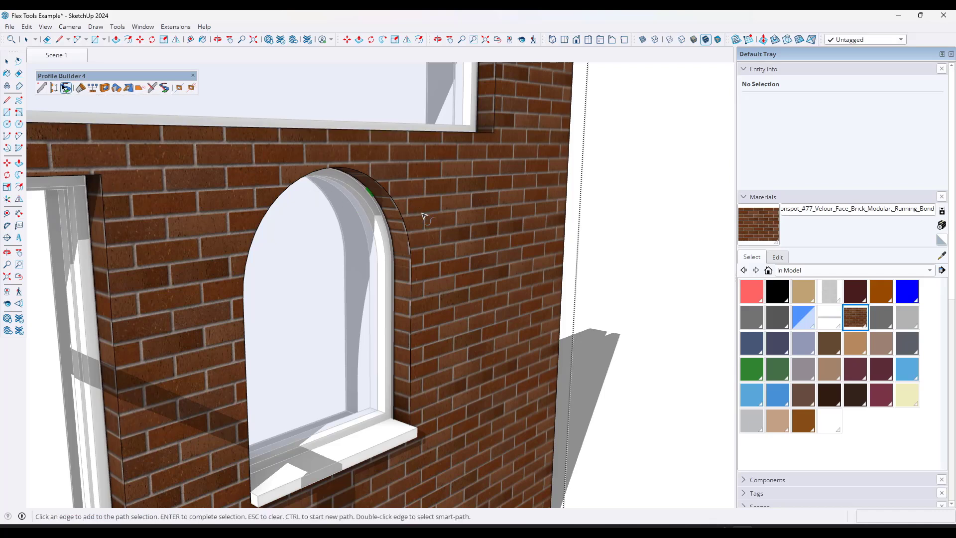
key("space")
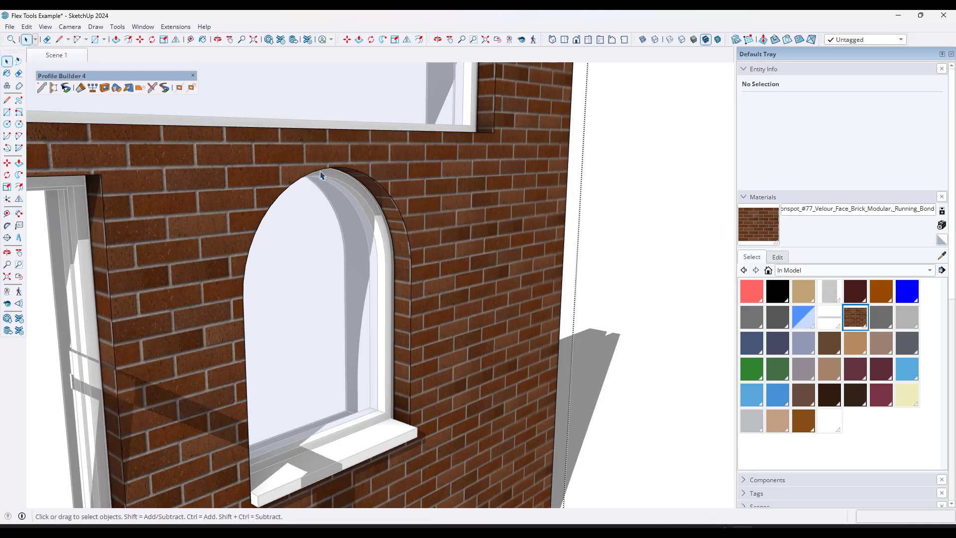
Step: Try to select the edges of the arched window opening with individual picks and a selection window inside the brick wall component
left_click(412, 290)
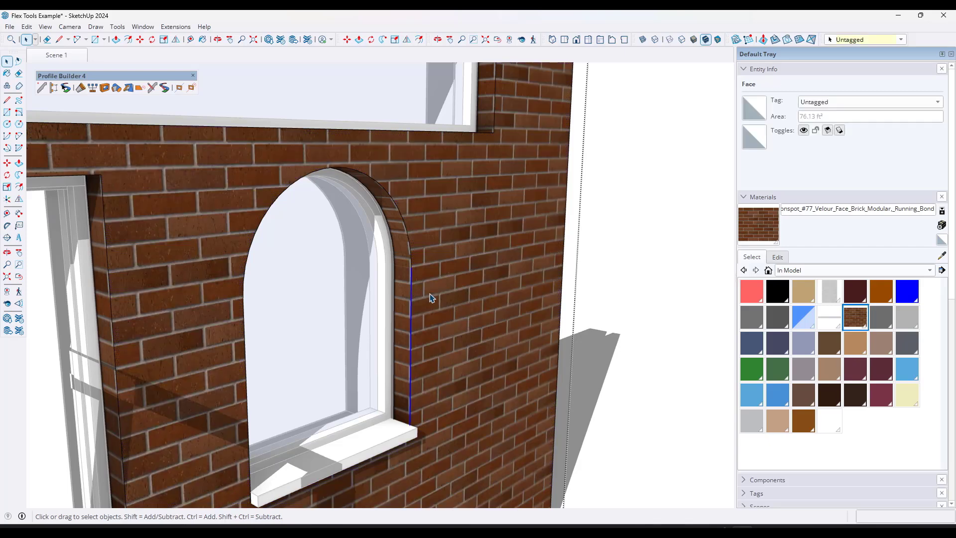
left_click(244, 285)
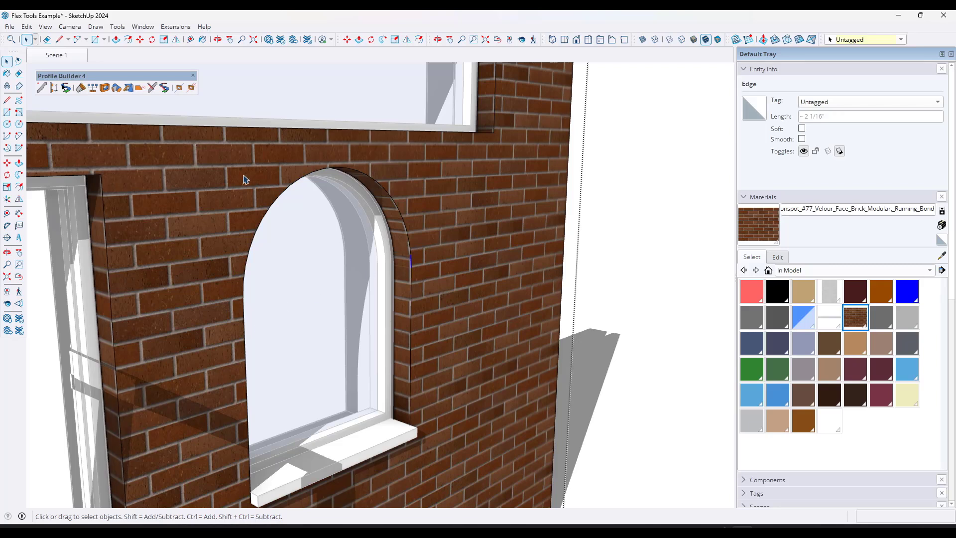
left_click_drag(293, 273, 436, 350)
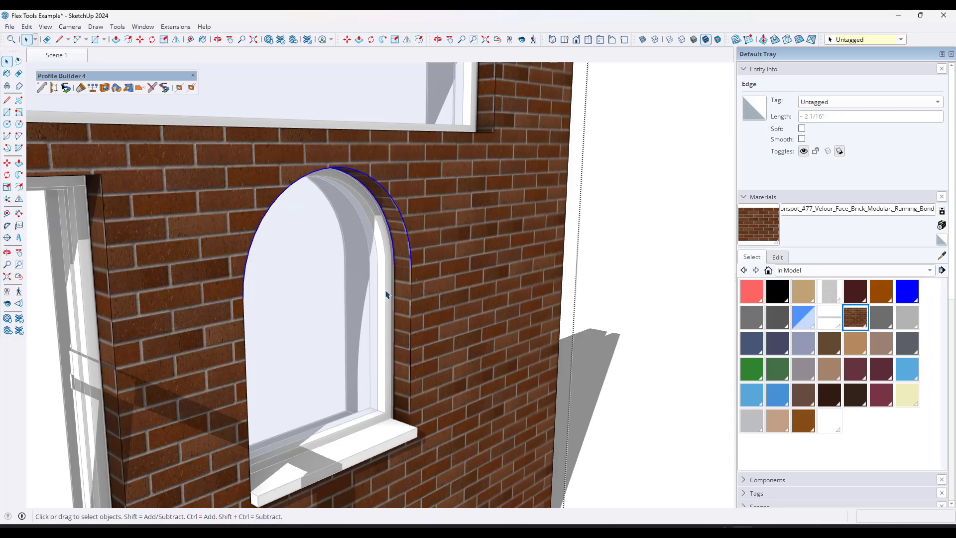
left_click(403, 225)
left_click(388, 195)
left_click(627, 270)
left_click(404, 222)
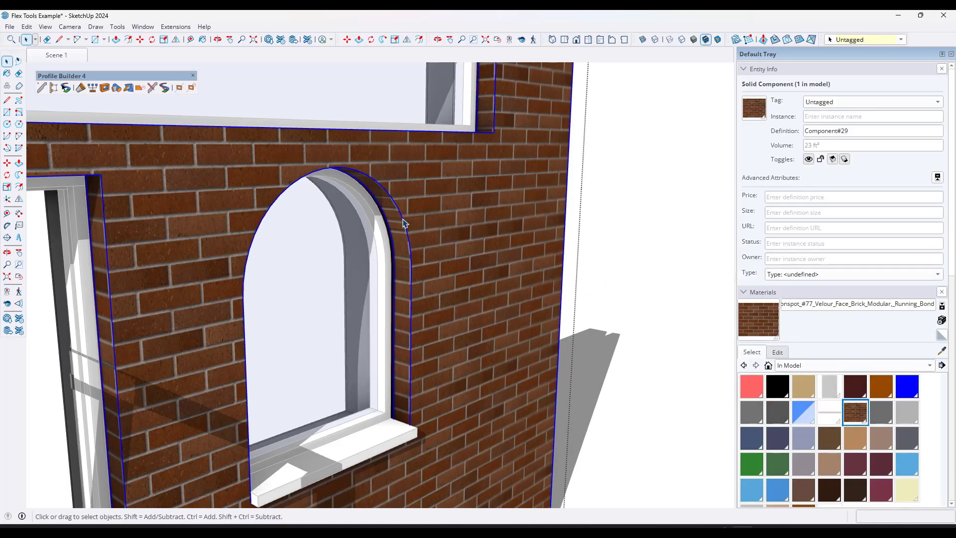
double_click(402, 219)
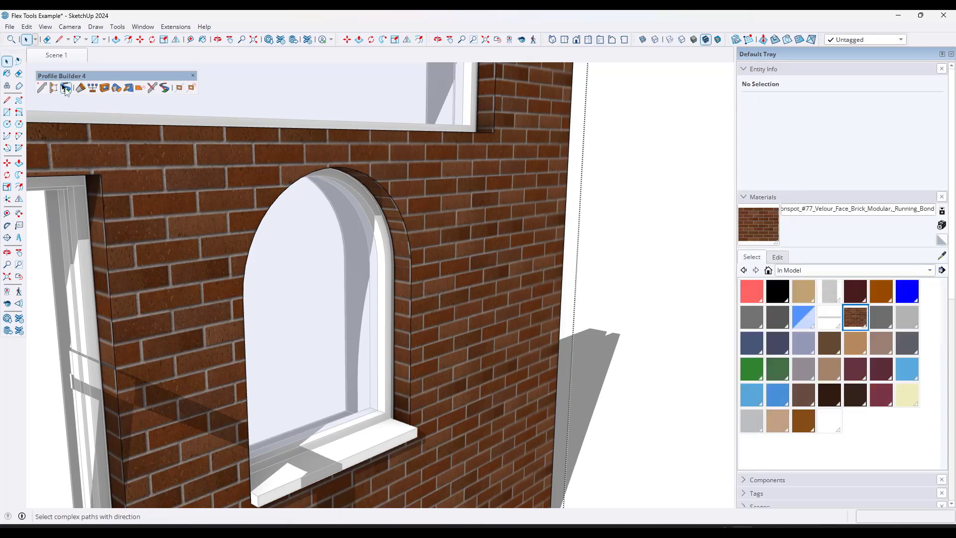
Step: Select the outer arch edges of the brick window opening with the Smart Path Select tool and weld them
left_click(65, 88)
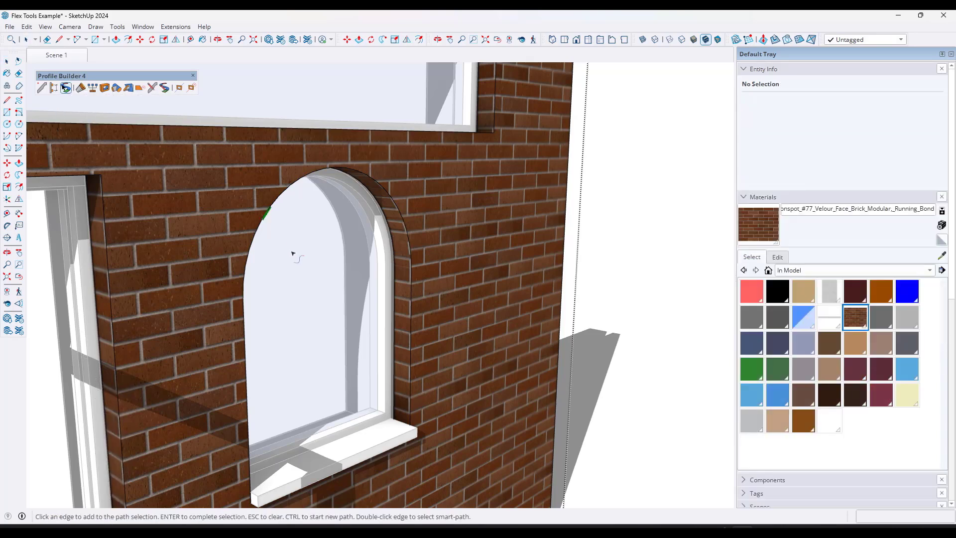
left_click(244, 293)
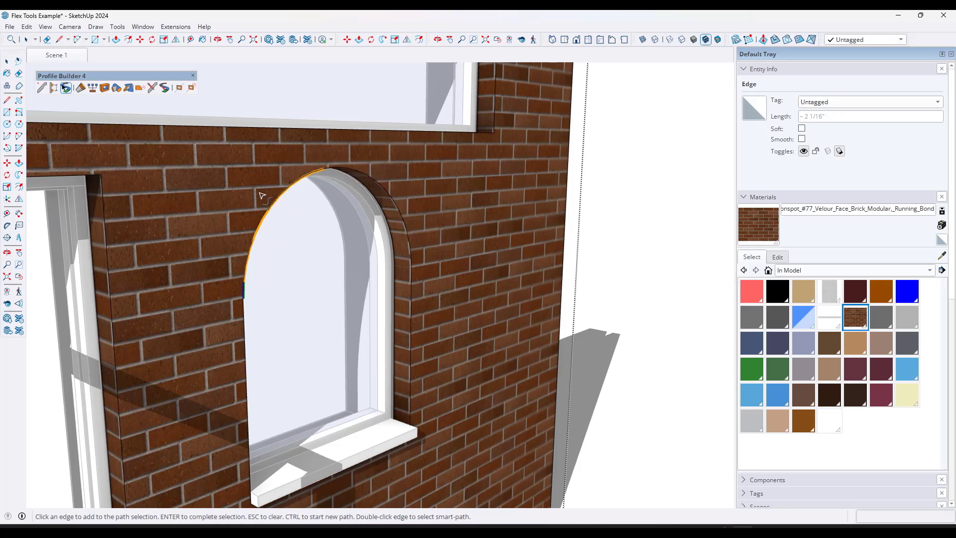
left_click(410, 257)
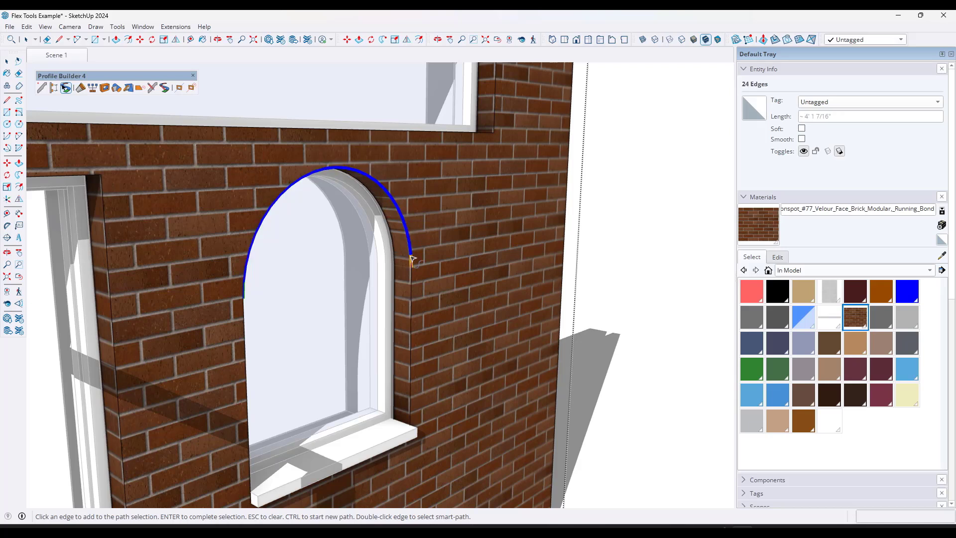
key("Return")
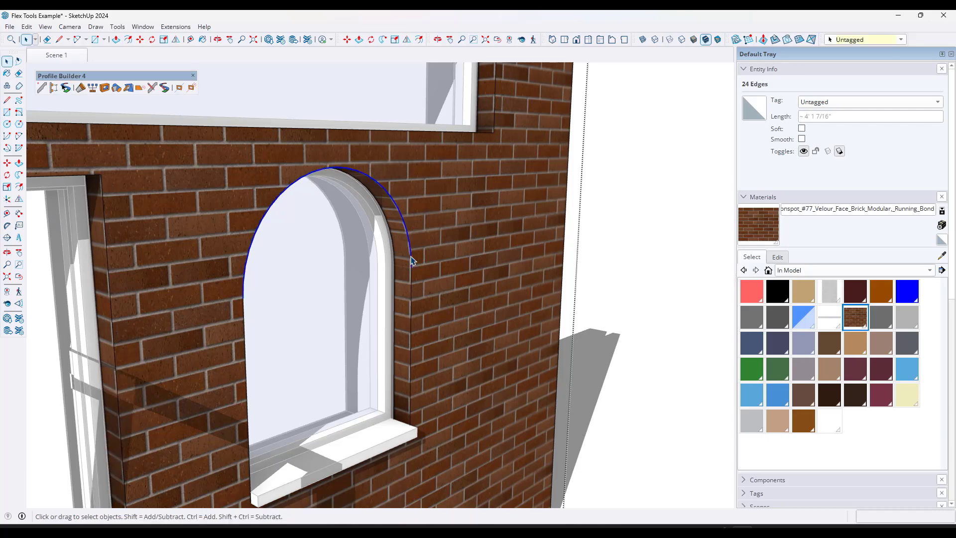
right_click(411, 258)
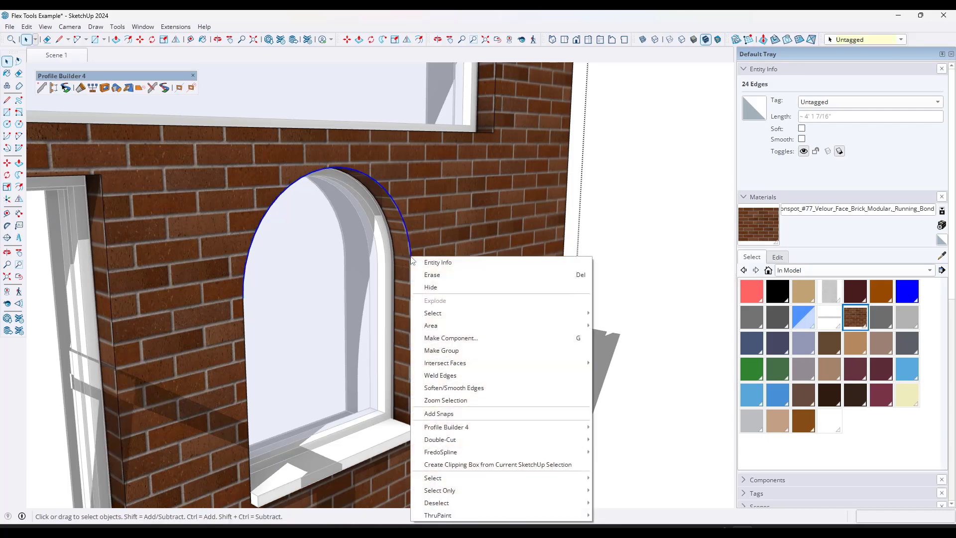
left_click(438, 373)
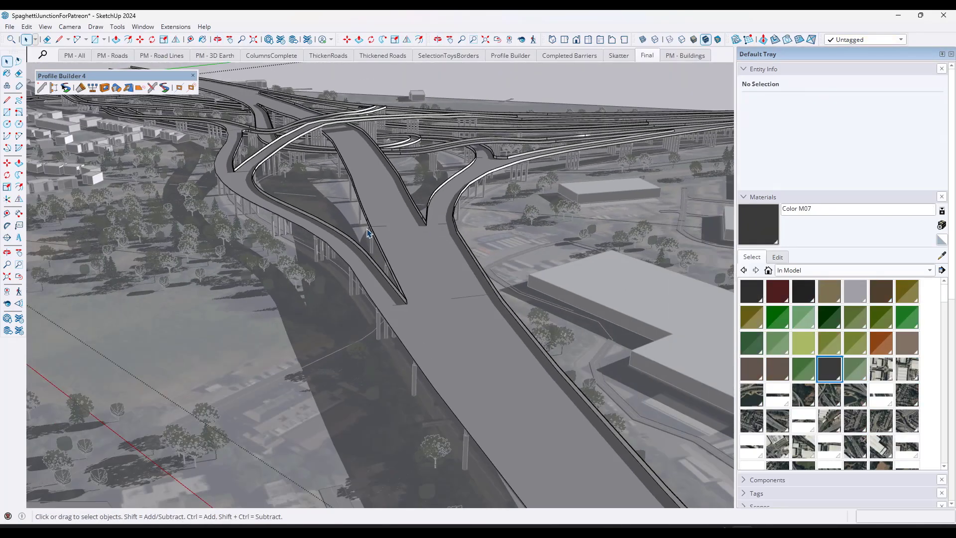
Step: Try to select the elevated highway's outer edge with individual picks from its straight near section to the curved ramp
middle_click_drag(367, 232, 378, 199)
left_click(520, 334)
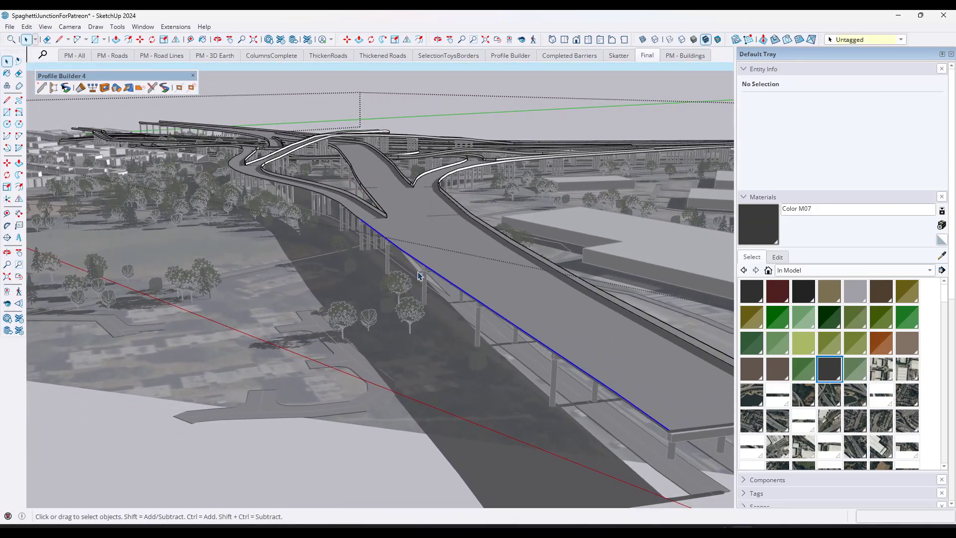
left_click(328, 200)
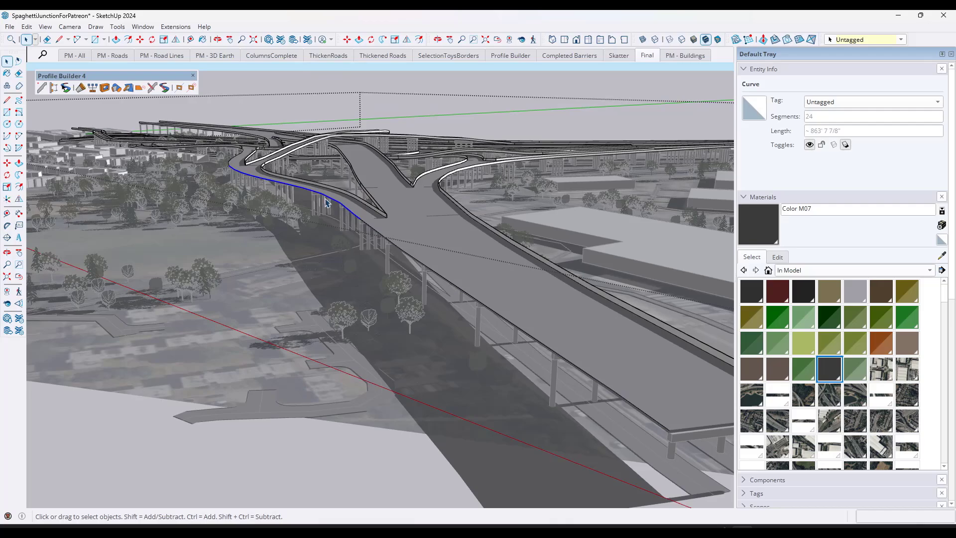
left_click(241, 158)
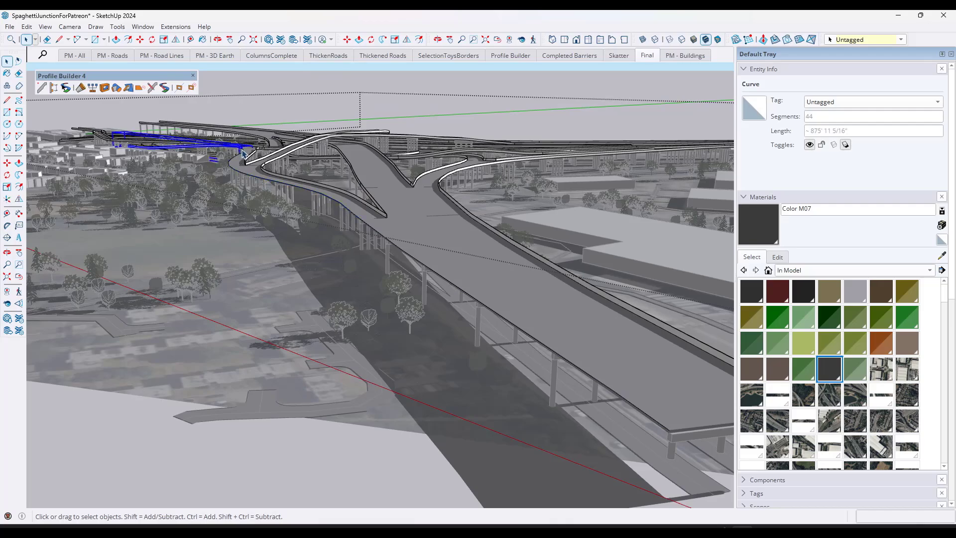
middle_click_drag(241, 158, 253, 217)
scroll(254, 218, "up", 2)
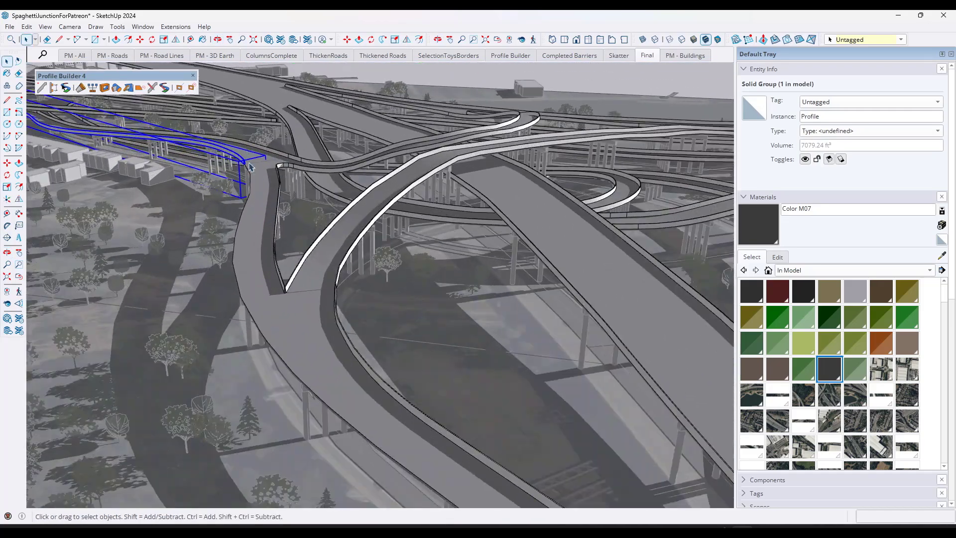
Step: Try to pick the short edge segments along the ramp's outer curve one by one, and clear the selection
left_click(242, 298)
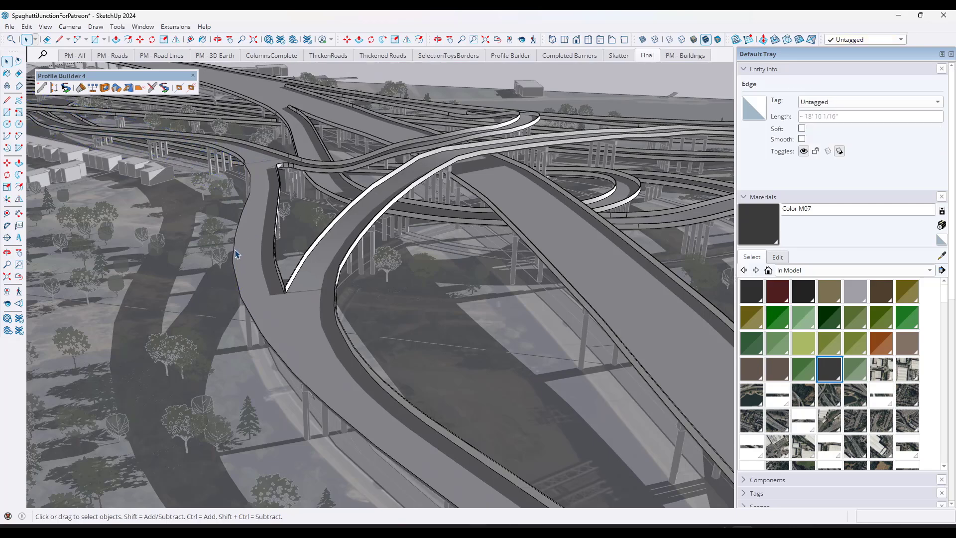
left_click(238, 231)
scroll(238, 230, "up", 4)
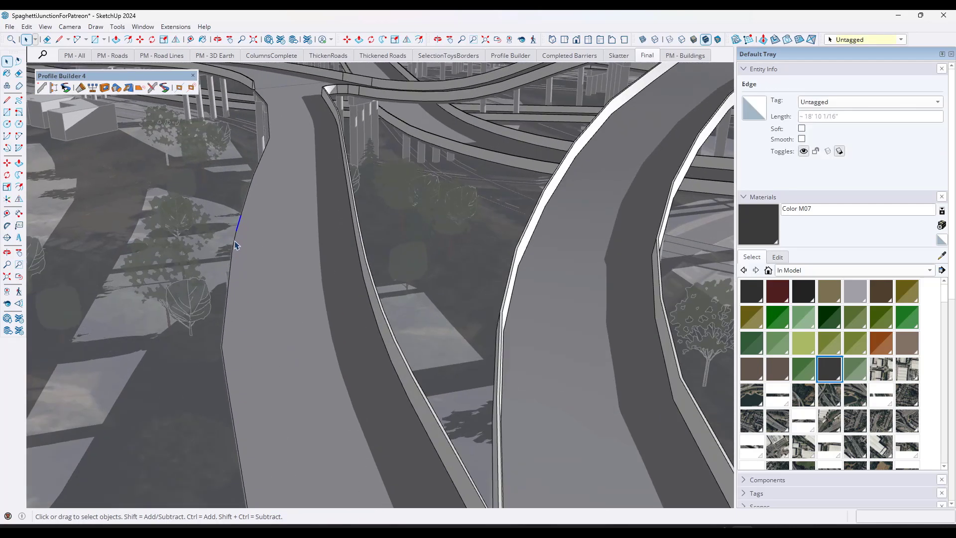
left_click(232, 242)
left_click(234, 243)
left_click(228, 284)
scroll(431, 190, "down", 6)
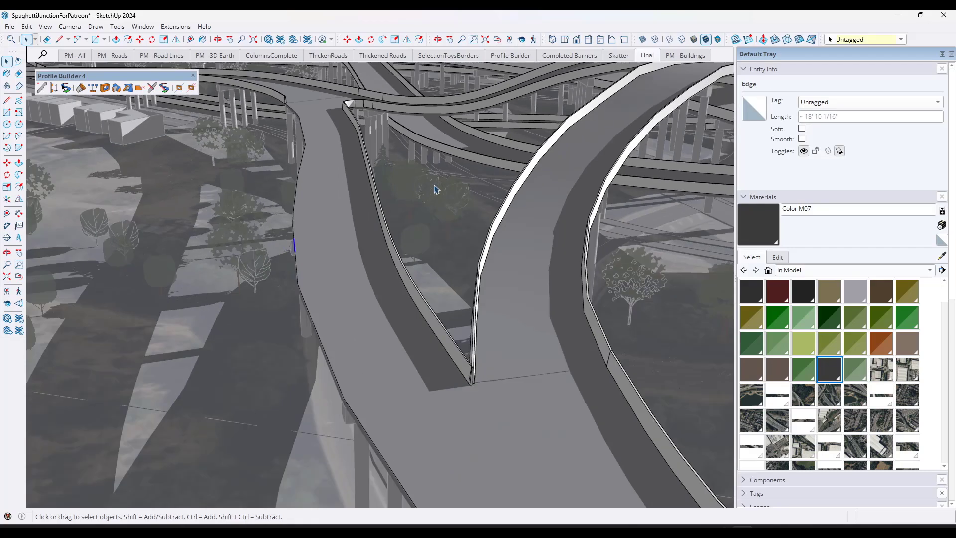
middle_click_drag(419, 194, 356, 180)
scroll(356, 199, "down", 4)
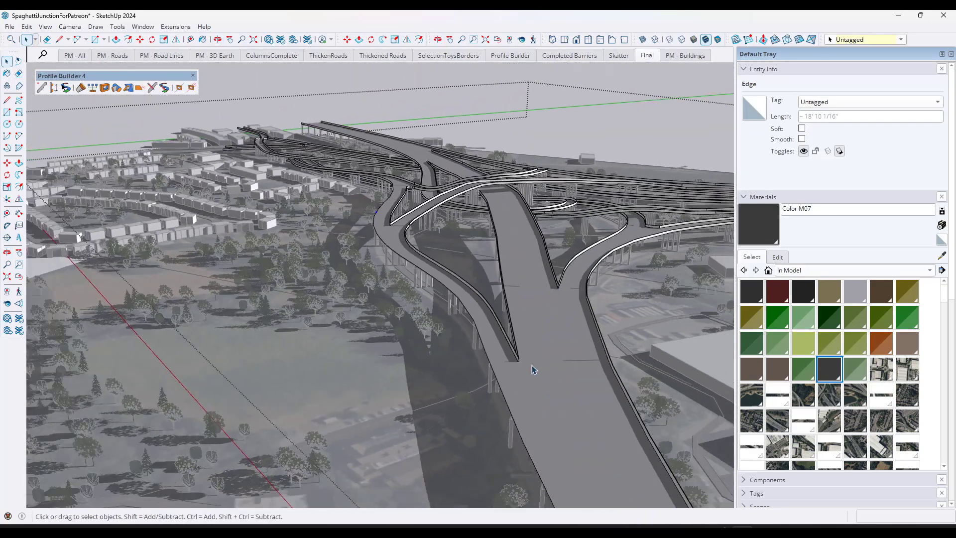
scroll(447, 354, "down", 3)
scroll(546, 359, "up", 1)
left_click(522, 352)
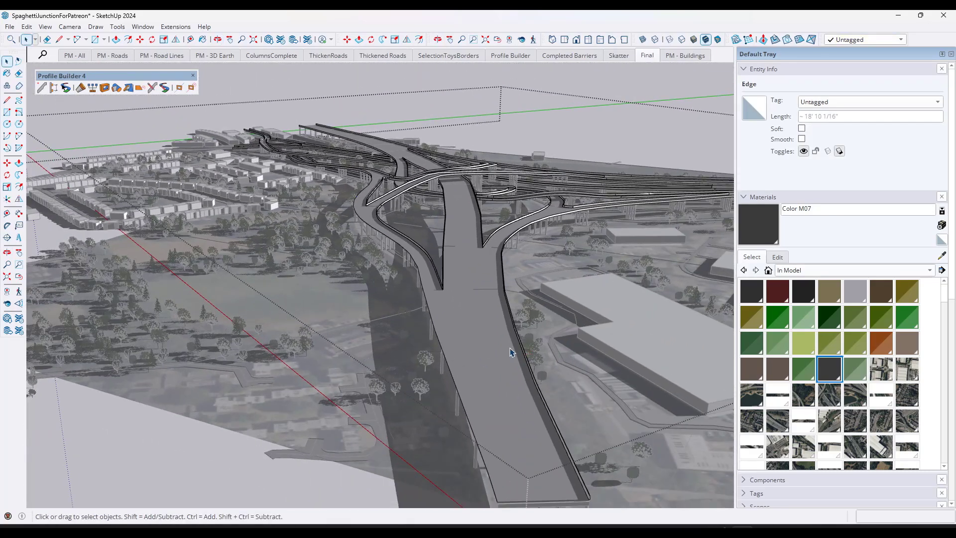
scroll(460, 292, "down", 2)
Step: Select the continuous outer road edge from the highway's near end to the ramp junction with the Smart Path Select tool
left_click(65, 87)
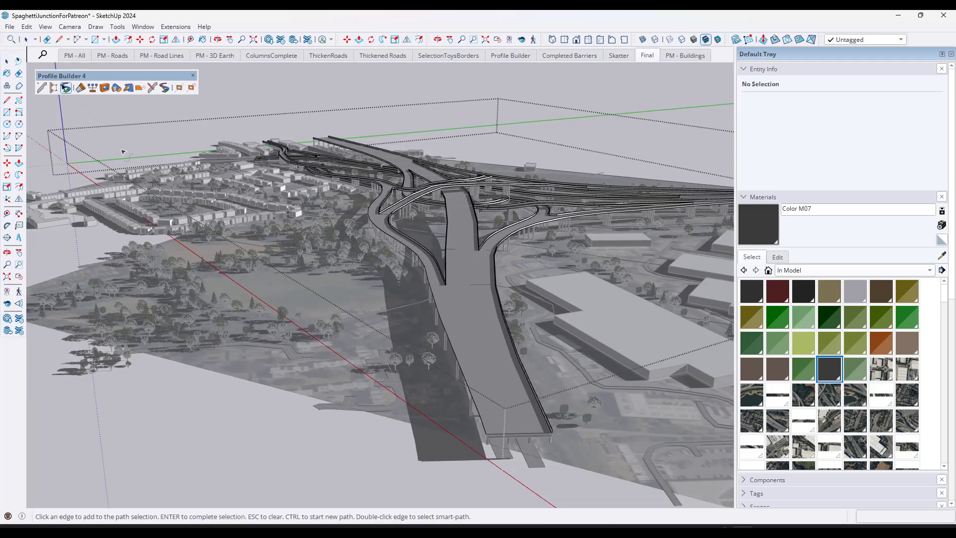
left_click(484, 430)
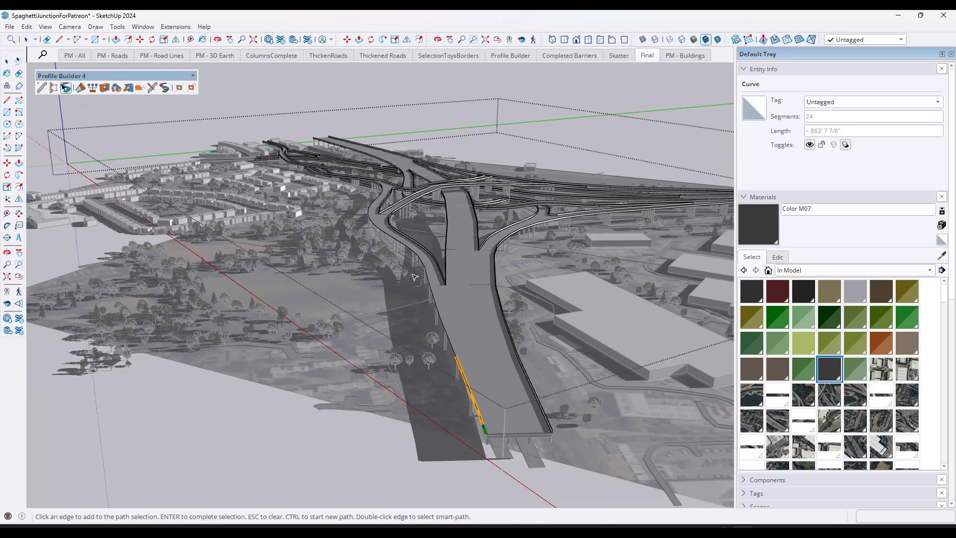
left_click(375, 228)
scroll(374, 228, "up", 5)
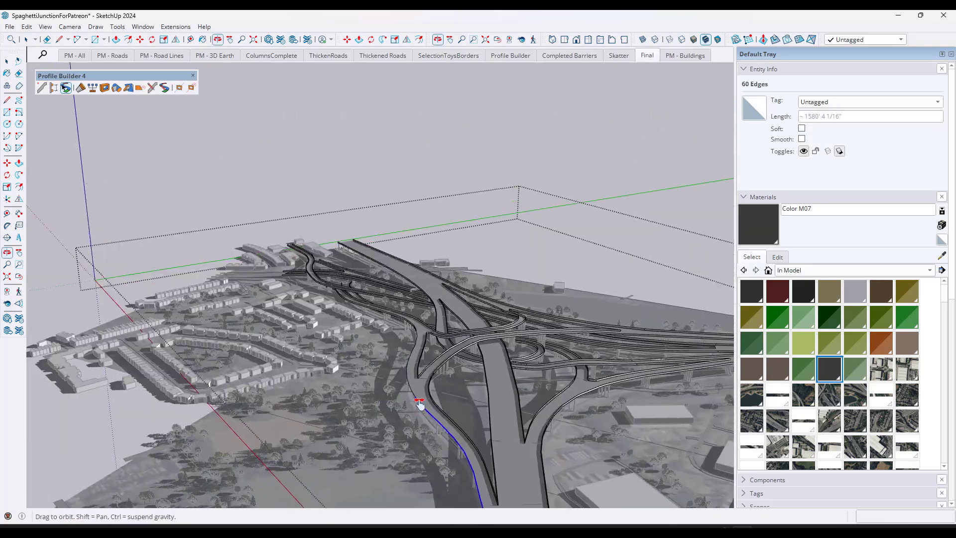
scroll(423, 336, "up", 2)
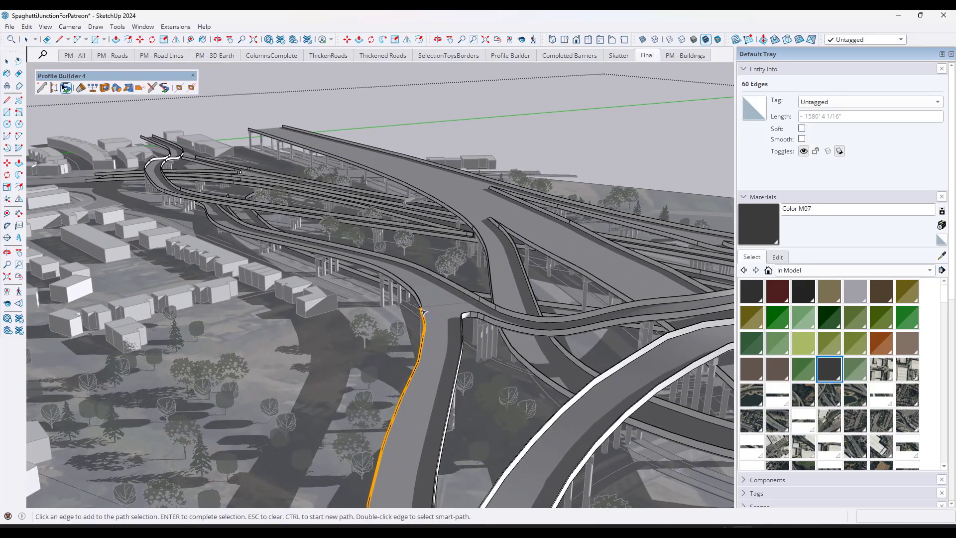
left_click(422, 311)
key("Return")
Step: Load the jersey-barrier profile from the Profile Examples library for the selected road edge
scroll(467, 306, "down", 3)
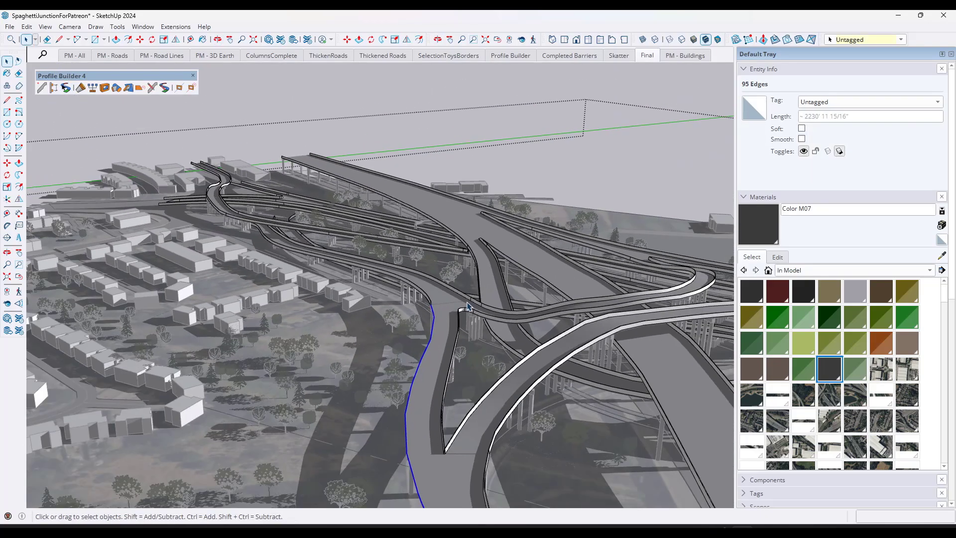
scroll(467, 306, "down", 2)
scroll(529, 452, "up", 3)
middle_click_drag(469, 431, 468, 382)
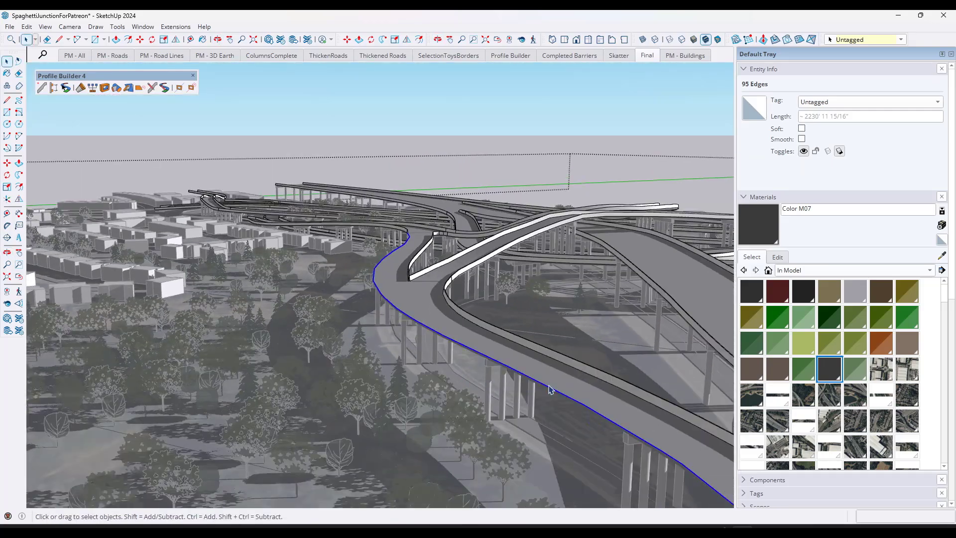
scroll(549, 389, "down", 2)
middle_click_drag(549, 390, 374, 373)
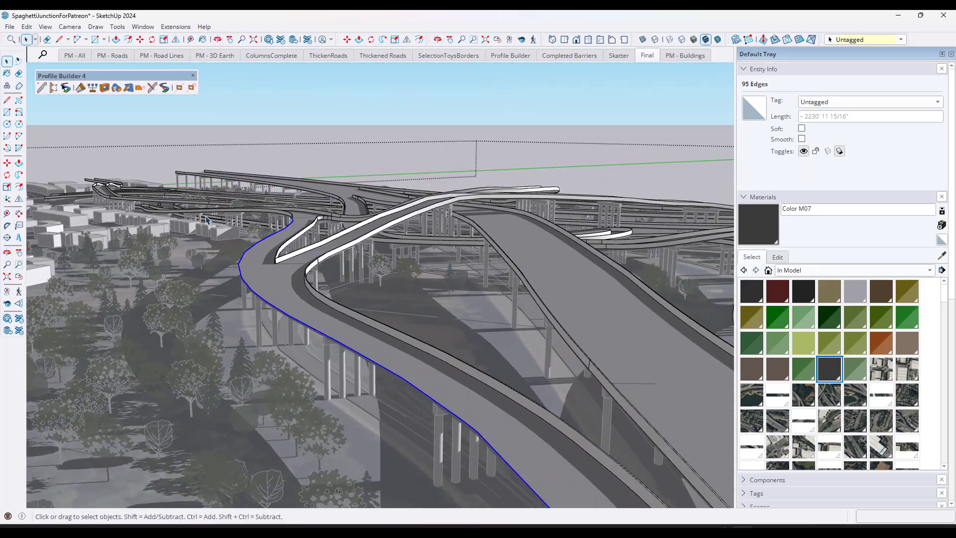
left_click(42, 88)
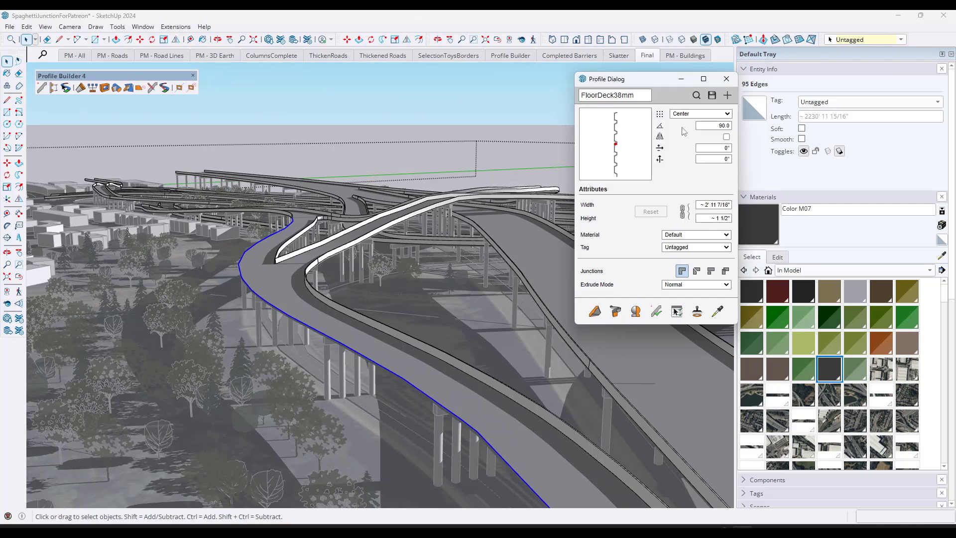
left_click(696, 95)
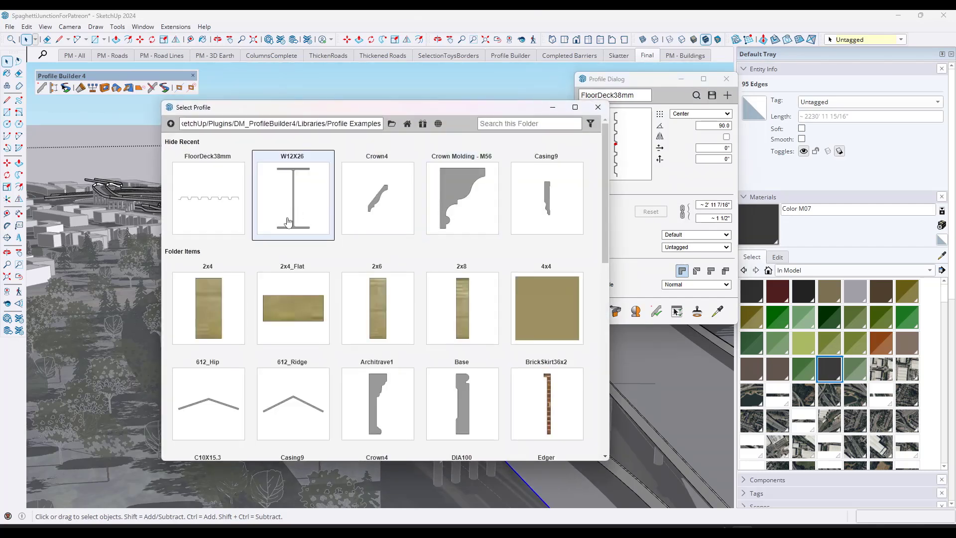
scroll(428, 299, "down", 10)
left_click(309, 398)
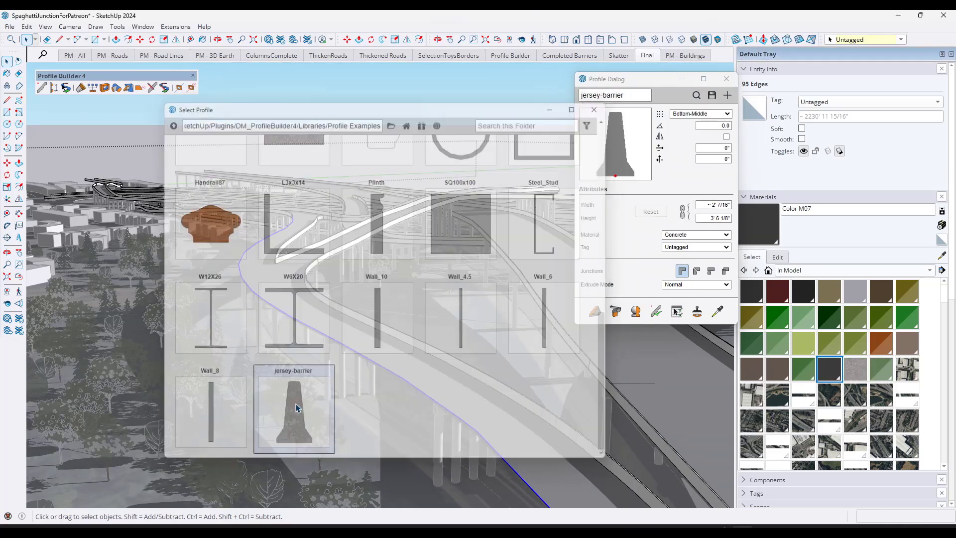
Step: Build the jersey-barrier profile along the selected outer road edge and clear the selection
left_click(617, 313)
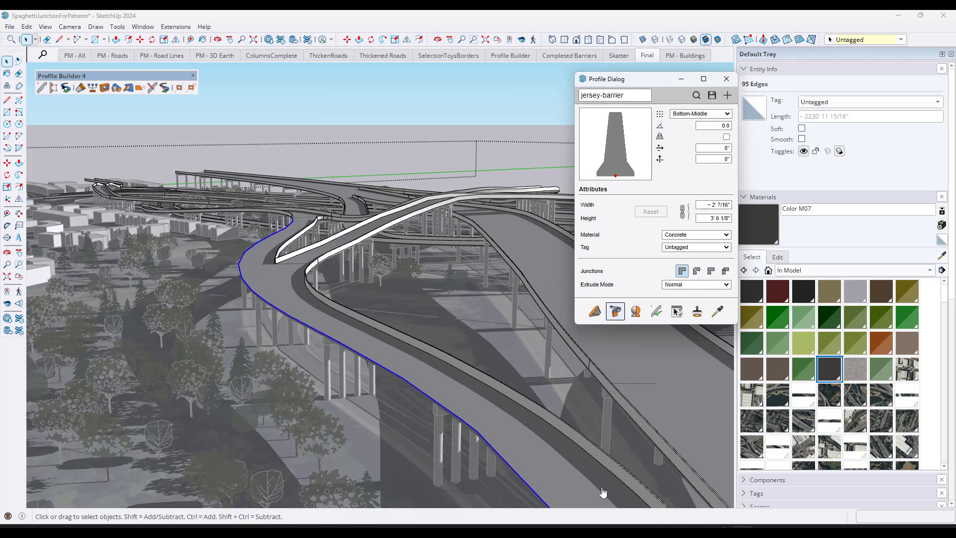
middle_click_drag(311, 329, 390, 339)
scroll(393, 341, "up", 3)
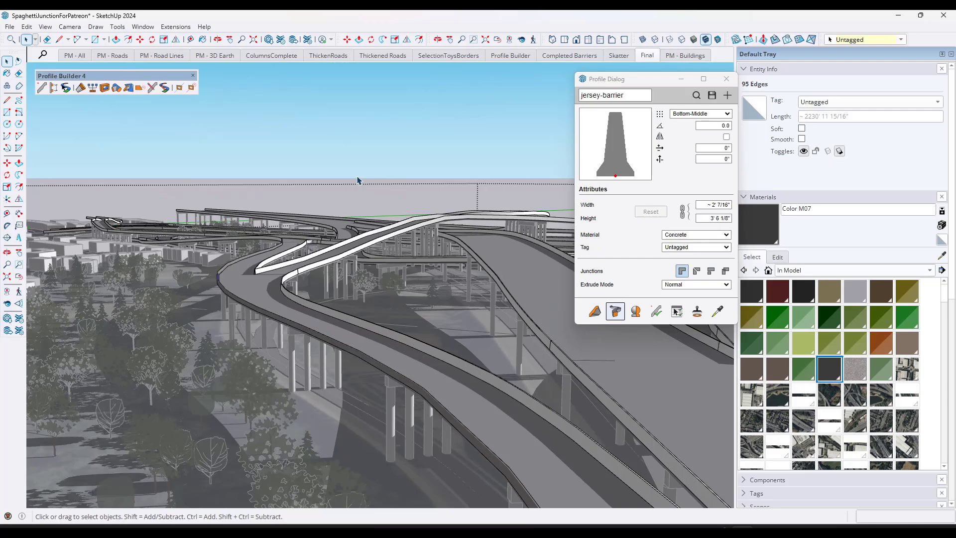
left_click(357, 181)
middle_click_drag(360, 215, 418, 279)
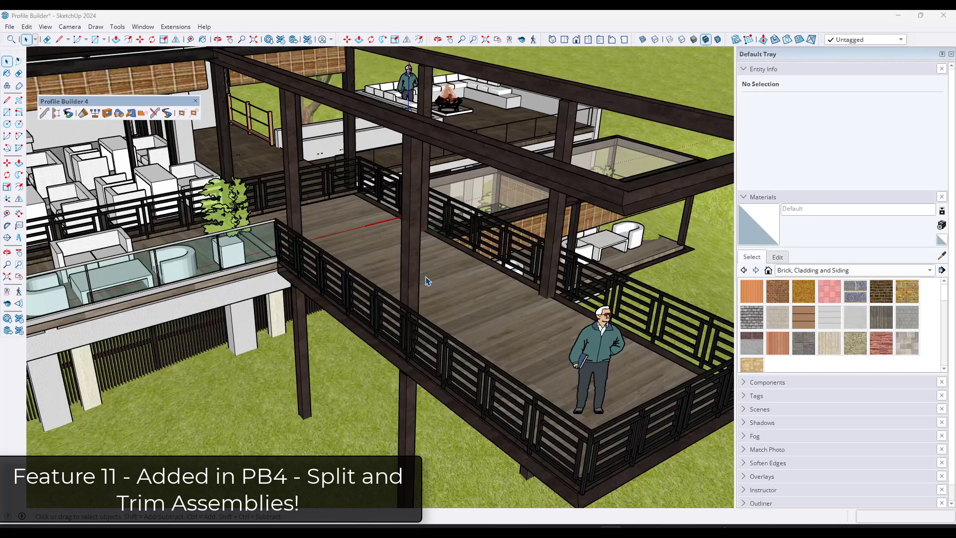
Step: Split the continuous railing assembly at the inner corner between the lounge terrace and the projecting deck
middle_click_drag(294, 255, 358, 218)
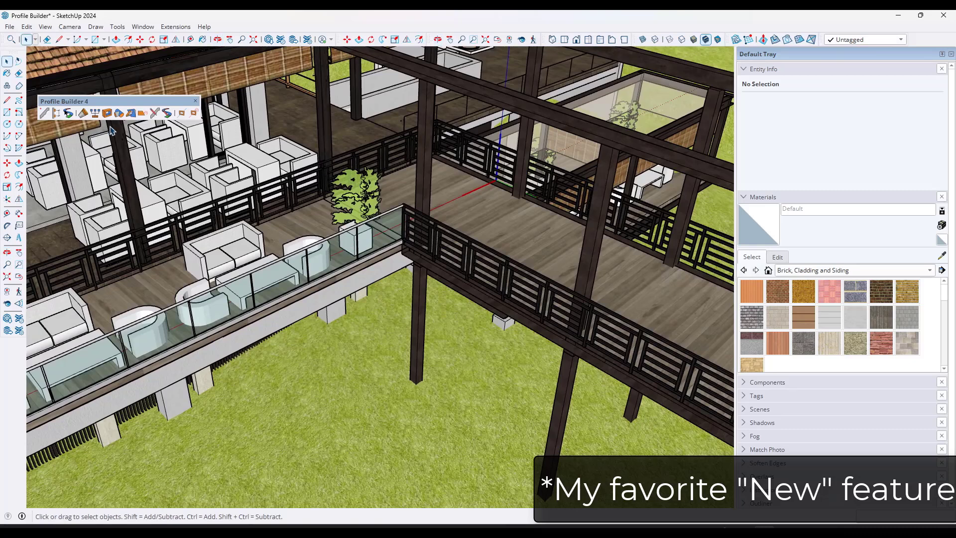
left_click(82, 115)
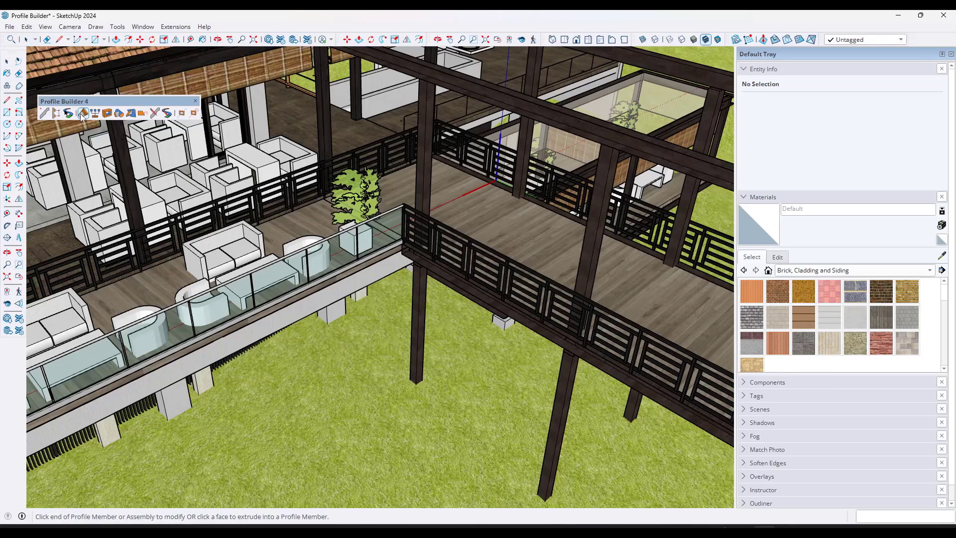
left_click(374, 157)
scroll(373, 157, "up", 2)
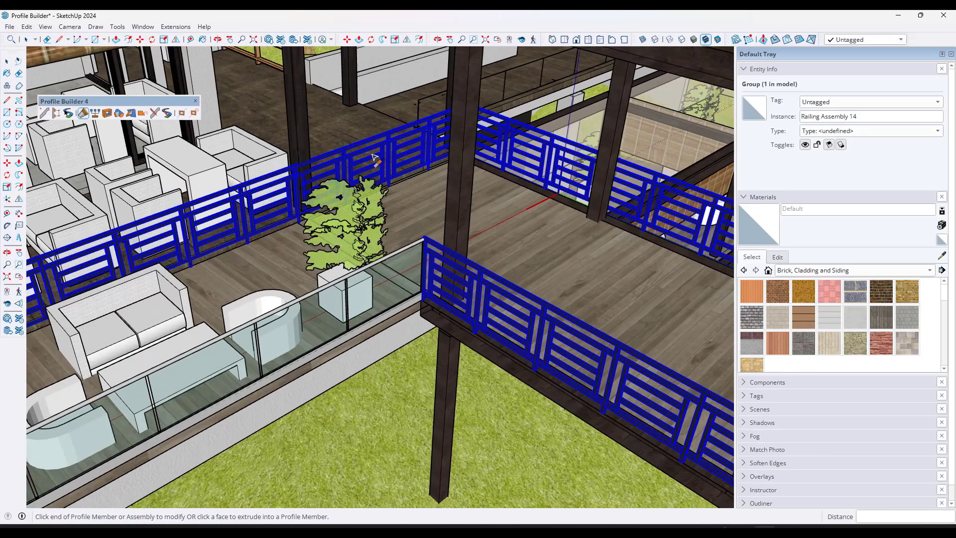
left_click(374, 157)
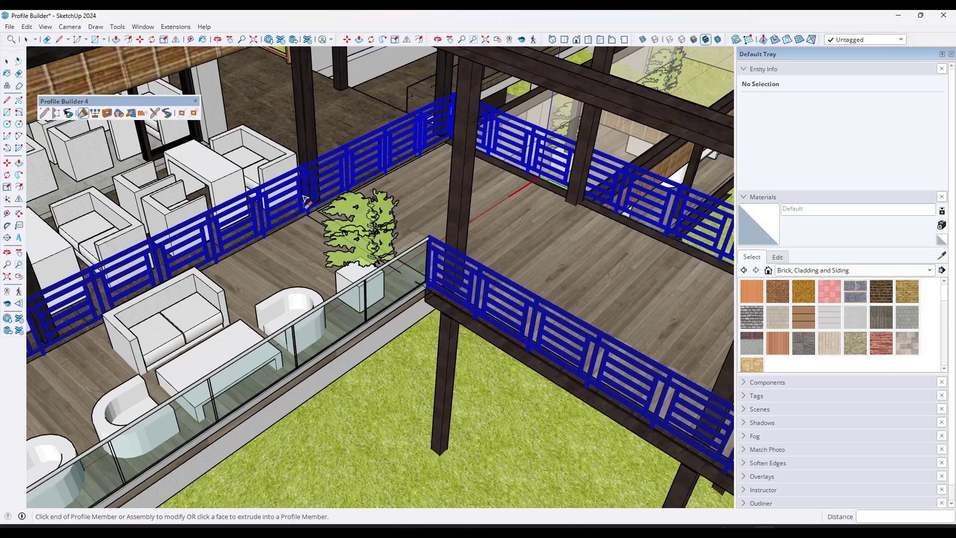
left_click(302, 195)
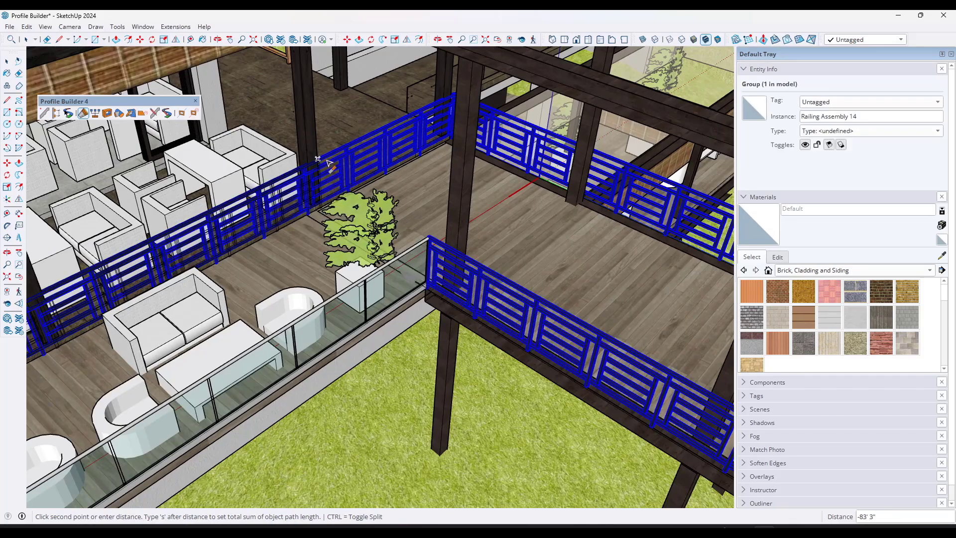
left_click(327, 161)
middle_click_drag(385, 170, 341, 185)
scroll(350, 171, "down", 1)
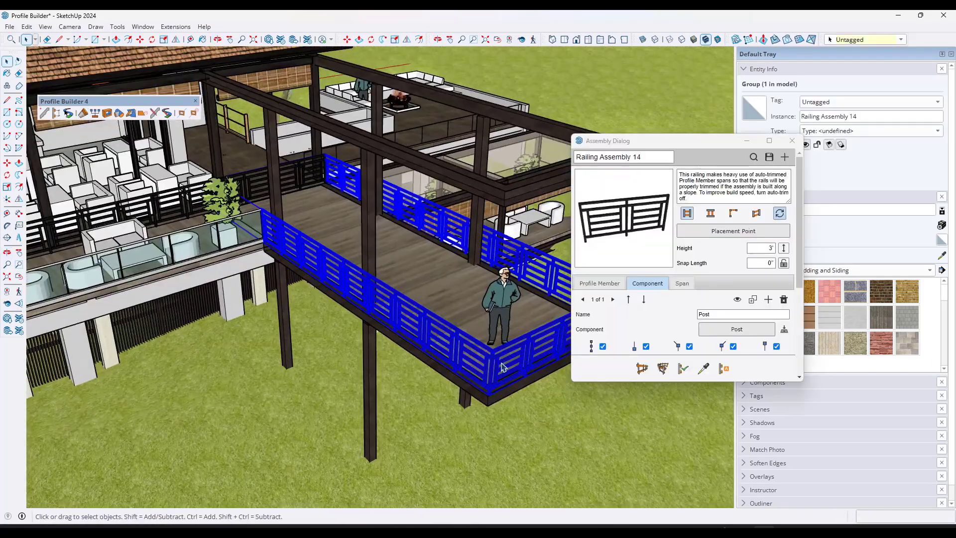
Step: Split the deck railing along its long front side, two panels before the outer corner
scroll(440, 327, "up", 3)
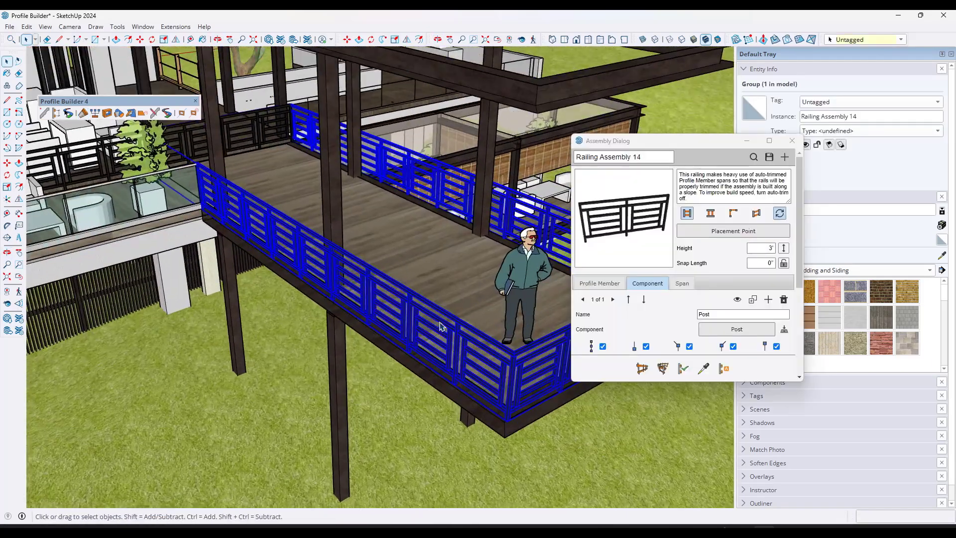
middle_click_drag(439, 327, 465, 292)
scroll(465, 292, "up", 1)
middle_click_drag(261, 204, 214, 159, "shift")
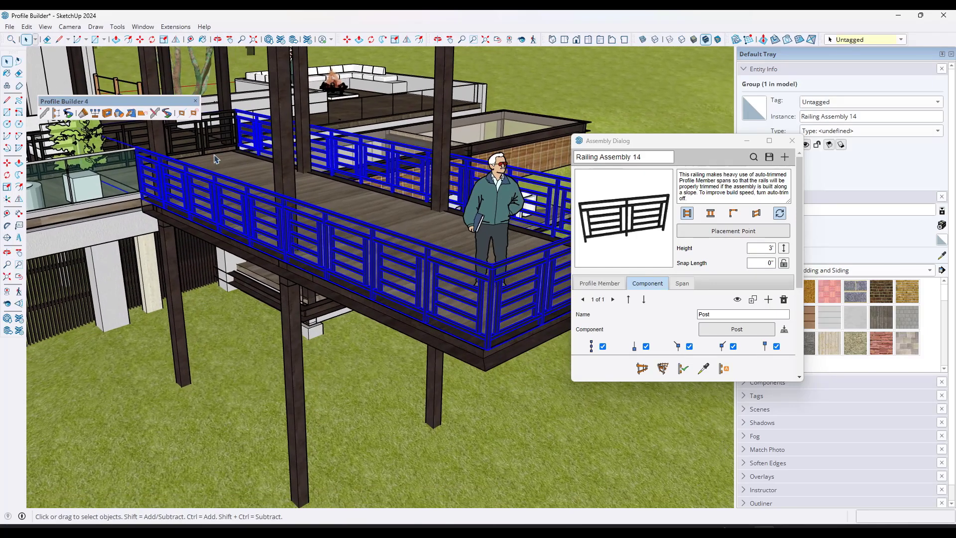
left_click(83, 113)
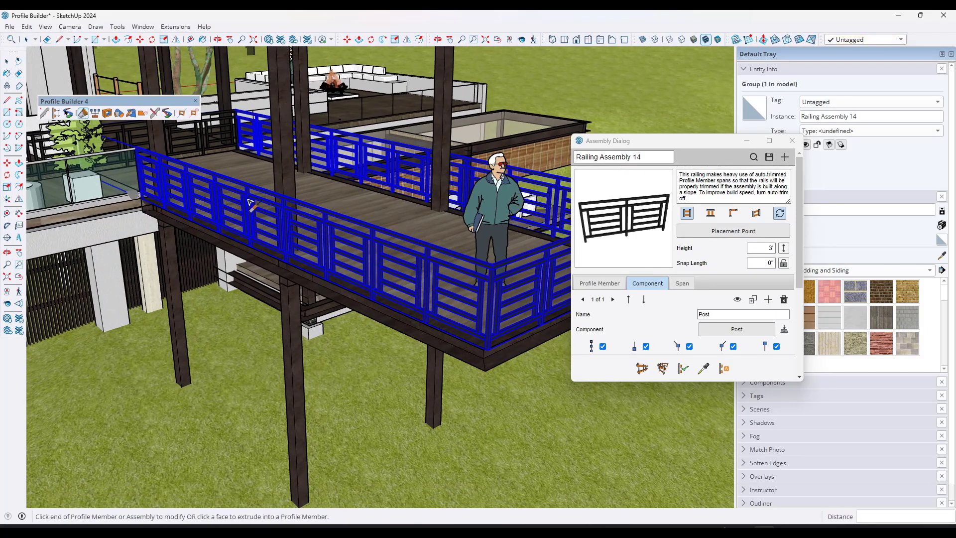
left_click(288, 204)
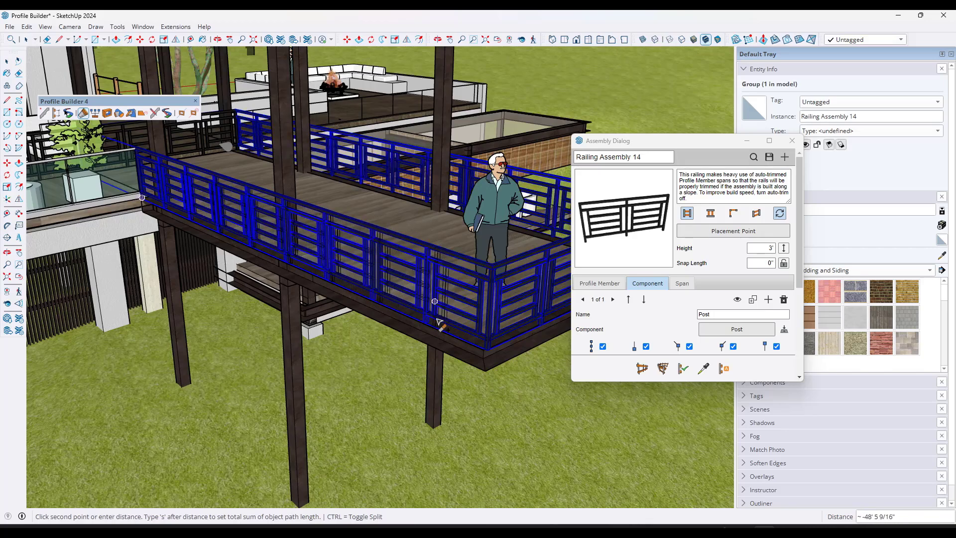
left_click(405, 315)
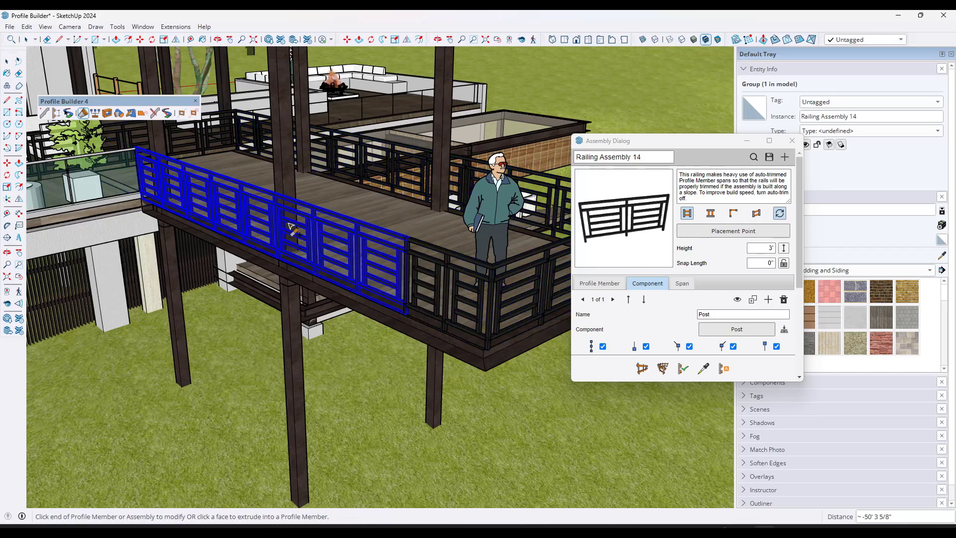
key("space")
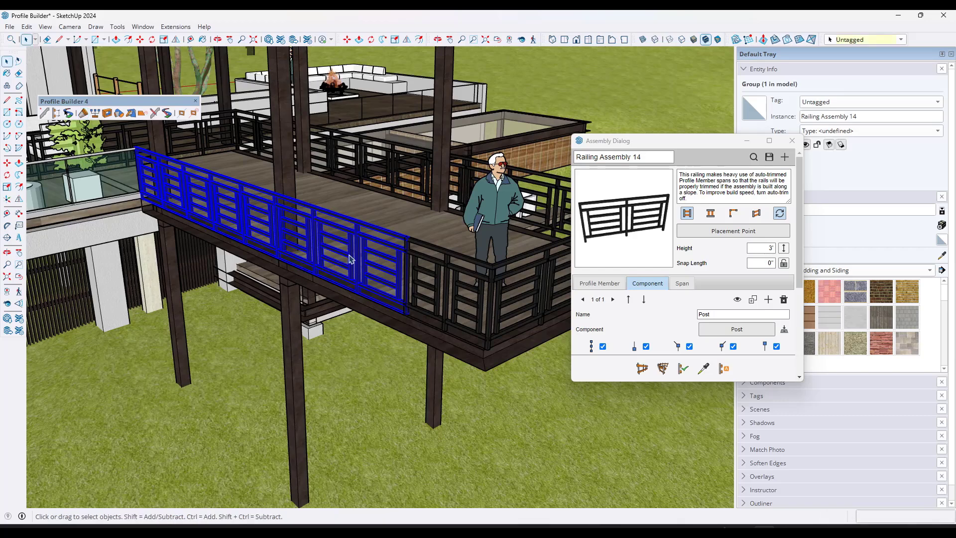
Step: Split the long front deck railing again at the middle timber column
left_click(83, 113)
middle_click_drag(245, 252, 345, 283)
left_click(346, 283)
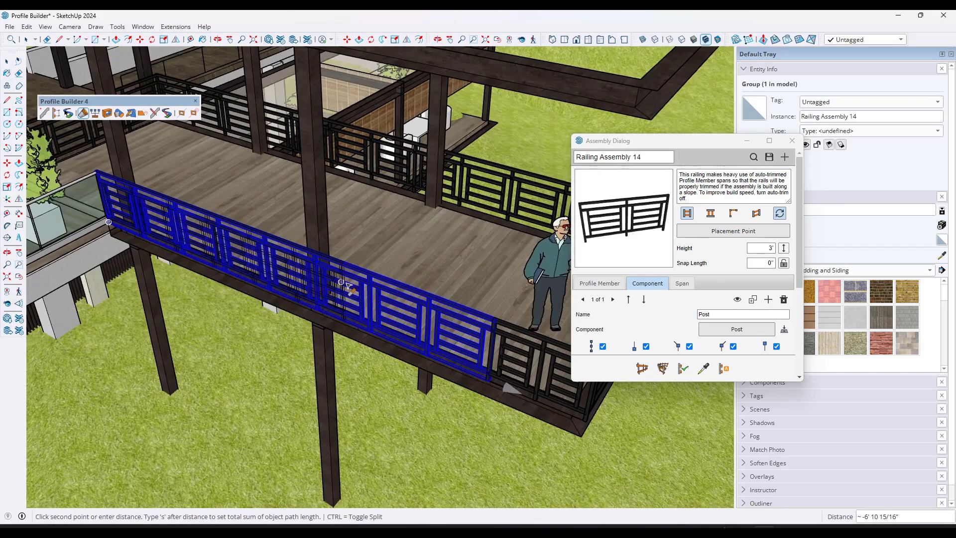
left_click(321, 255)
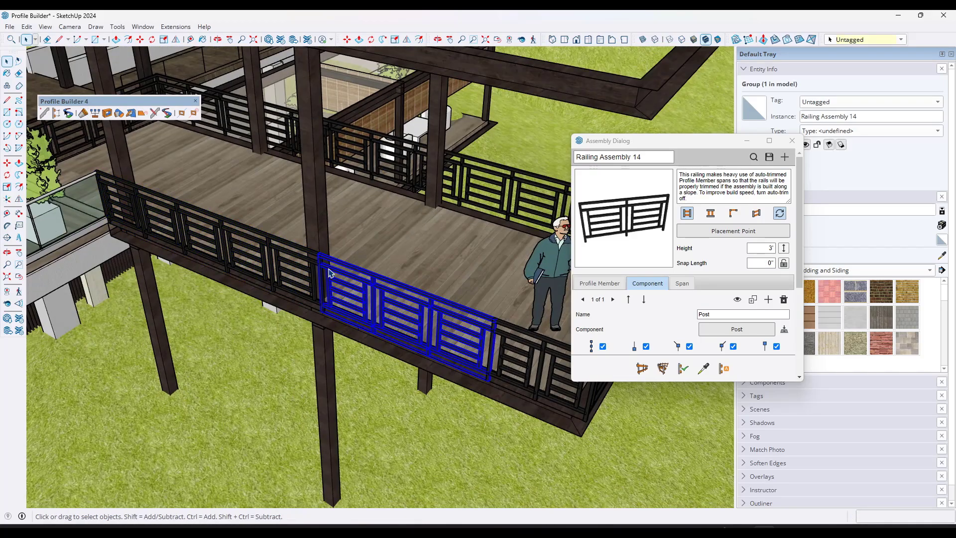
Step: Delete the railing section between the middle timber column and the outer corner section to open a gap in the deck's front
scroll(503, 331, "down", 3)
left_click(502, 329)
left_click(428, 314)
left_click(268, 266)
left_click(368, 288)
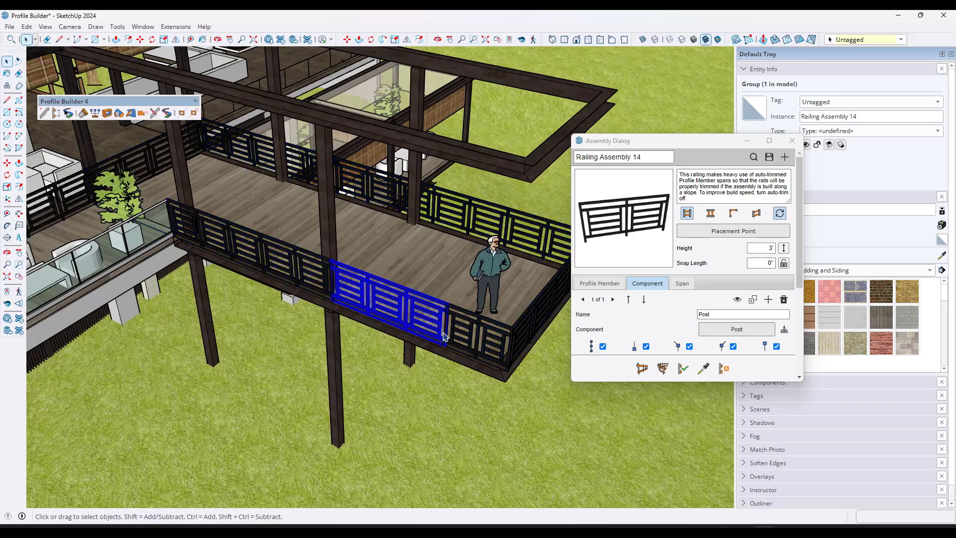
middle_click_drag(378, 301, 404, 283)
key("Delete")
scroll(393, 269, "up", 5)
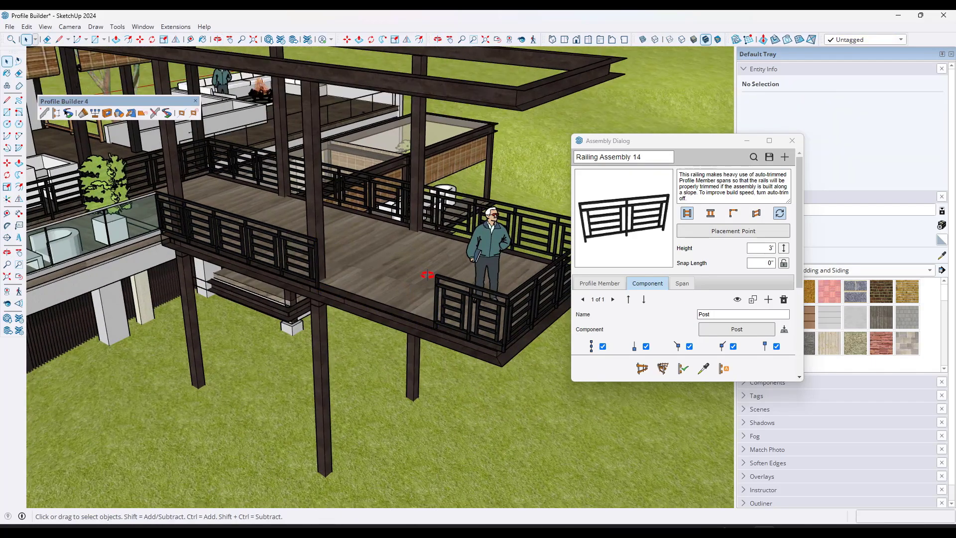
scroll(385, 254, "down", 3)
middle_click_drag(374, 288, 396, 280)
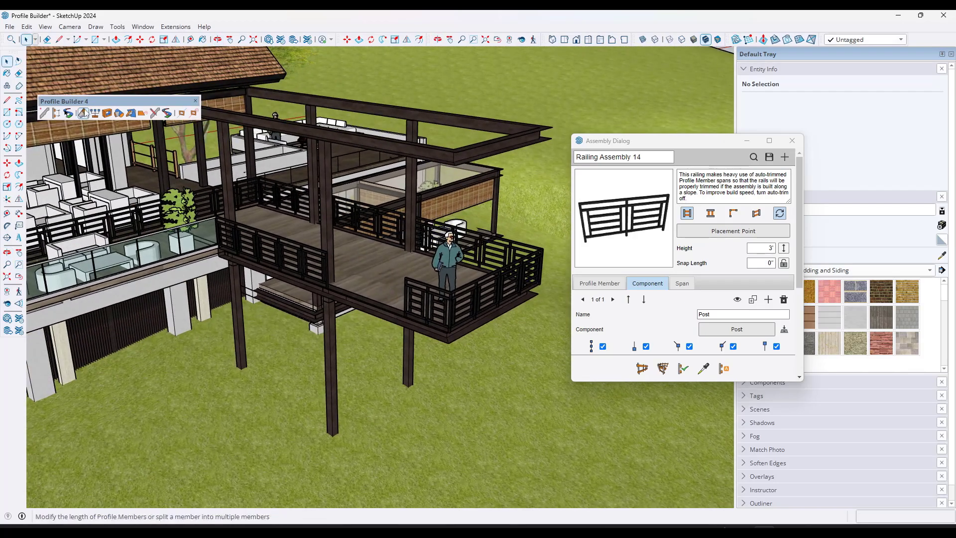